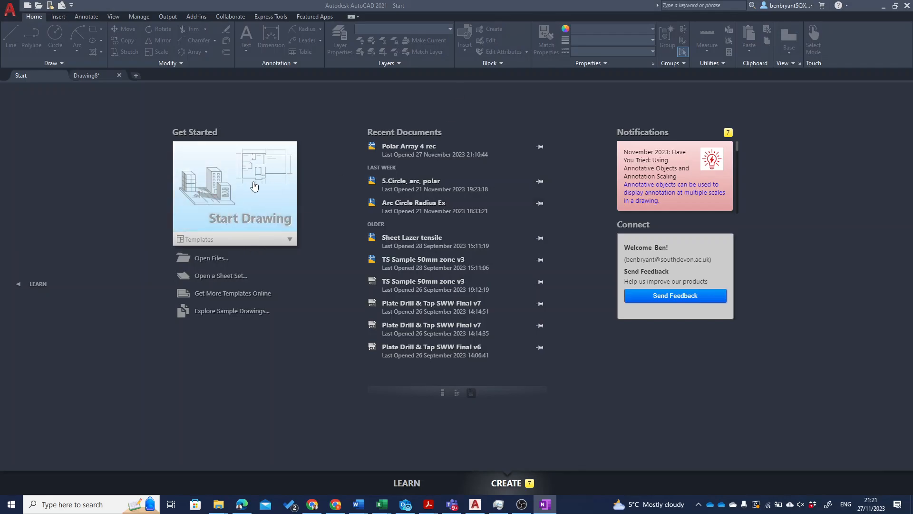
- Open the Drawing8 drawing and view its list of available layers
{"action": "left_click", "coordinate": [96, 75]}
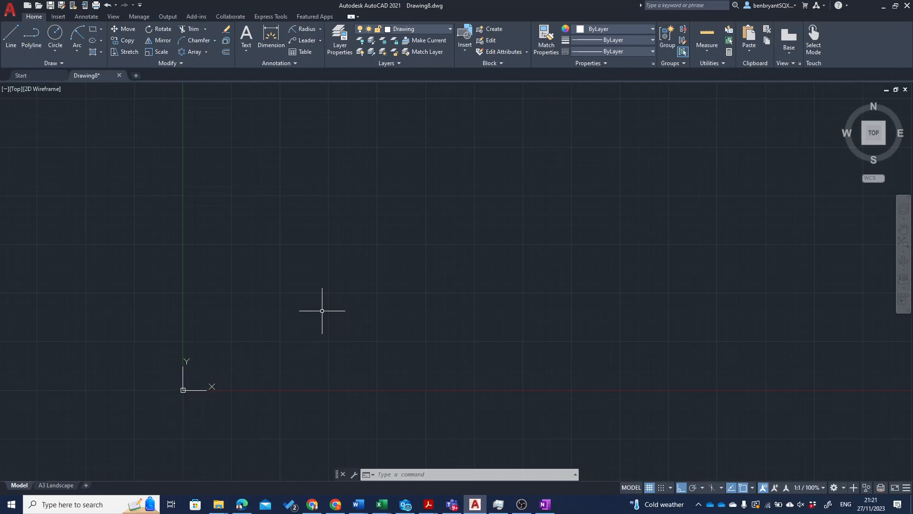
{"action": "left_click", "coordinate": [412, 30]}
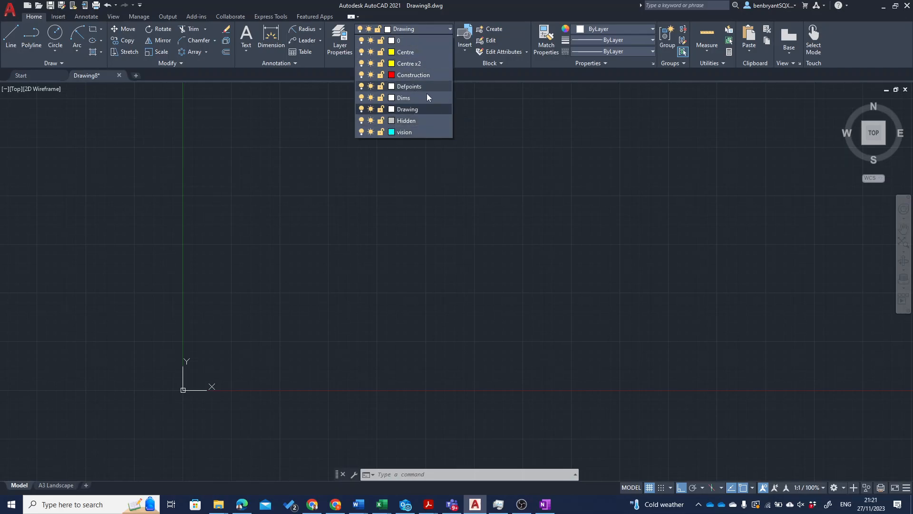
{"action": "left_click", "coordinate": [385, 155]}
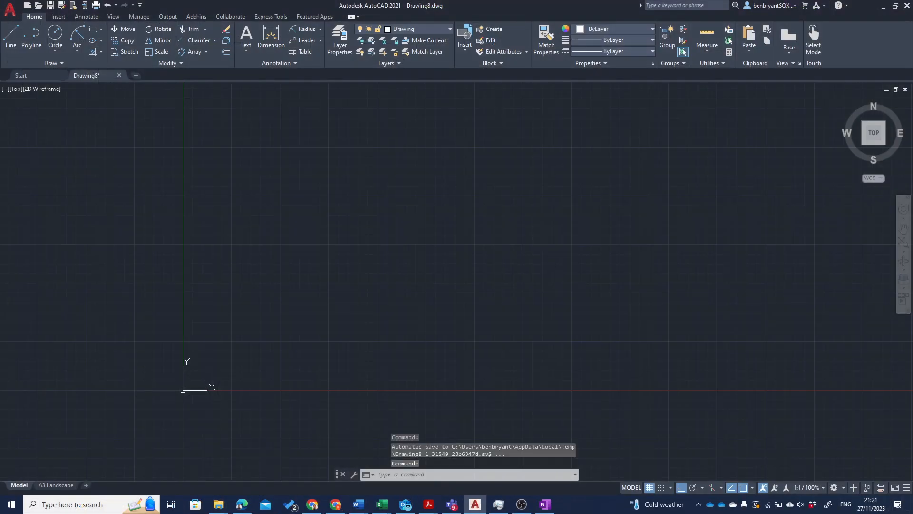
- Draw a rectangle from 0,0 with its opposite corner at 250,160 on the Drawing layer
{"action": "type", "text": "REc"}
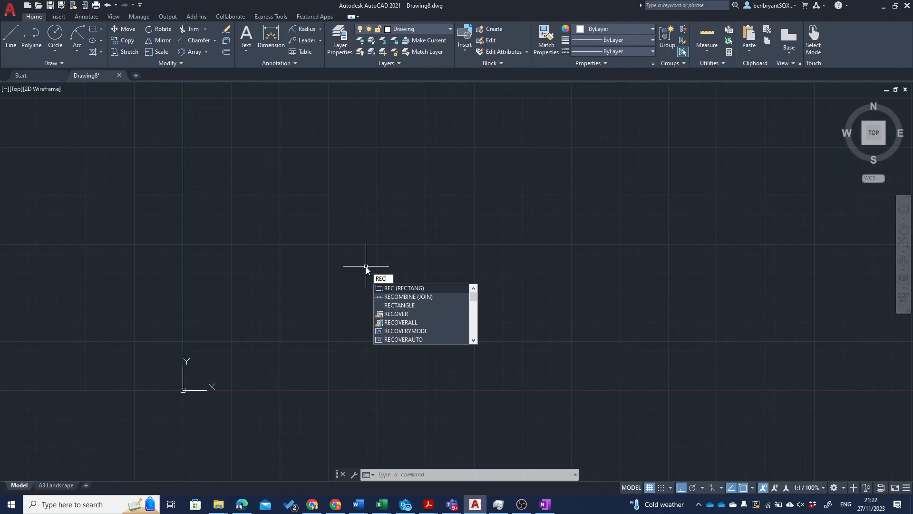
{"action": "key", "text": "Return"}
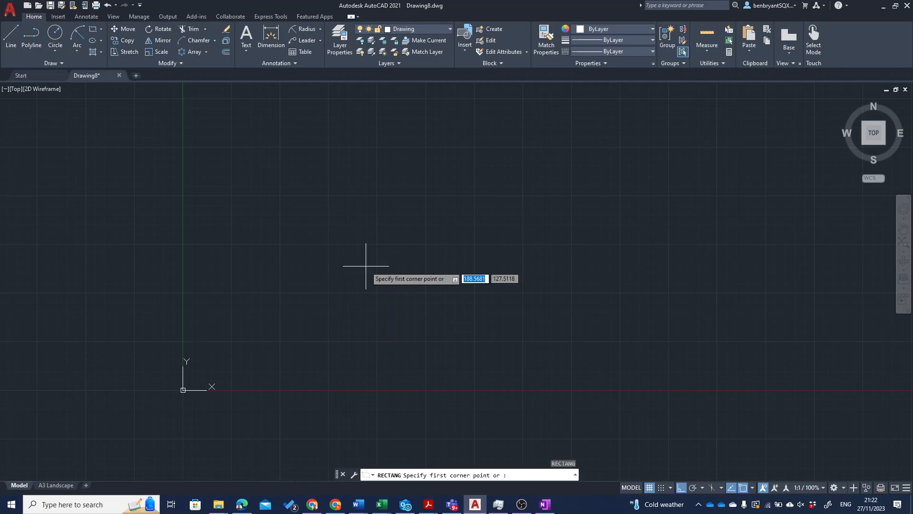
{"action": "type", "text": "0"}
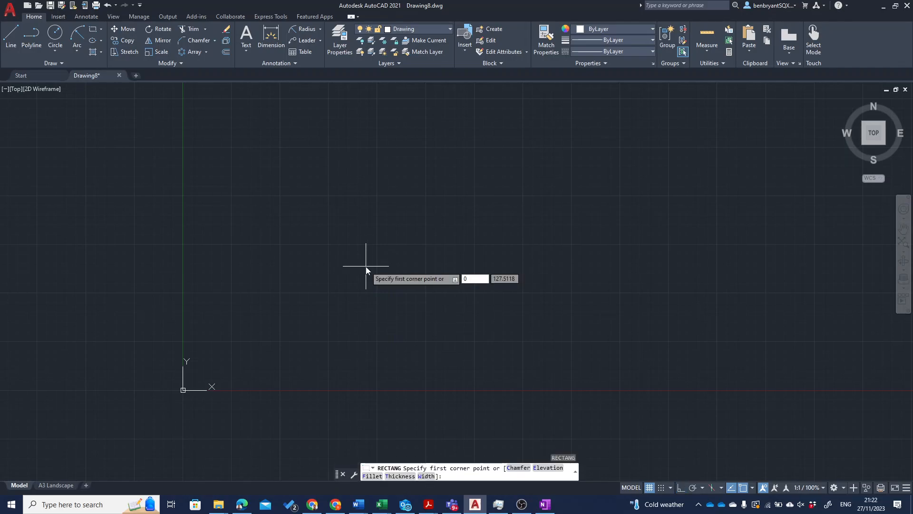
{"action": "key", "text": "Tab"}
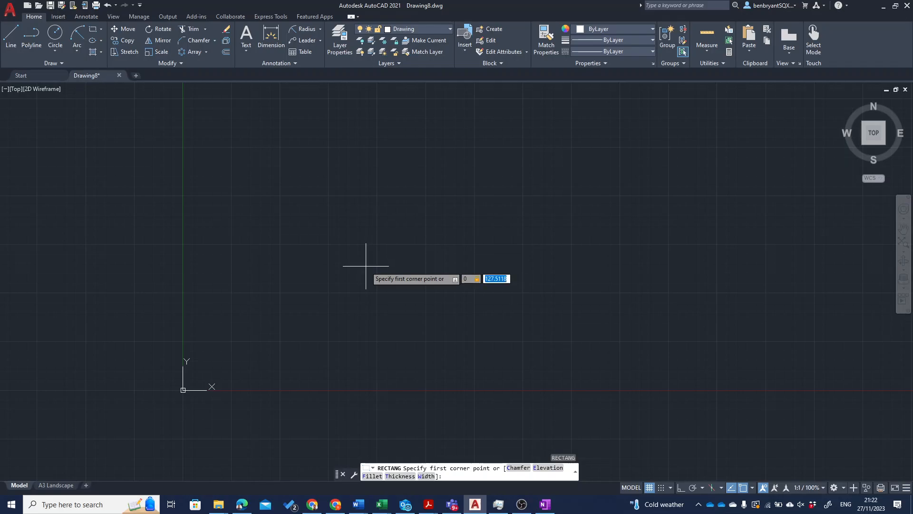
{"action": "type", "text": "0"}
{"action": "key", "text": "Return"}
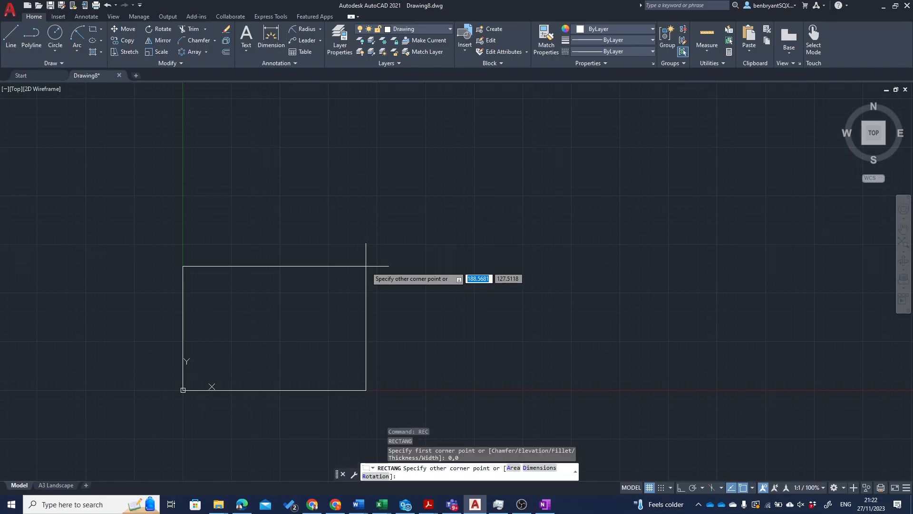
{"action": "type", "text": "250"}
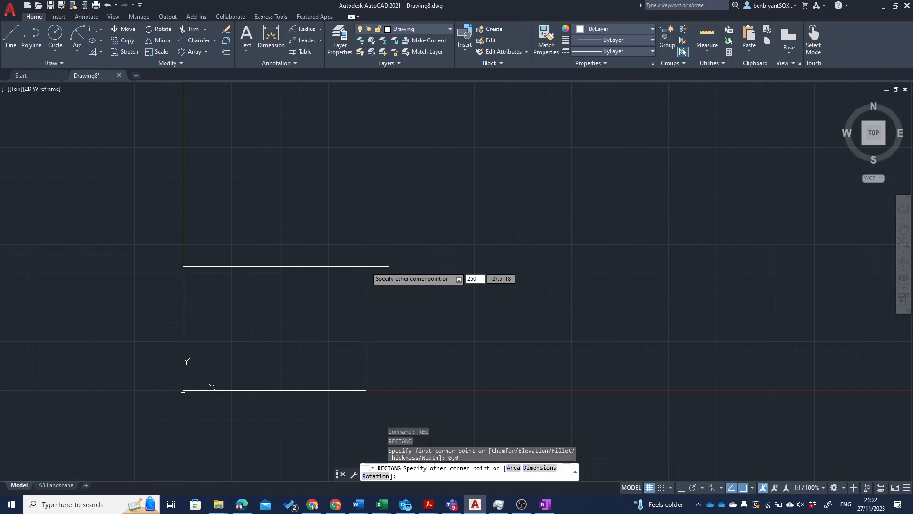
{"action": "key", "text": "Tab"}
{"action": "type", "text": "160"}
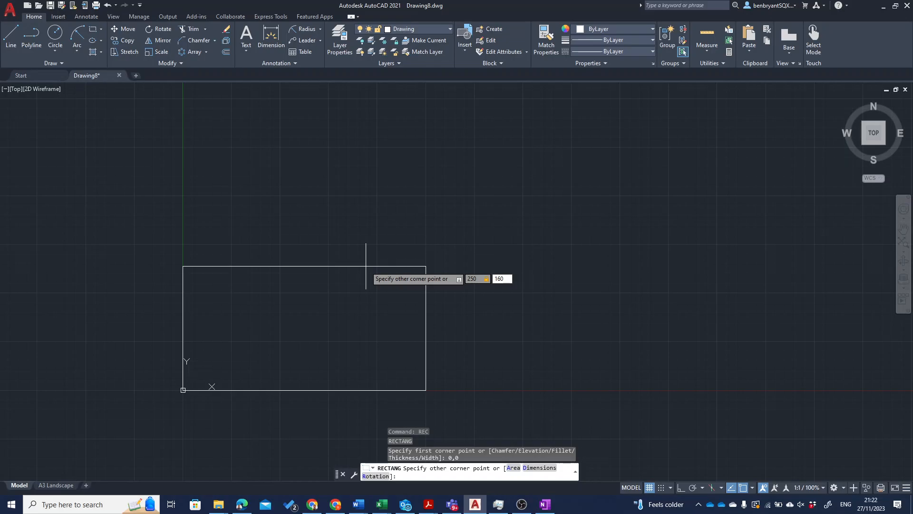
{"action": "key", "text": "Return"}
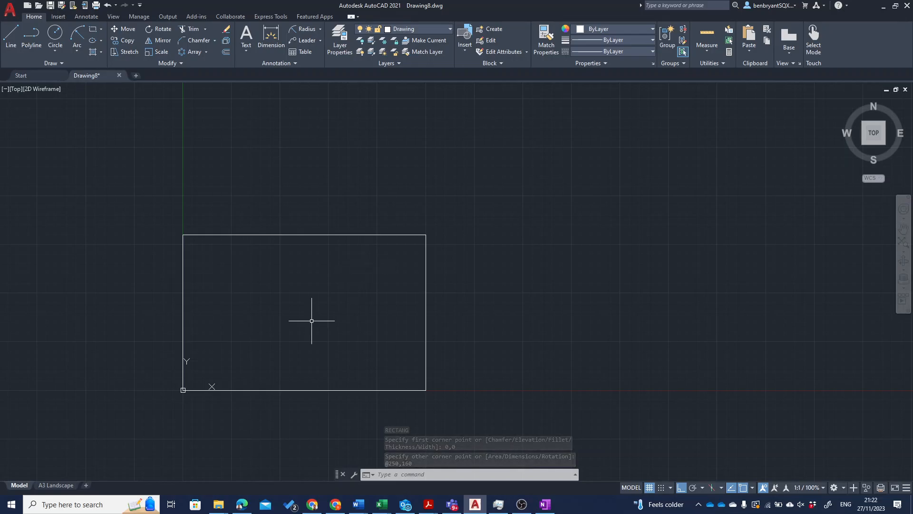
{"action": "middle_click_drag", "start_coordinate": [309, 300], "coordinate": [423, 253]}
{"action": "scroll", "coordinate": [410, 270], "scroll_direction": "up", "scroll_amount": 4}
{"action": "scroll", "coordinate": [410, 270], "scroll_direction": "down", "scroll_amount": 2}
{"action": "scroll", "coordinate": [423, 252], "scroll_direction": "up", "scroll_amount": 2}
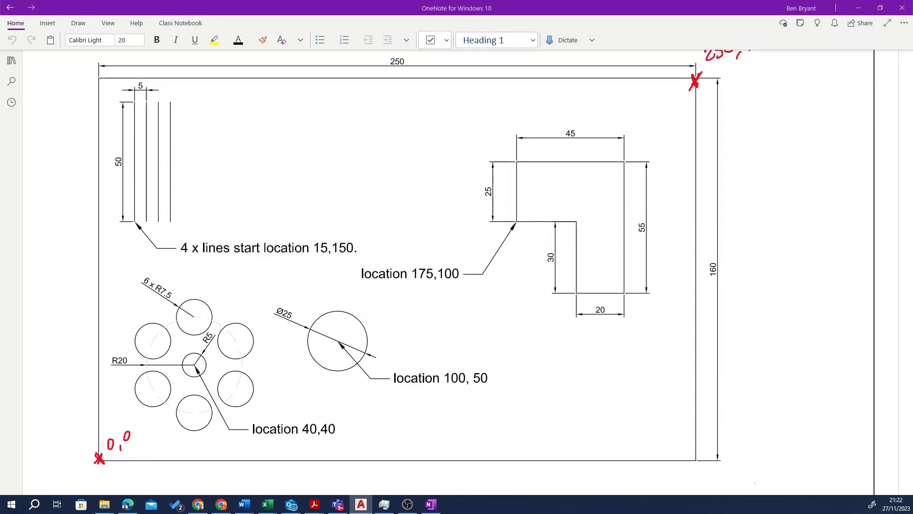
- Switch to the OneNote reference sketch, mark the L-shape's start corner with a red cross, and highlight and label its 175,100 location x and y
{"action": "left_click_drag", "start_coordinate": [513, 214], "coordinate": [520, 227]}
{"action": "left_click_drag", "start_coordinate": [520, 214], "coordinate": [512, 226]}
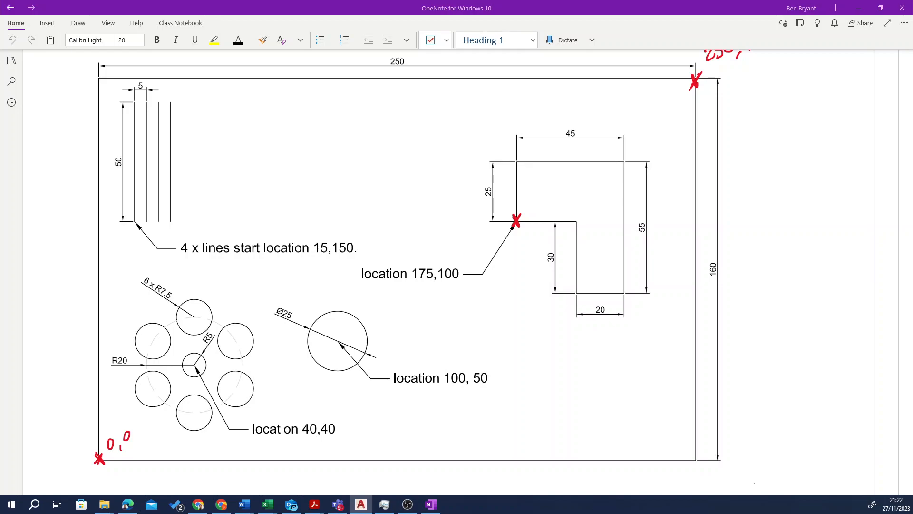
{"action": "left_click_drag", "start_coordinate": [413, 273], "coordinate": [460, 274]}
{"action": "left_click_drag", "start_coordinate": [421, 285], "coordinate": [449, 295]}
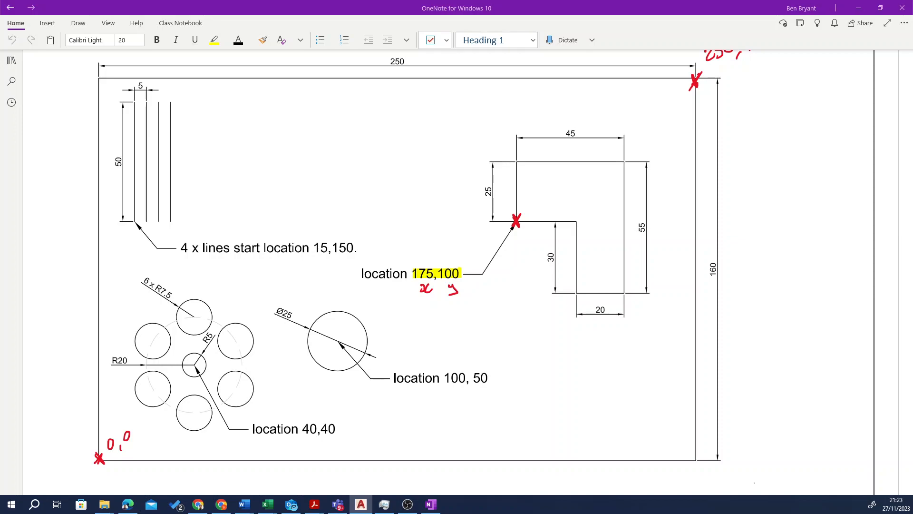
- Trace the L-shape's outline in blue and add a red arrow with handwritten notes beside its 25 mm side
{"action": "mouse_move", "coordinate": [517, 220]}
{"action": "left_mouse_down"}
{"action": "mouse_move", "coordinate": [517, 160]}
{"action": "mouse_move", "coordinate": [628, 159]}
{"action": "mouse_move", "coordinate": [626, 293]}
{"action": "mouse_move", "coordinate": [577, 294]}
{"action": "mouse_move", "coordinate": [577, 221]}
{"action": "mouse_move", "coordinate": [520, 223]}
{"action": "left_mouse_up"}
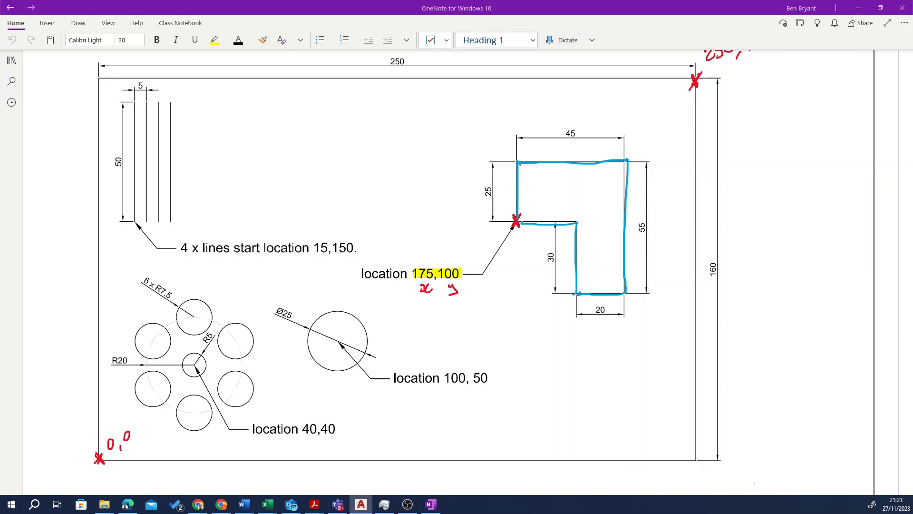
{"action": "mouse_move", "coordinate": [481, 123]}
{"action": "left_mouse_down"}
{"action": "mouse_move", "coordinate": [511, 182]}
{"action": "mouse_move", "coordinate": [502, 190]}
{"action": "left_mouse_up"}
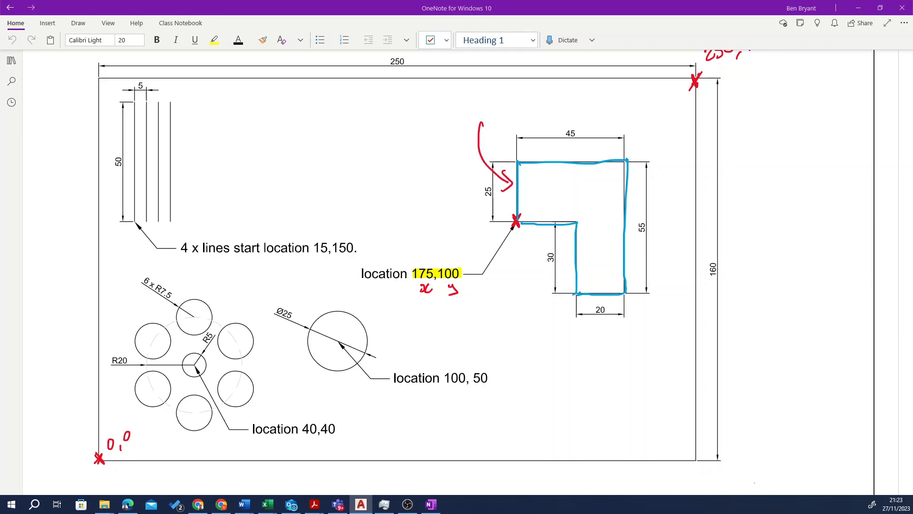
{"action": "left_click_drag", "start_coordinate": [448, 91], "coordinate": [455, 114]}
{"action": "left_click_drag", "start_coordinate": [456, 104], "coordinate": [473, 109]}
{"action": "mouse_move", "coordinate": [484, 109]}
{"action": "left_mouse_down"}
{"action": "mouse_move", "coordinate": [477, 100]}
{"action": "mouse_move", "coordinate": [484, 91]}
{"action": "left_mouse_up"}
{"action": "left_click_drag", "start_coordinate": [429, 138], "coordinate": [426, 140]}
{"action": "left_click_drag", "start_coordinate": [433, 148], "coordinate": [450, 137]}
{"action": "left_click_drag", "start_coordinate": [405, 173], "coordinate": [407, 196]}
{"action": "mouse_move", "coordinate": [403, 174]}
{"action": "left_mouse_down"}
{"action": "mouse_move", "coordinate": [410, 188]}
{"action": "mouse_move", "coordinate": [423, 186]}
{"action": "left_mouse_up"}
{"action": "mouse_move", "coordinate": [426, 178]}
{"action": "left_mouse_down"}
{"action": "mouse_move", "coordinate": [431, 196]}
{"action": "mouse_move", "coordinate": [444, 177]}
{"action": "left_mouse_up"}
{"action": "mouse_move", "coordinate": [446, 176]}
{"action": "left_mouse_down"}
{"action": "mouse_move", "coordinate": [454, 165]}
{"action": "mouse_move", "coordinate": [464, 169]}
{"action": "mouse_move", "coordinate": [461, 153]}
{"action": "left_mouse_up"}
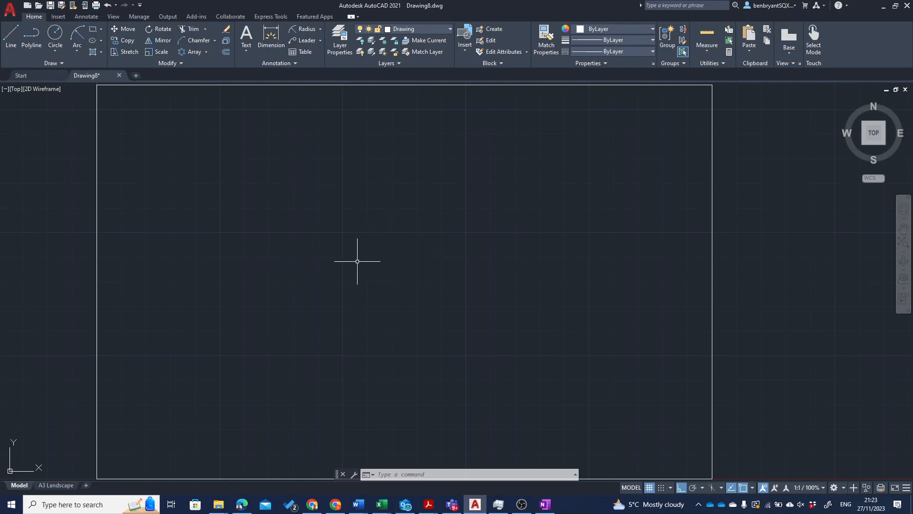
- Back in AutoCAD, start the L-shape with a line from 175,100, running 25 upward and 45 to the right
{"action": "type", "text": "L"}
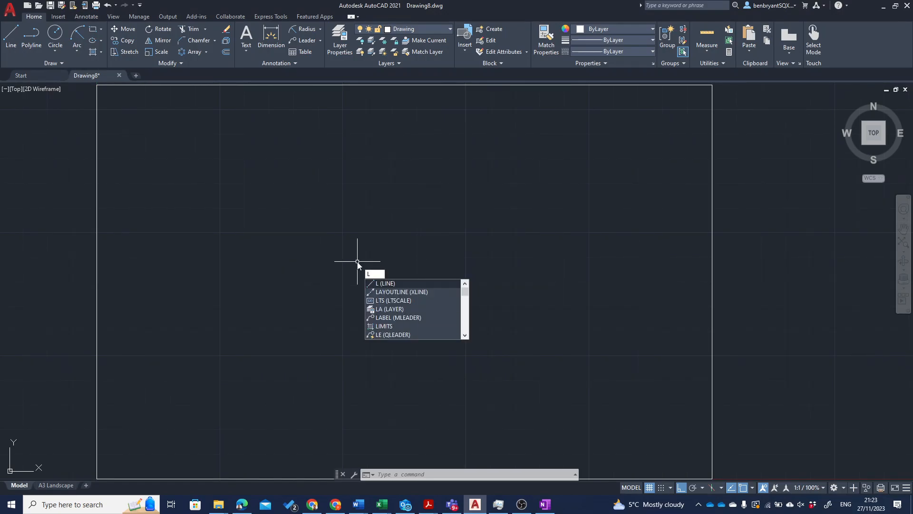
{"action": "key", "text": "Return"}
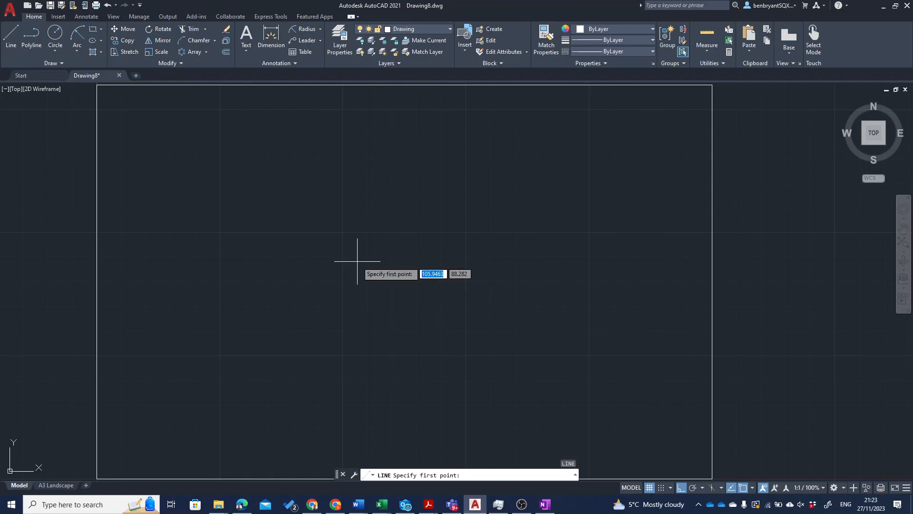
{"action": "type", "text": "175"}
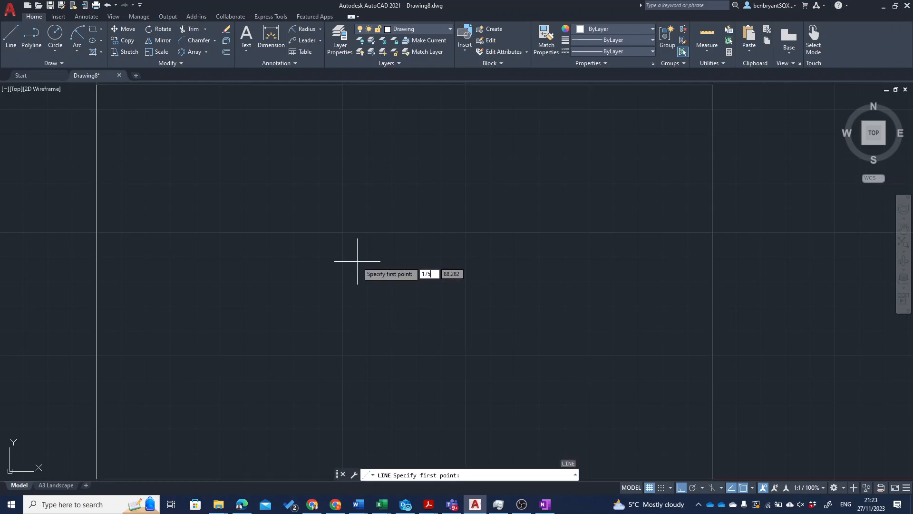
{"action": "key", "text": "Tab"}
{"action": "type", "text": "100"}
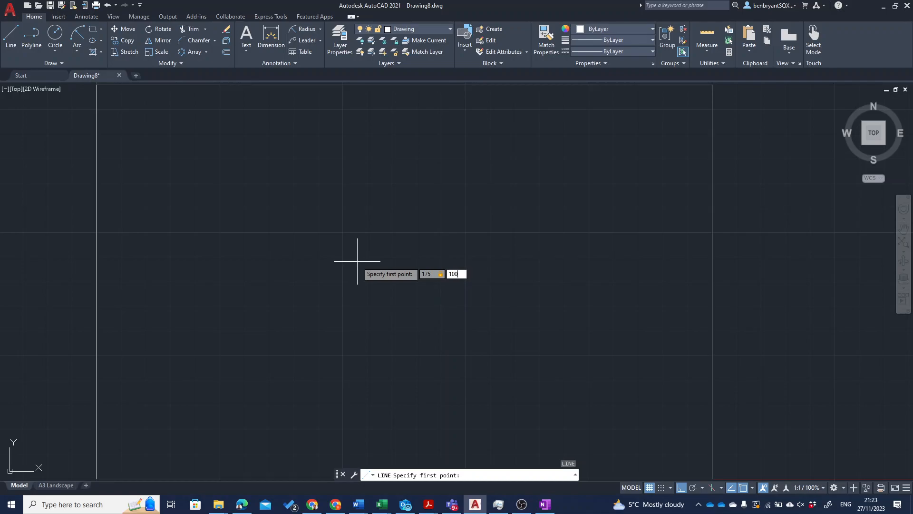
{"action": "key", "text": "Return"}
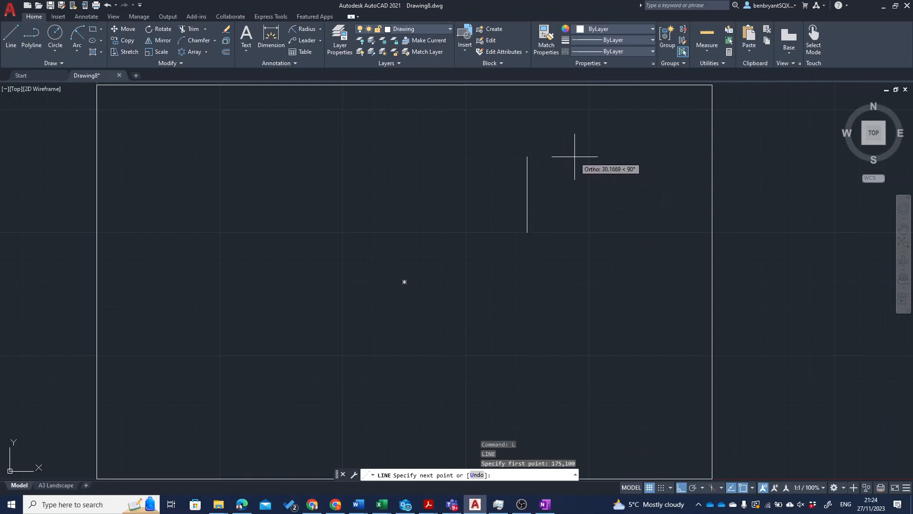
{"action": "type", "text": "25"}
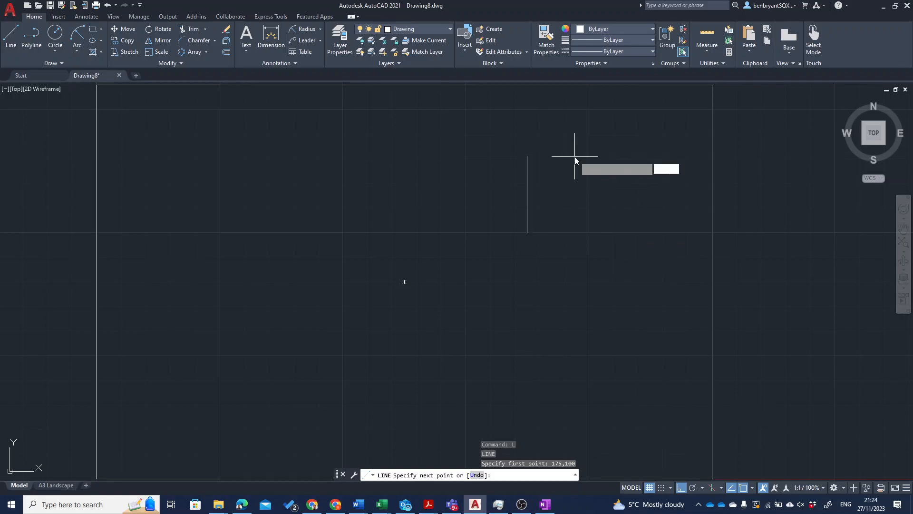
{"action": "key", "text": "Return"}
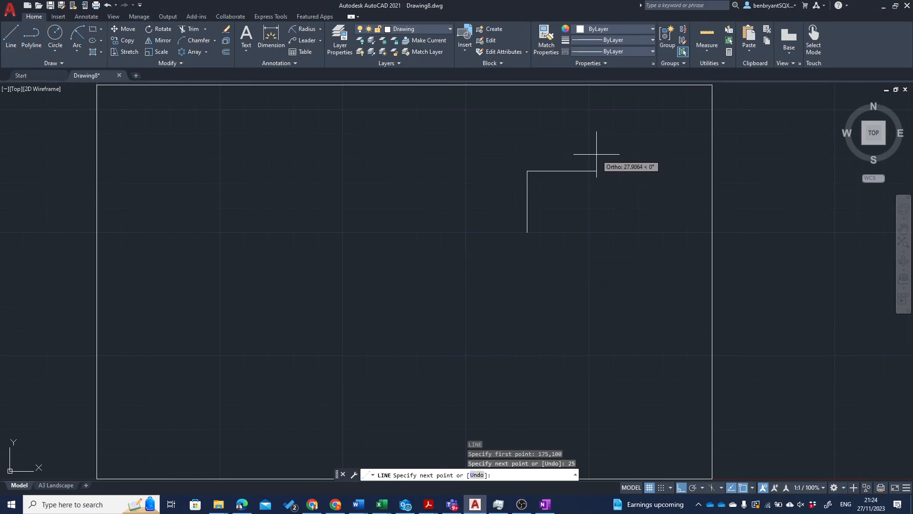
{"action": "type", "text": "45"}
{"action": "key", "text": "Return"}
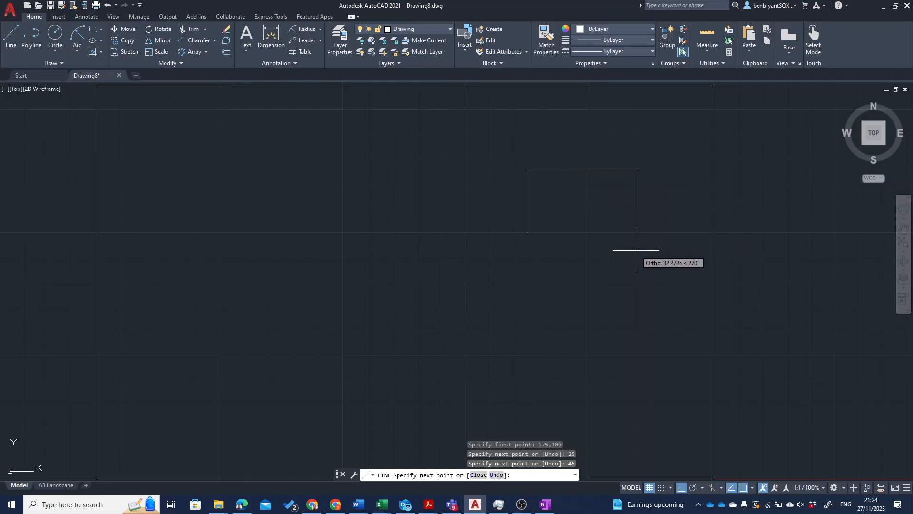
- Continue the L-shape with lines 55 down, 20 left and 30 up, closing it at the 175,100 start point
{"action": "type", "text": "55"}
{"action": "key", "text": "Return"}
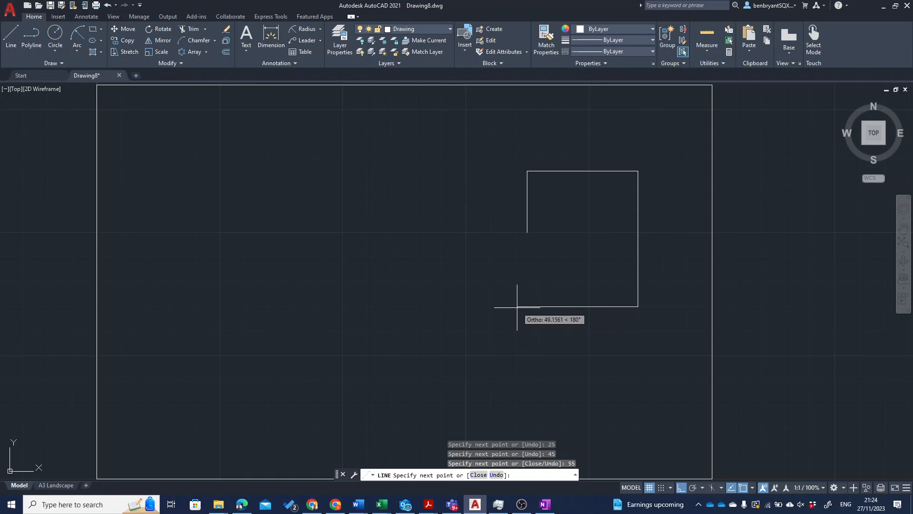
{"action": "type", "text": "20"}
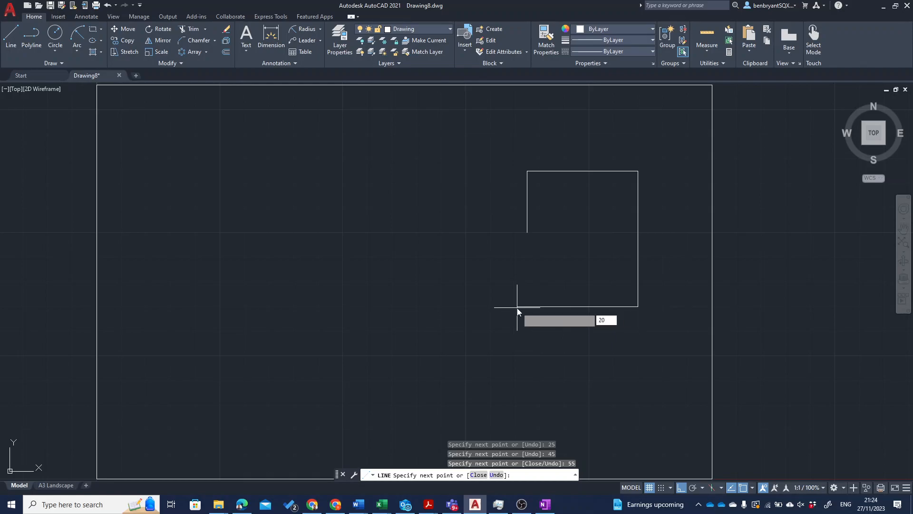
{"action": "key", "text": "Return"}
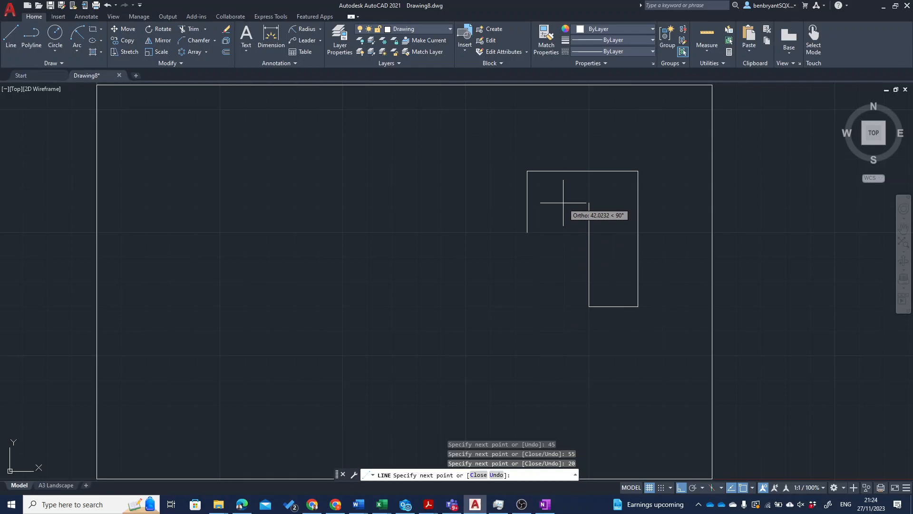
{"action": "type", "text": "30"}
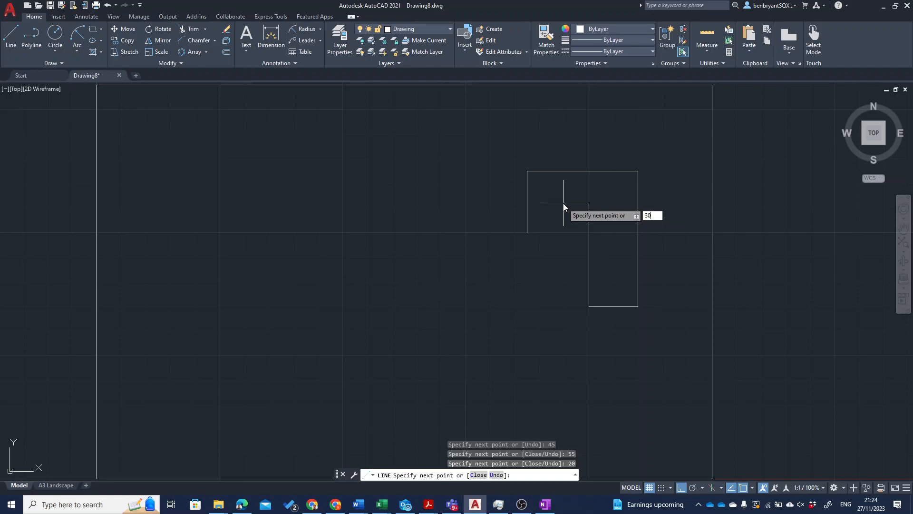
{"action": "key", "text": "Return"}
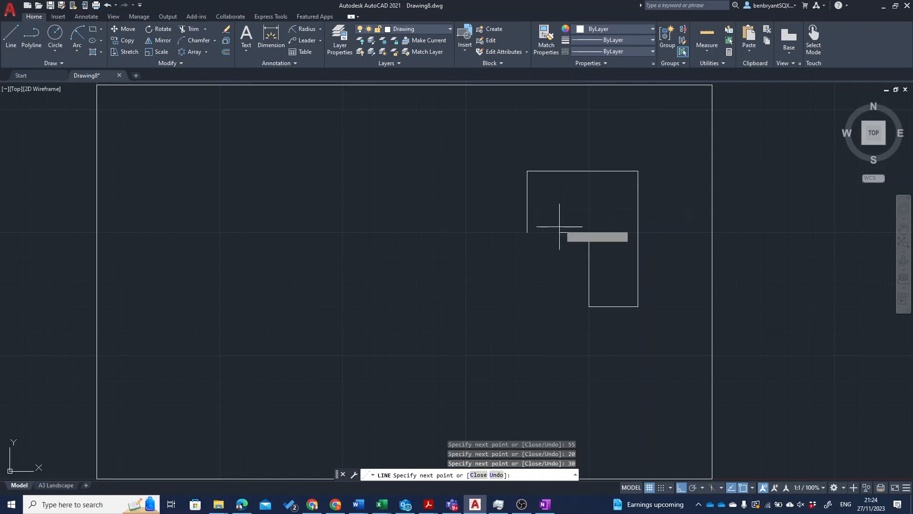
{"action": "left_click", "coordinate": [527, 232]}
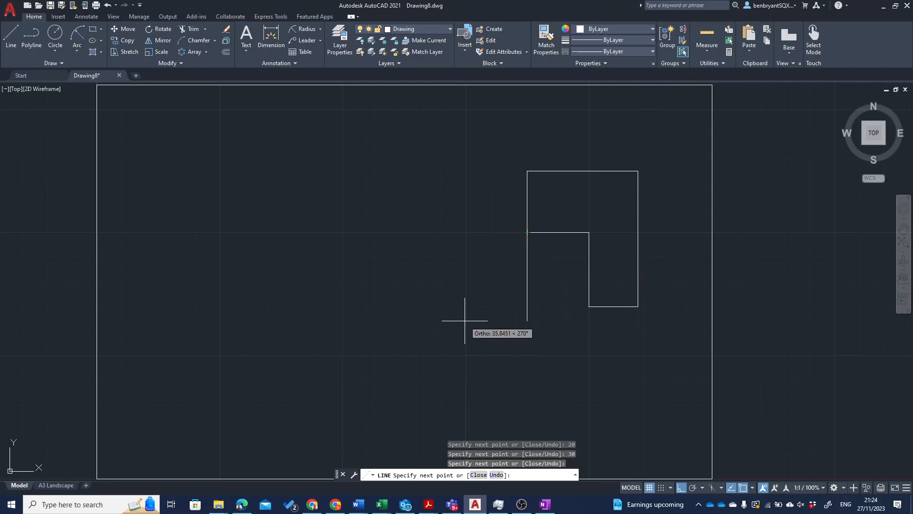
{"action": "key", "text": "Escape"}
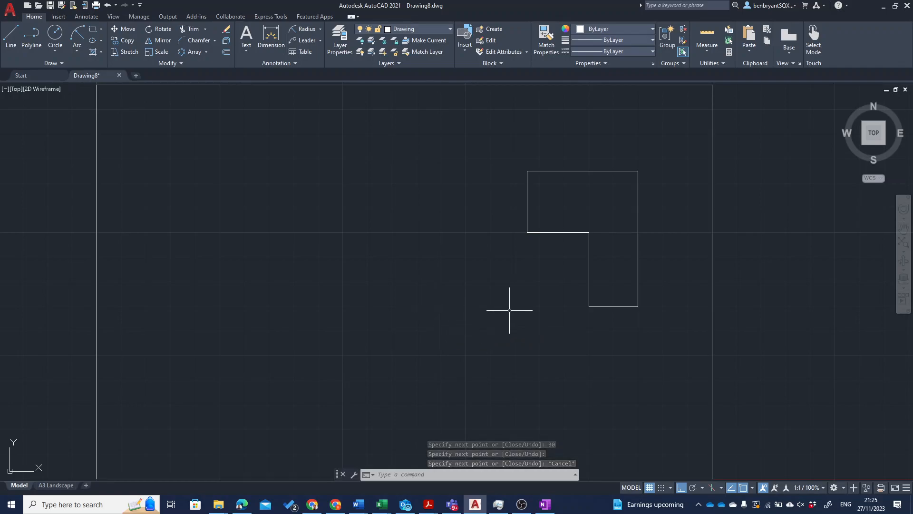
- Check which object snap modes are enabled
{"action": "left_click", "coordinate": [752, 488]}
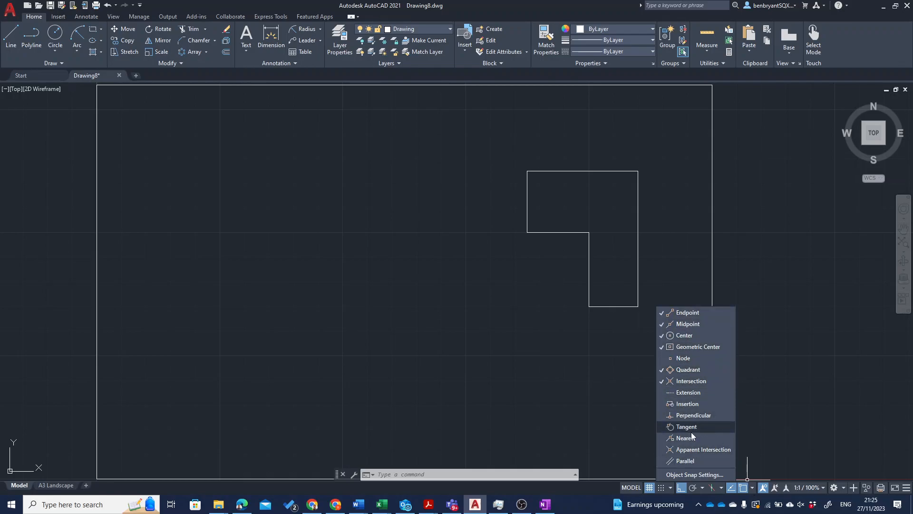
{"action": "left_click", "coordinate": [616, 367]}
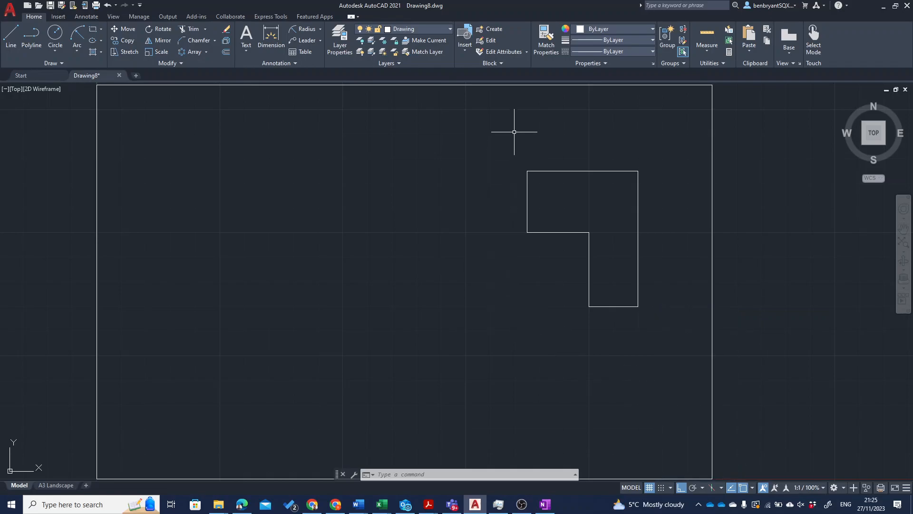
- Select the L-shape's six sides one by one to check whether they are separate objects, and clear the selection
{"action": "left_click", "coordinate": [527, 198]}
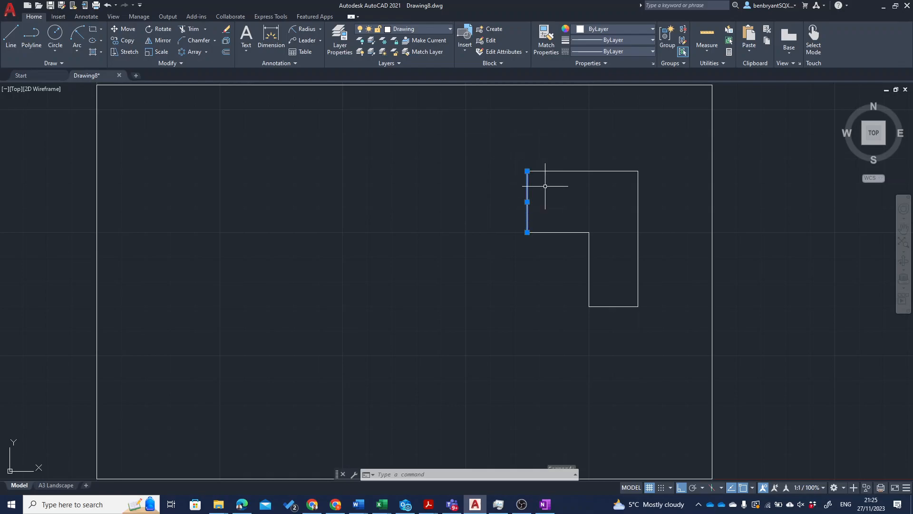
{"action": "left_click", "coordinate": [563, 163]}
{"action": "left_click", "coordinate": [560, 184]}
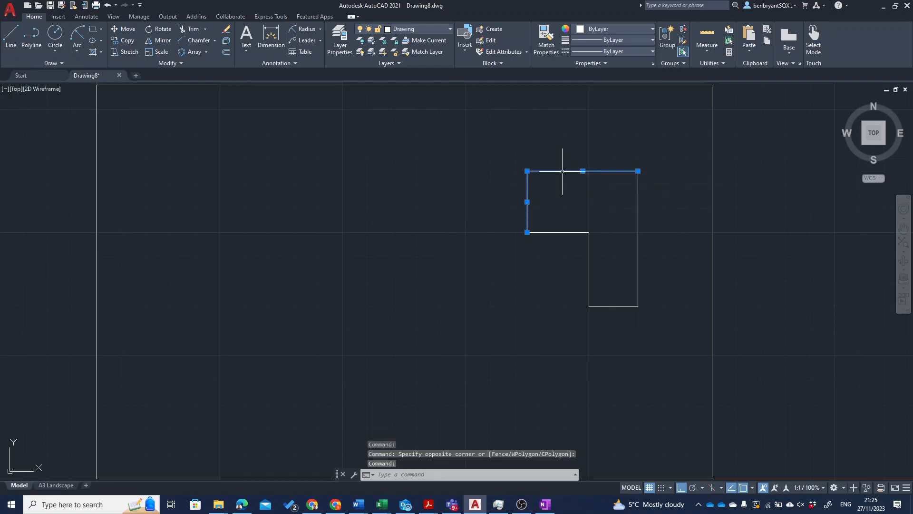
{"action": "left_click", "coordinate": [638, 224]}
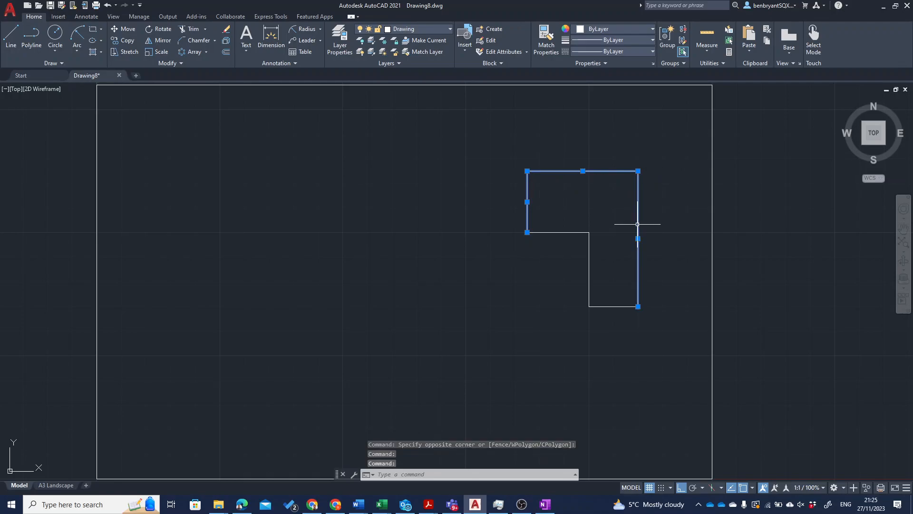
{"action": "left_click", "coordinate": [608, 306]}
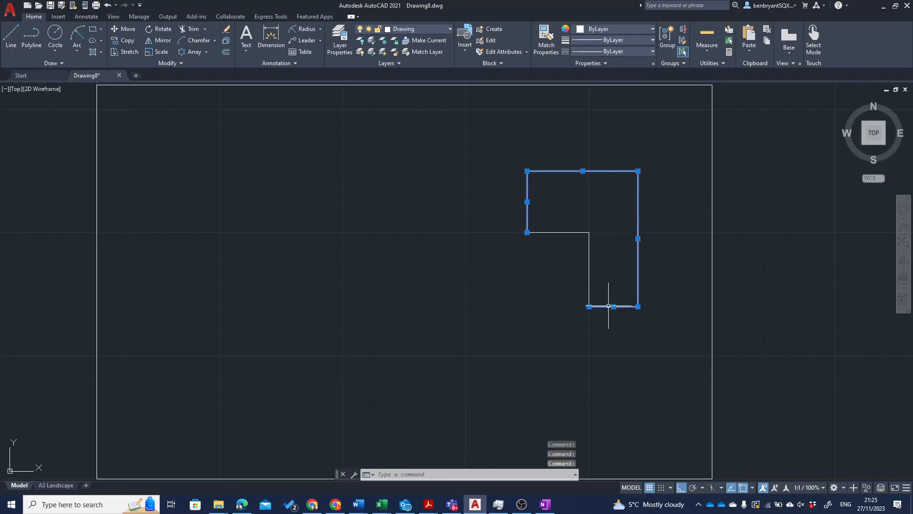
{"action": "left_click", "coordinate": [589, 269]}
{"action": "left_click", "coordinate": [568, 232]}
{"action": "key", "text": "Escape"}
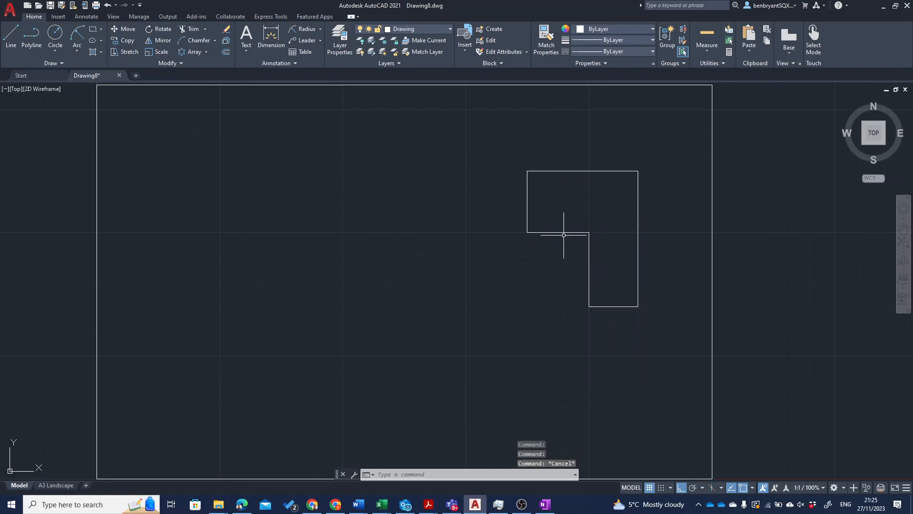
- Delete the whole L-shape made of separate lines, keeping the outer rectangle
{"action": "left_click", "coordinate": [508, 149]}
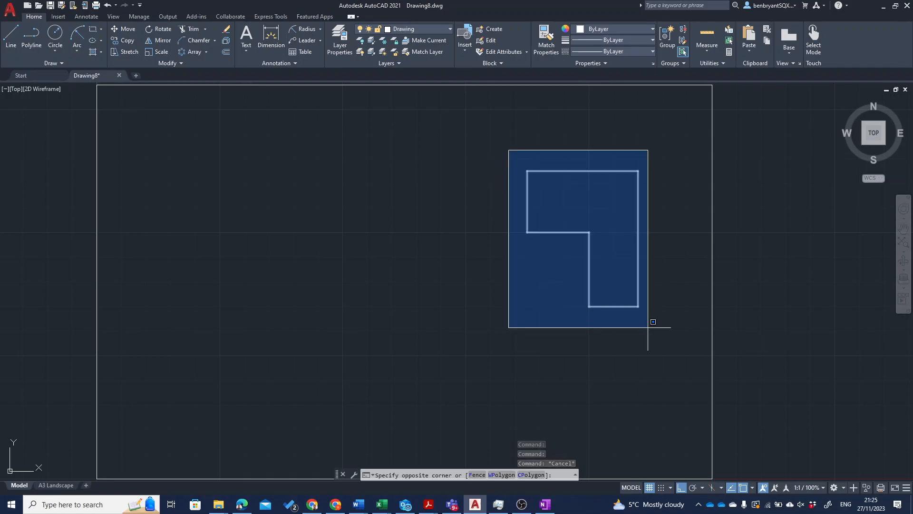
{"action": "left_click", "coordinate": [660, 340]}
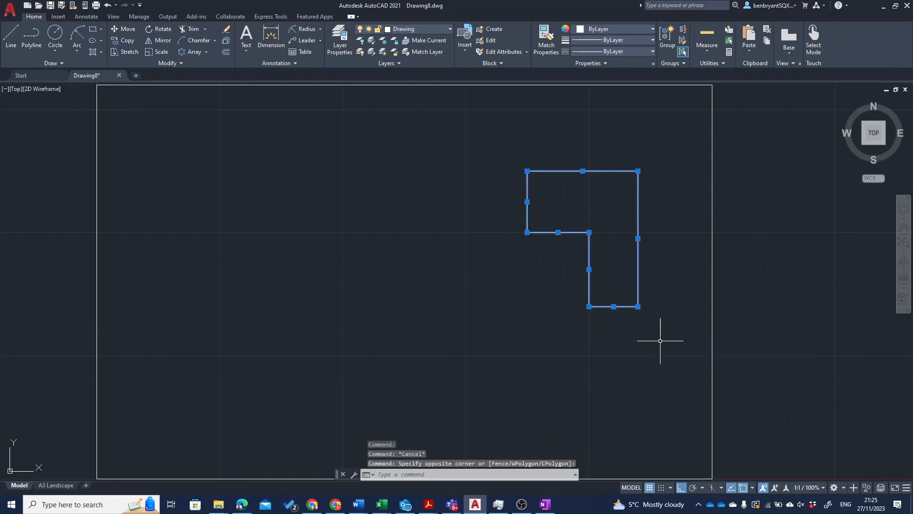
{"action": "key", "text": "Delete"}
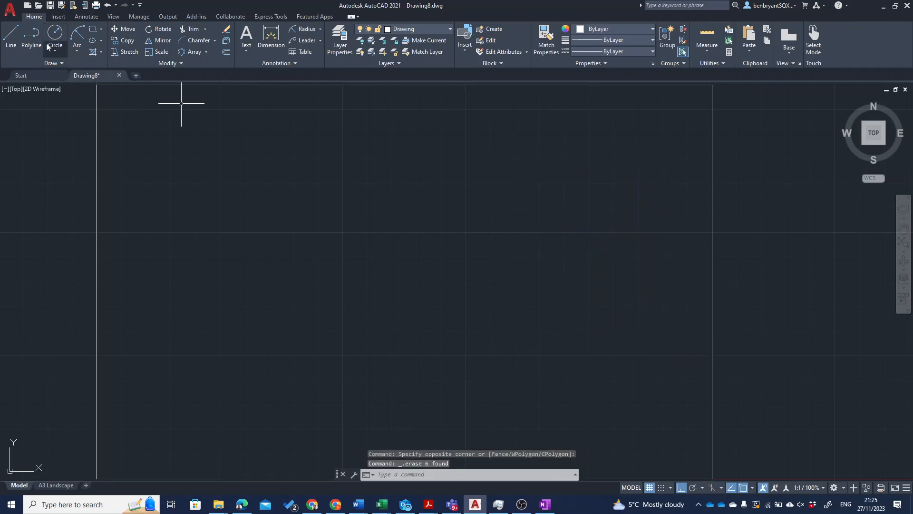
- Start redrawing the L-shape as a polyline from 175,100, running 25 upward and 45 to the right
{"action": "type", "text": "P"}
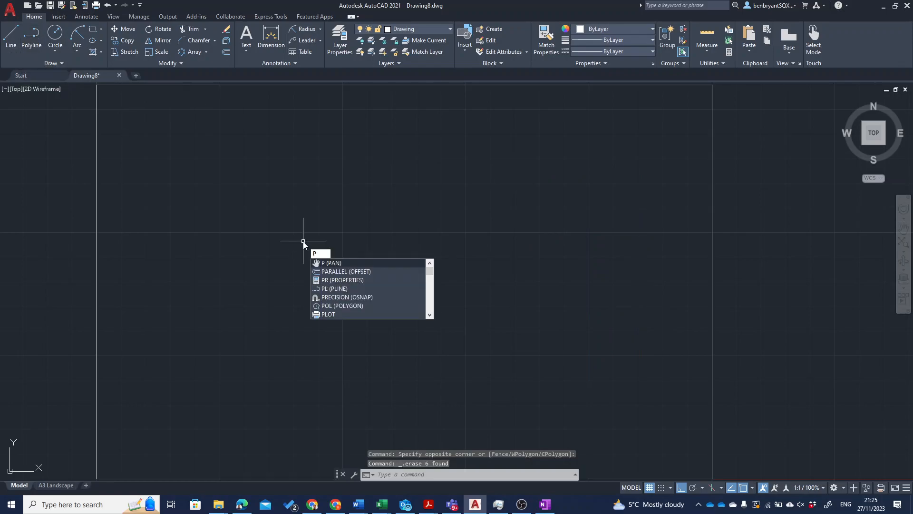
{"action": "type", "text": "L"}
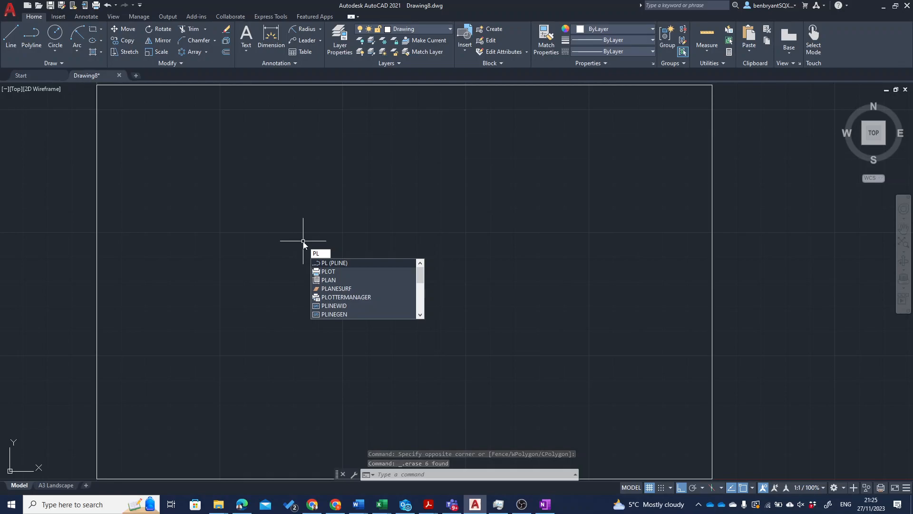
{"action": "key", "text": "Return"}
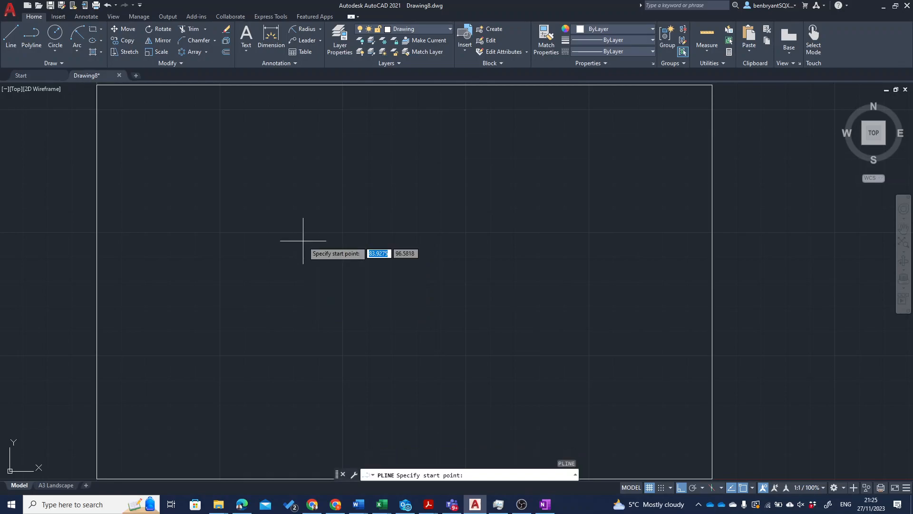
{"action": "type", "text": "175"}
{"action": "key", "text": "Tab"}
{"action": "type", "text": "100"}
{"action": "key", "text": "Return"}
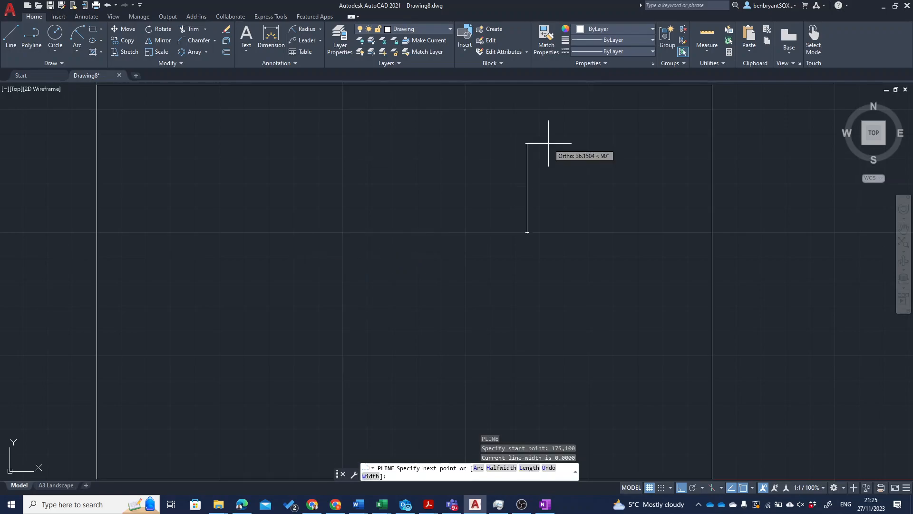
{"action": "type", "text": "25"}
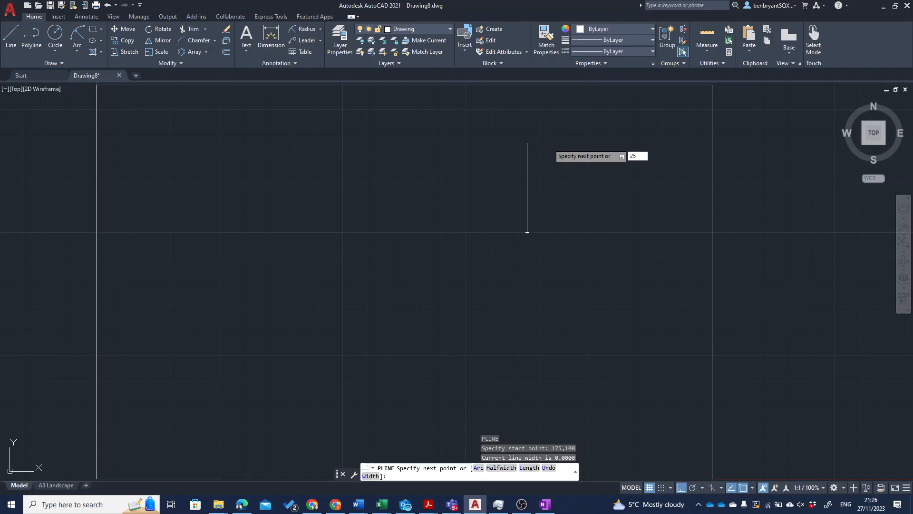
{"action": "key", "text": "Return"}
{"action": "left_click", "coordinate": [642, 135]}
{"action": "type", "text": "45"}
{"action": "key", "text": "Return"}
- Continue the polyline 55 down, 20 left and 30 up, and finish it back at the 175,100 start point
{"action": "type", "text": "55"}
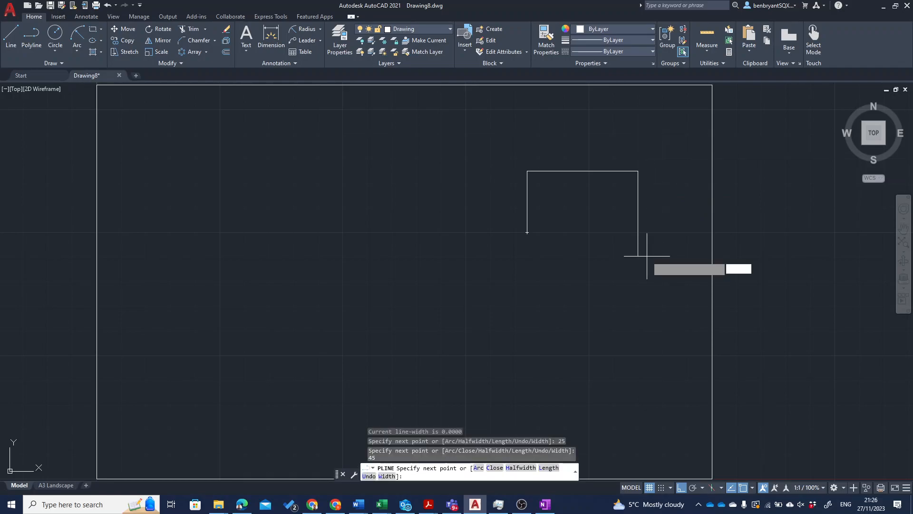
{"action": "key", "text": "Return"}
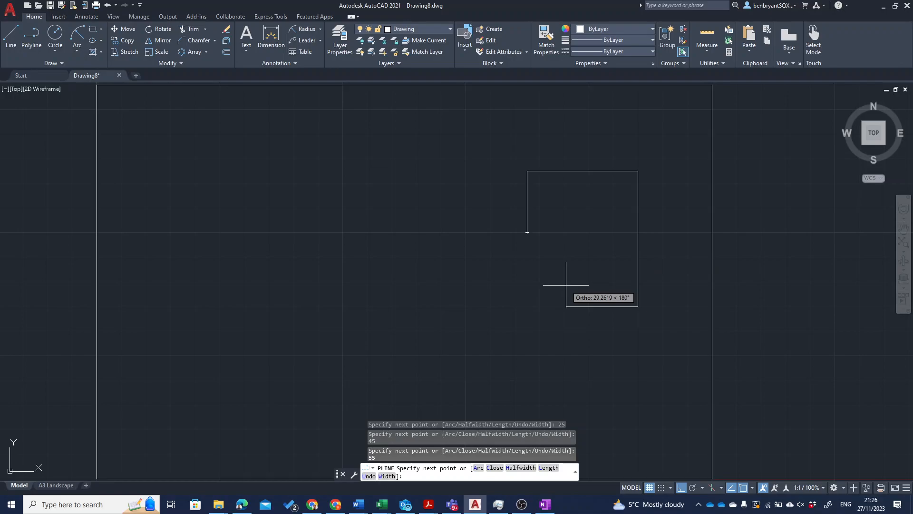
{"action": "type", "text": "20"}
{"action": "key", "text": "Return"}
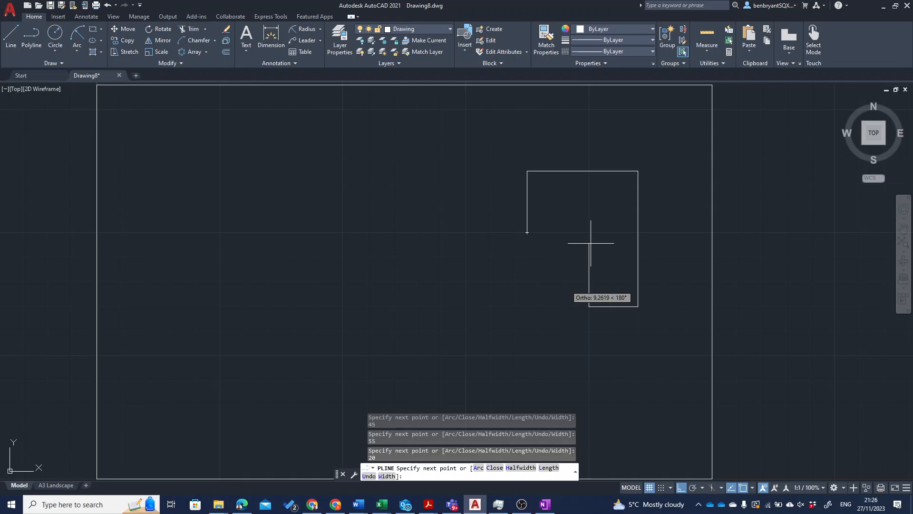
{"action": "type", "text": "30"}
{"action": "key", "text": "Return"}
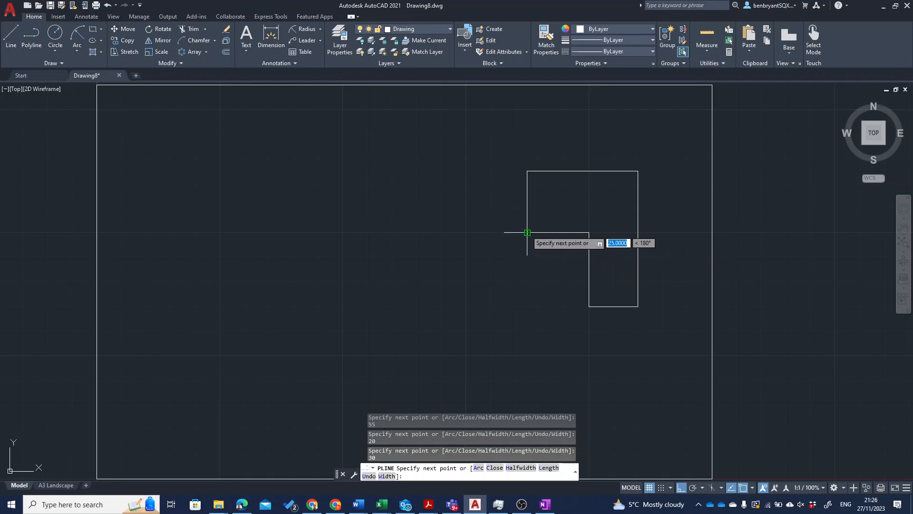
{"action": "left_click", "coordinate": [527, 232]}
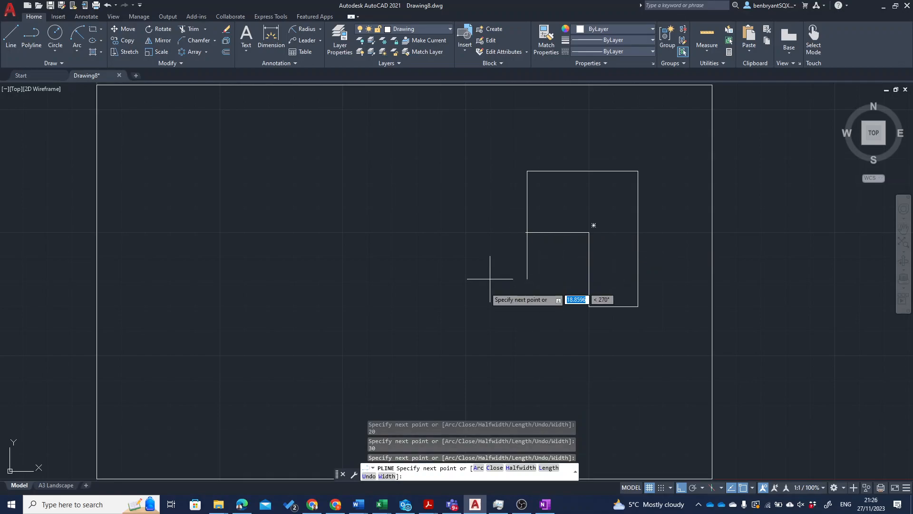
{"action": "key", "text": "Return"}
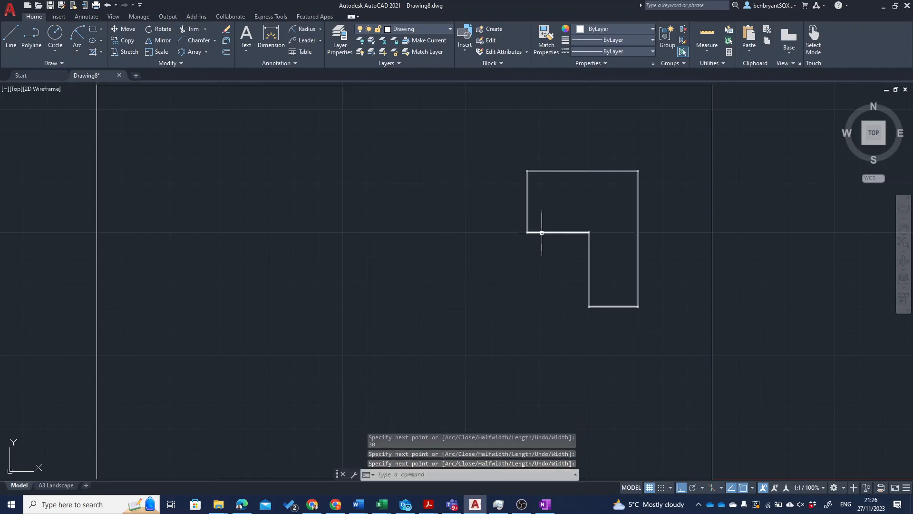
{"action": "left_click", "coordinate": [589, 244]}
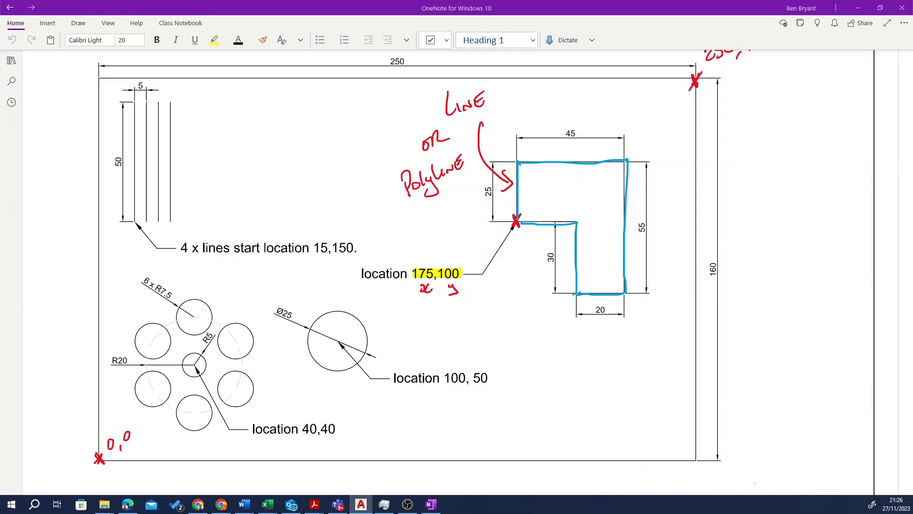
- In the OneNote exercise, circle the four vertical lines in red, highlight their 15,150 location and mark the first line's upper end with a cross
{"action": "left_click_drag", "start_coordinate": [138, 51], "coordinate": [200, 52]}
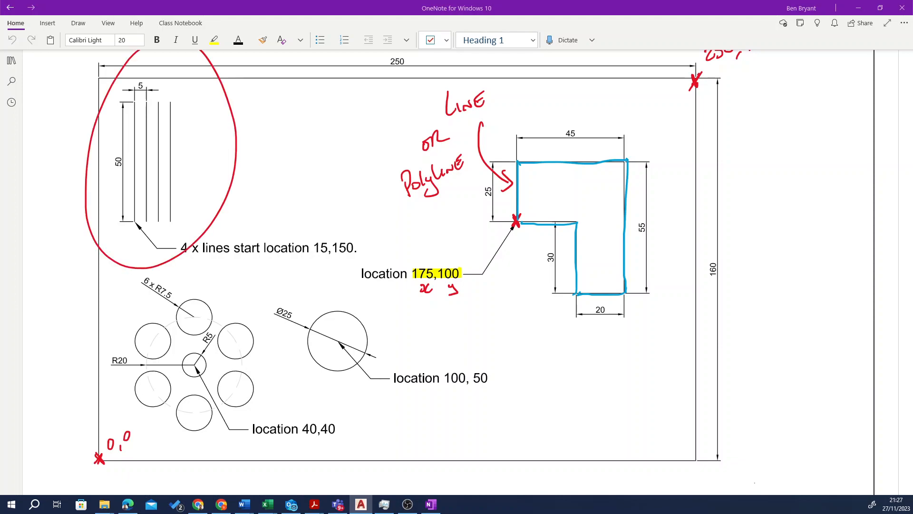
{"action": "left_click_drag", "start_coordinate": [314, 247], "coordinate": [358, 247]}
{"action": "mouse_move", "coordinate": [131, 106]}
{"action": "left_mouse_down"}
{"action": "mouse_move", "coordinate": [138, 98]}
{"action": "mouse_move", "coordinate": [139, 108]}
{"action": "left_mouse_up"}
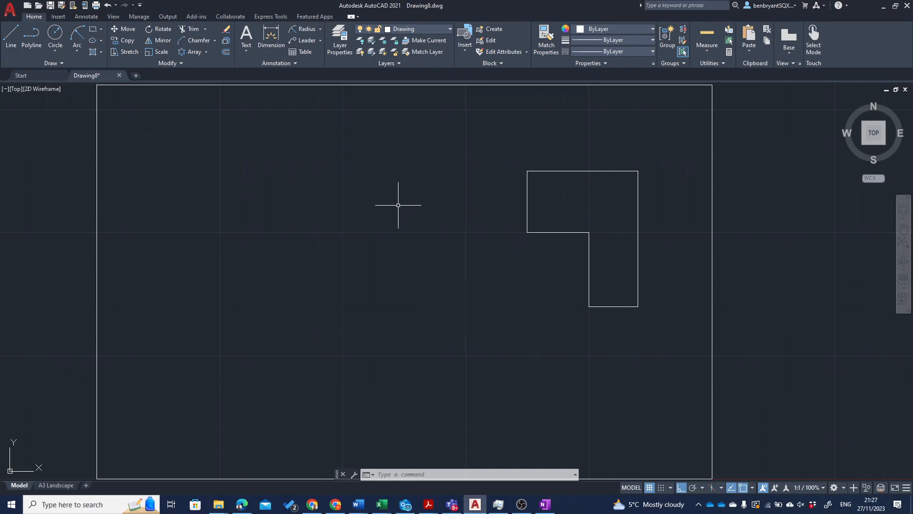
- Back in AutoCAD, draw a line from 15,150 running 50 straight down
{"action": "type", "text": "l"}
{"action": "key", "text": "Return"}
{"action": "type", "text": "5"}
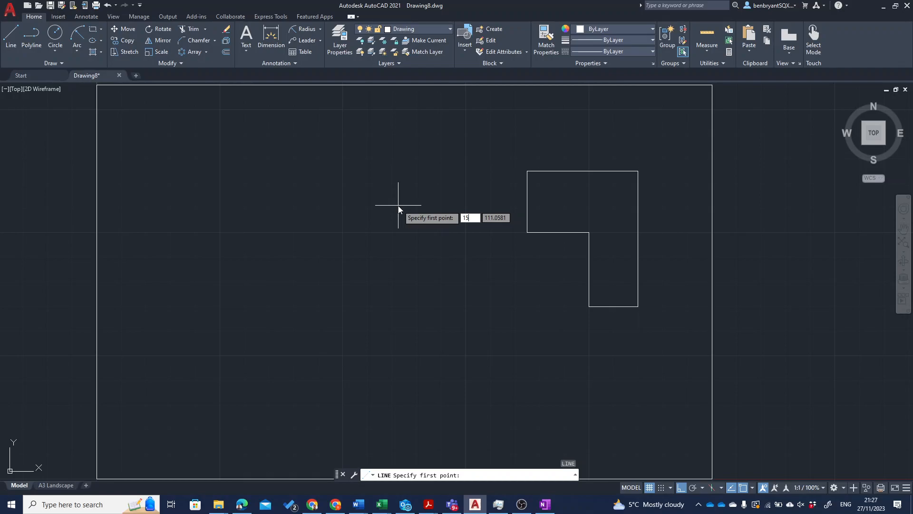
{"action": "key", "text": "Tab"}
{"action": "type", "text": "1"}
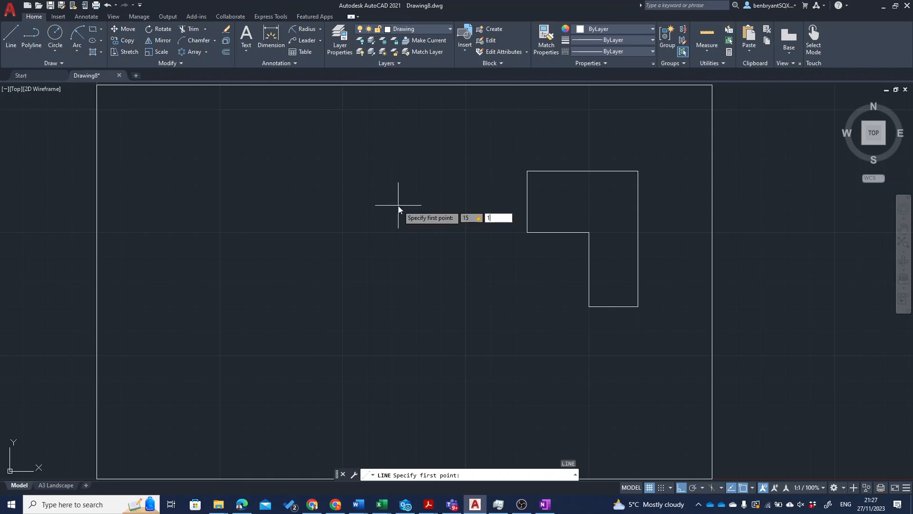
{"action": "type", "text": "50"}
{"action": "key", "text": "Return"}
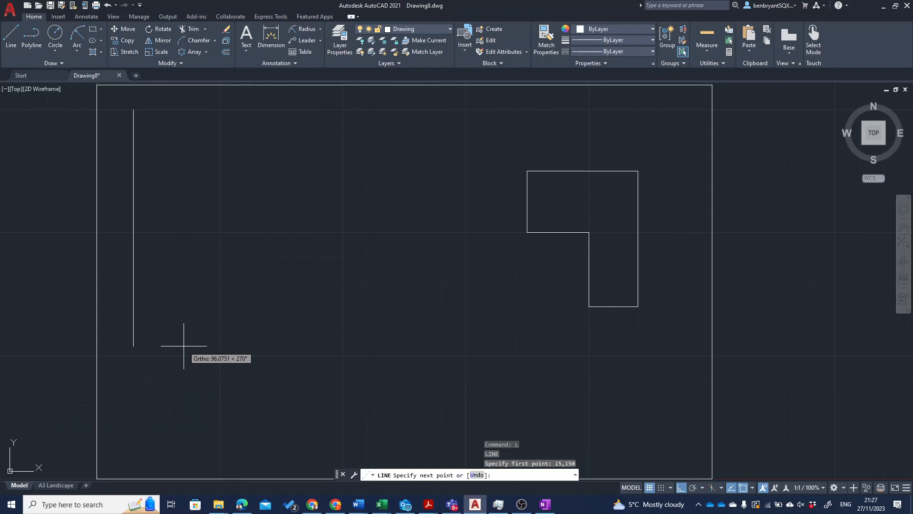
{"action": "type", "text": "50"}
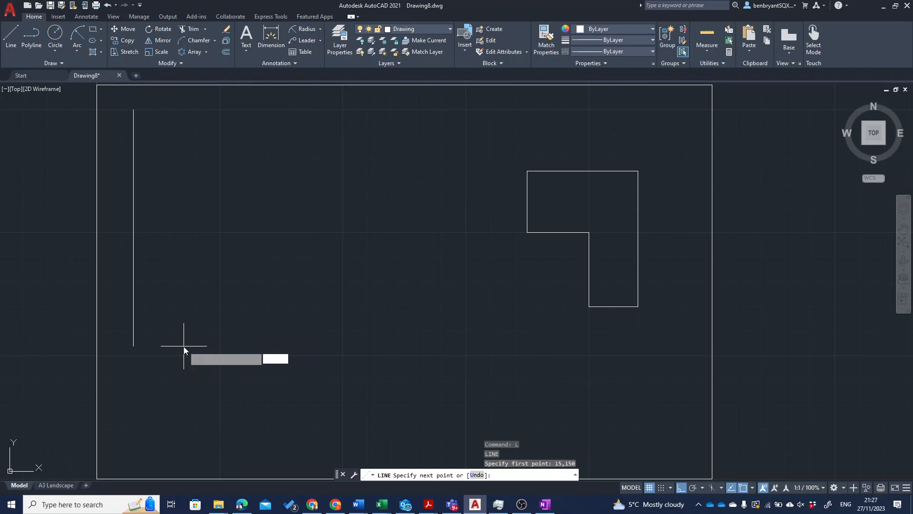
{"action": "key", "text": "Return"}
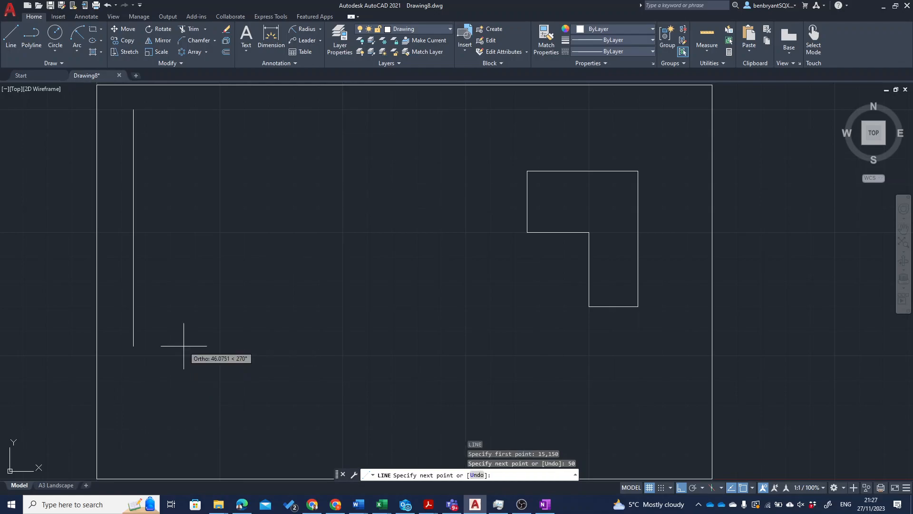
{"action": "key", "text": "Escape"}
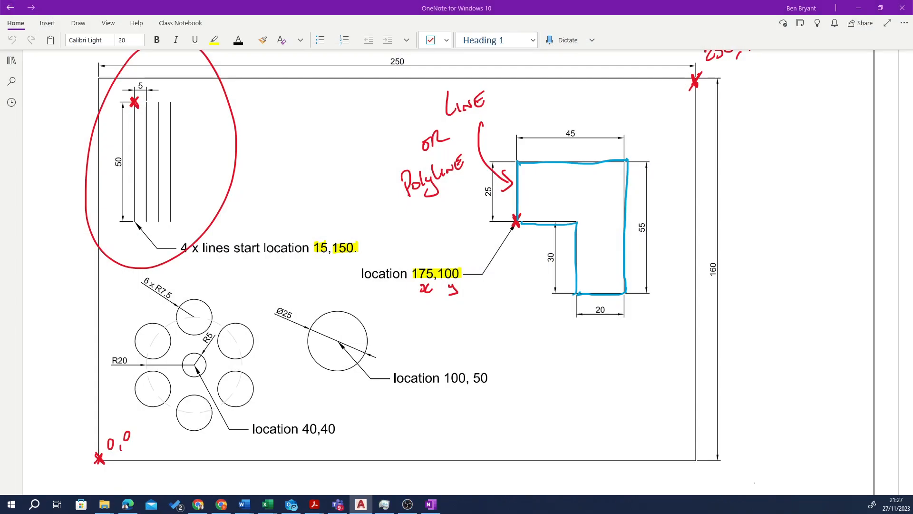
- Highlight the 5 spacing in the OneNote exercise, and in AutoCAD offset the vertical line three times to the right at distance 5
{"action": "left_click_drag", "start_coordinate": [136, 86], "coordinate": [145, 85]}
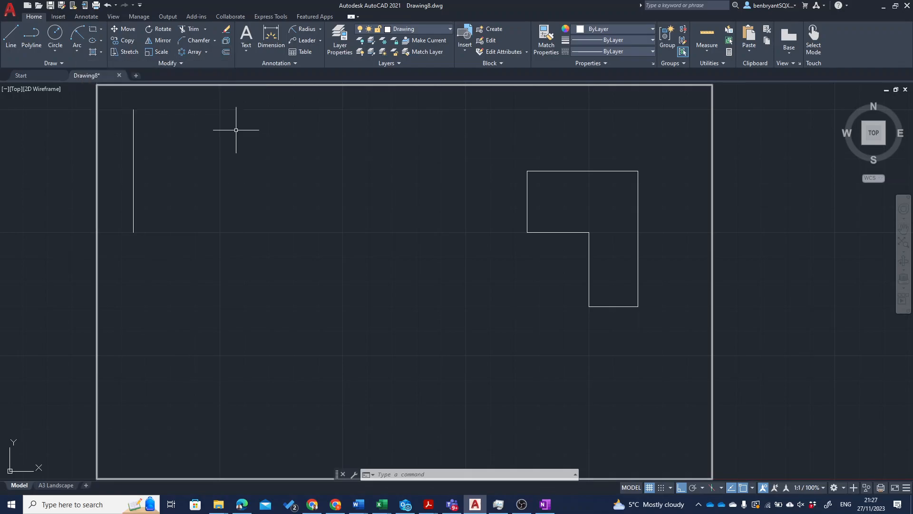
{"action": "type", "text": "O"}
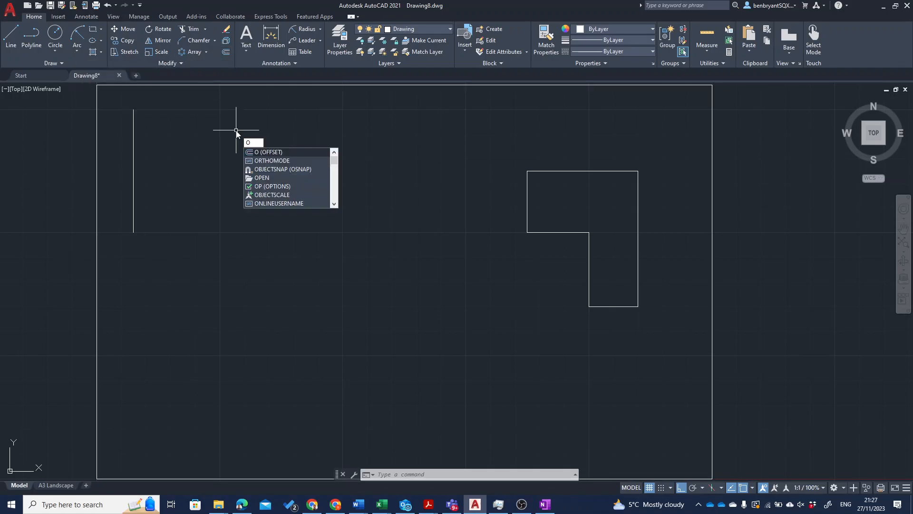
{"action": "key", "text": "Return"}
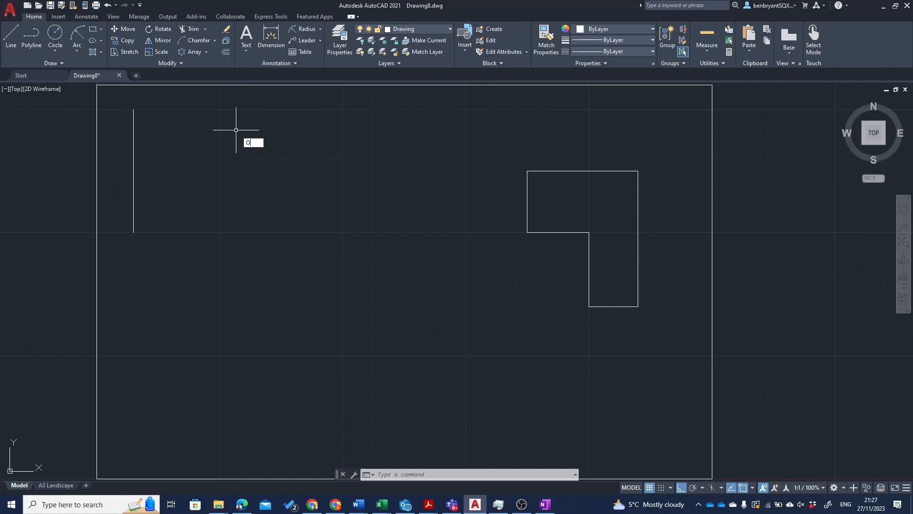
{"action": "type", "text": "5"}
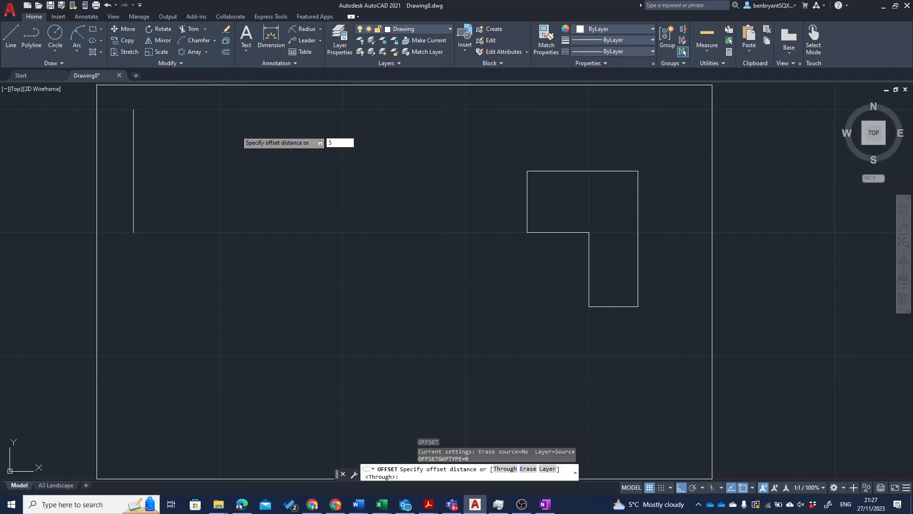
{"action": "key", "text": "Return"}
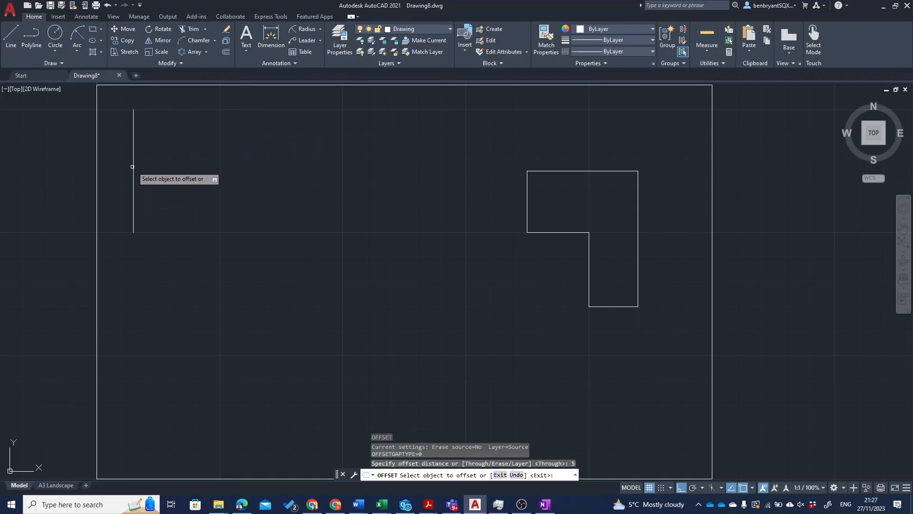
{"action": "left_click", "coordinate": [133, 166]}
{"action": "left_click", "coordinate": [148, 163]}
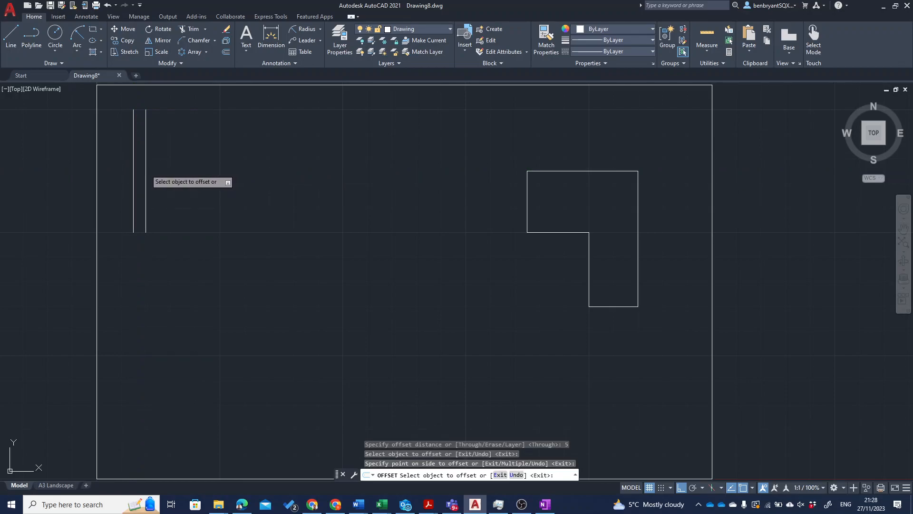
{"action": "left_click", "coordinate": [146, 169]}
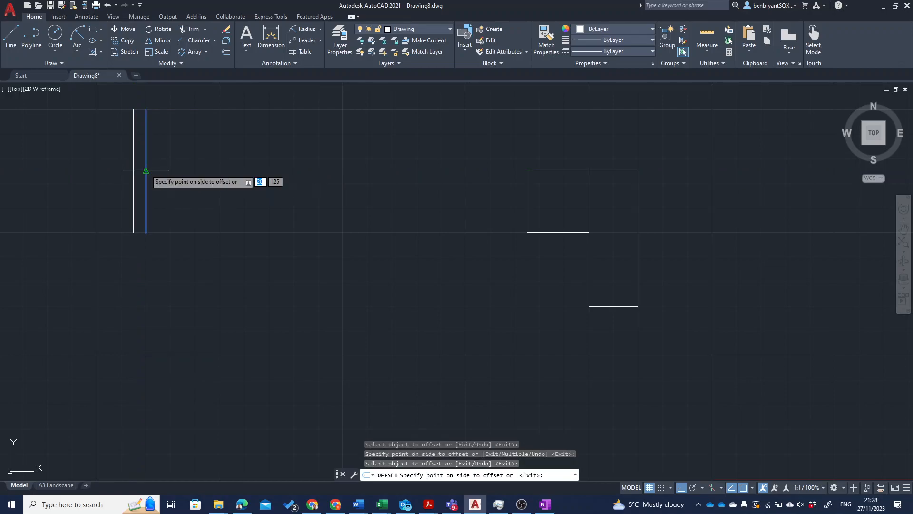
{"action": "left_click", "coordinate": [193, 154]}
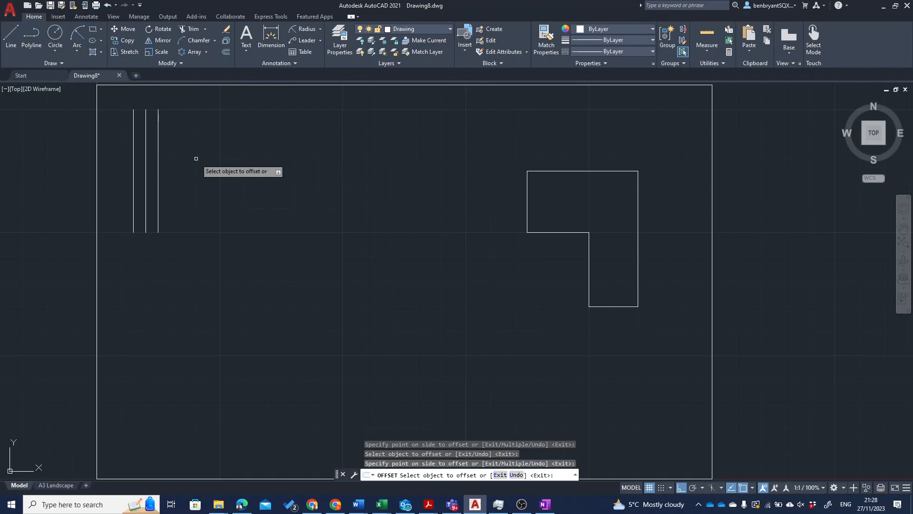
{"action": "left_click", "coordinate": [158, 169]}
{"action": "left_click", "coordinate": [184, 166]}
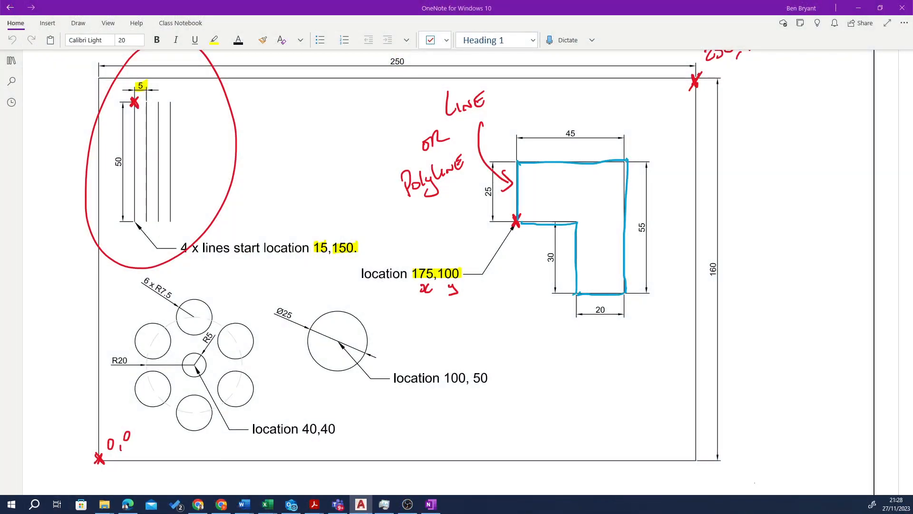
- In OneNote, annotate the circled lines with an arrow and the red notes "offset." and "ARRAY.", and end the Offset command back in AutoCAD
{"action": "left_click_drag", "start_coordinate": [241, 104], "coordinate": [237, 120]}
{"action": "mouse_move", "coordinate": [235, 117]}
{"action": "left_mouse_down"}
{"action": "mouse_move", "coordinate": [275, 98]}
{"action": "mouse_move", "coordinate": [267, 122]}
{"action": "mouse_move", "coordinate": [284, 122]}
{"action": "left_mouse_up"}
{"action": "mouse_move", "coordinate": [284, 129]}
{"action": "left_mouse_down"}
{"action": "mouse_move", "coordinate": [289, 107]}
{"action": "mouse_move", "coordinate": [306, 114]}
{"action": "left_mouse_up"}
{"action": "left_click_drag", "start_coordinate": [310, 96], "coordinate": [313, 114]}
{"action": "left_click_drag", "start_coordinate": [306, 111], "coordinate": [318, 108]}
{"action": "left_click", "coordinate": [322, 110]}
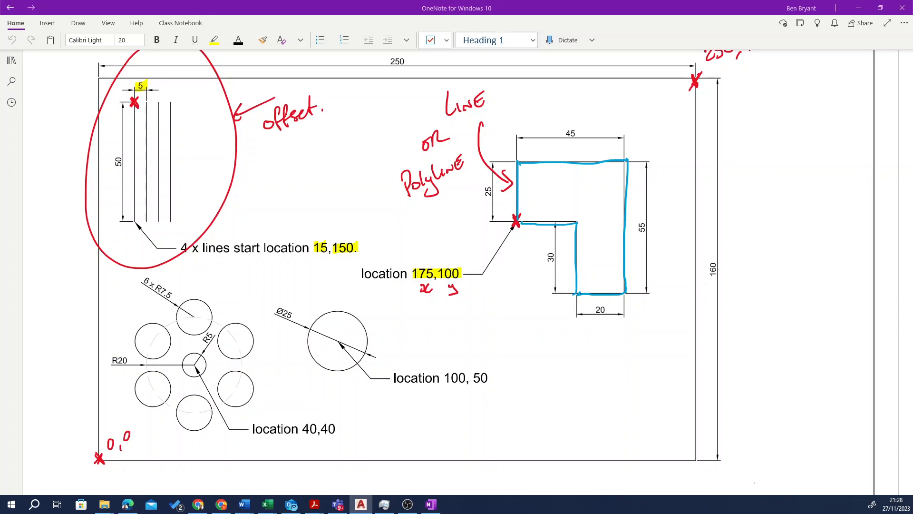
{"action": "left_click_drag", "start_coordinate": [254, 181], "coordinate": [271, 162]}
{"action": "left_click_drag", "start_coordinate": [273, 174], "coordinate": [289, 157]}
{"action": "left_click_drag", "start_coordinate": [290, 157], "coordinate": [297, 167]}
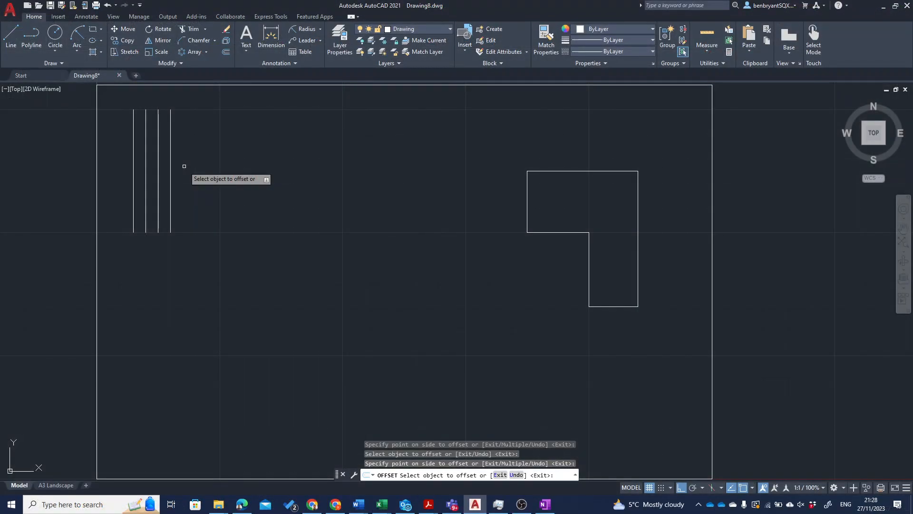
{"action": "key", "text": "Escape"}
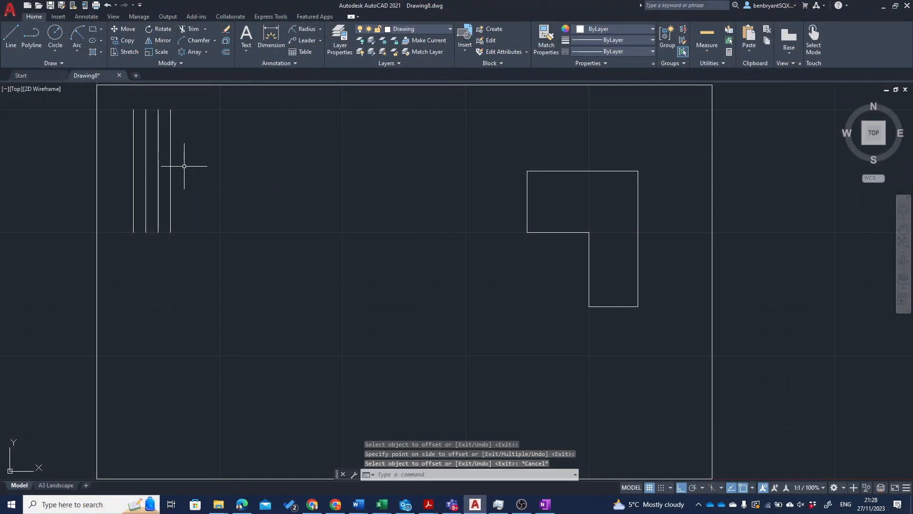
- Try a rectangular array of the leftmost vertical line with 4 columns and 3 rows, setting the row spacing to 5
{"action": "left_click", "coordinate": [205, 52]}
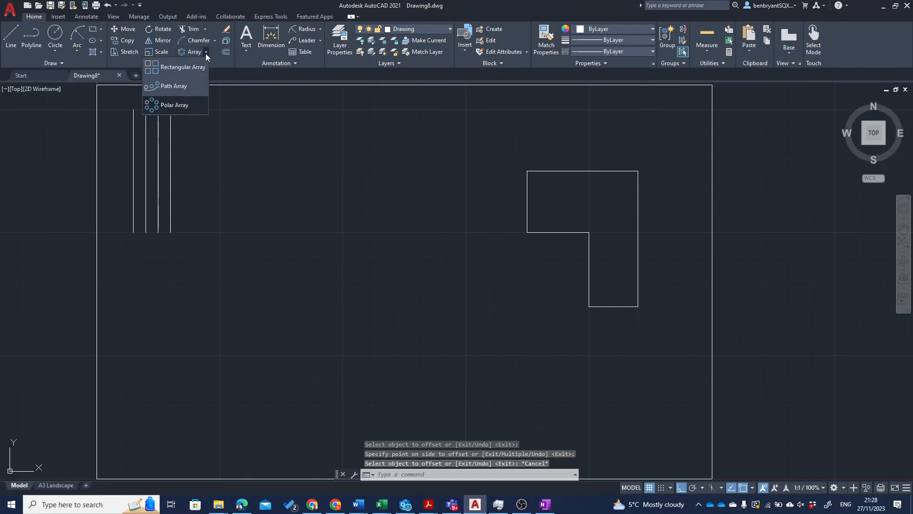
{"action": "left_click", "coordinate": [182, 69]}
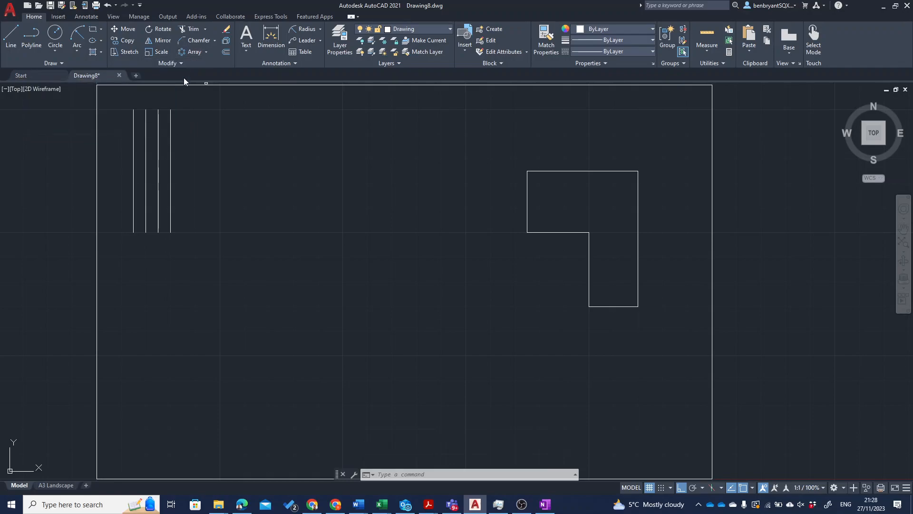
{"action": "left_click", "coordinate": [133, 197]}
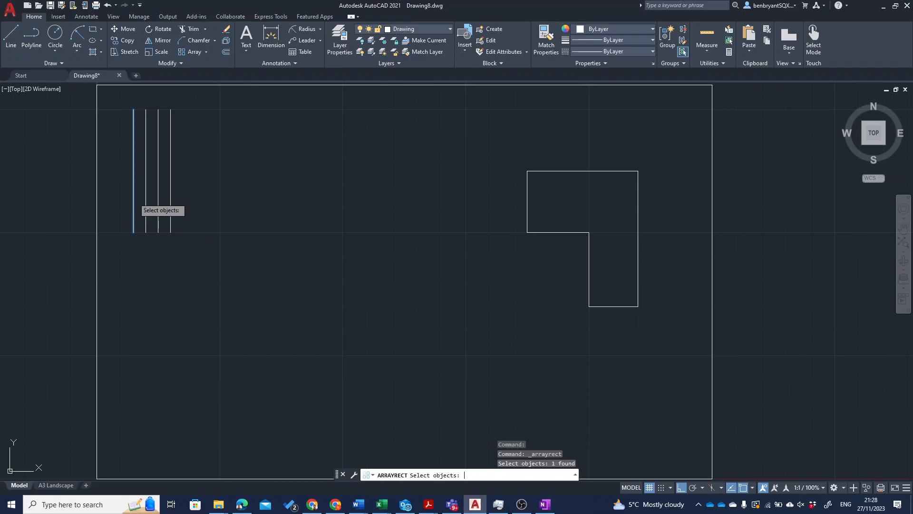
{"action": "key", "text": "Return"}
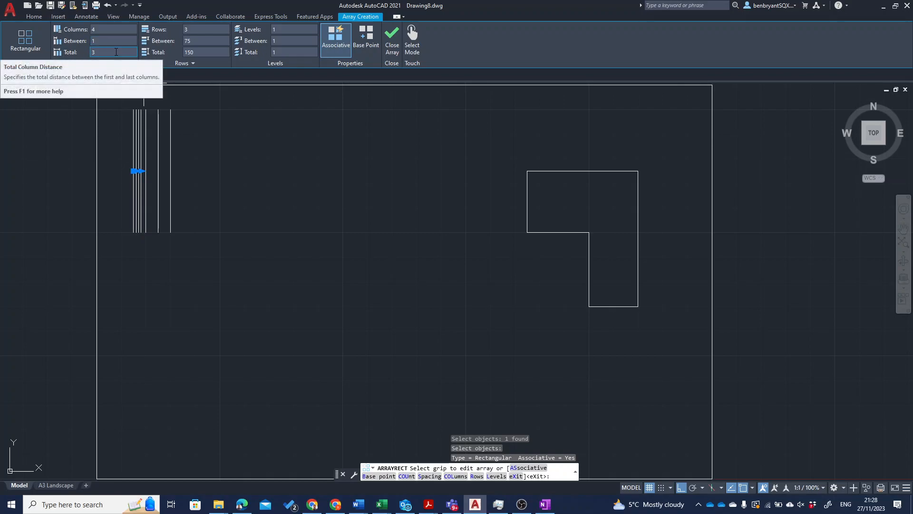
{"action": "left_click", "coordinate": [199, 41]}
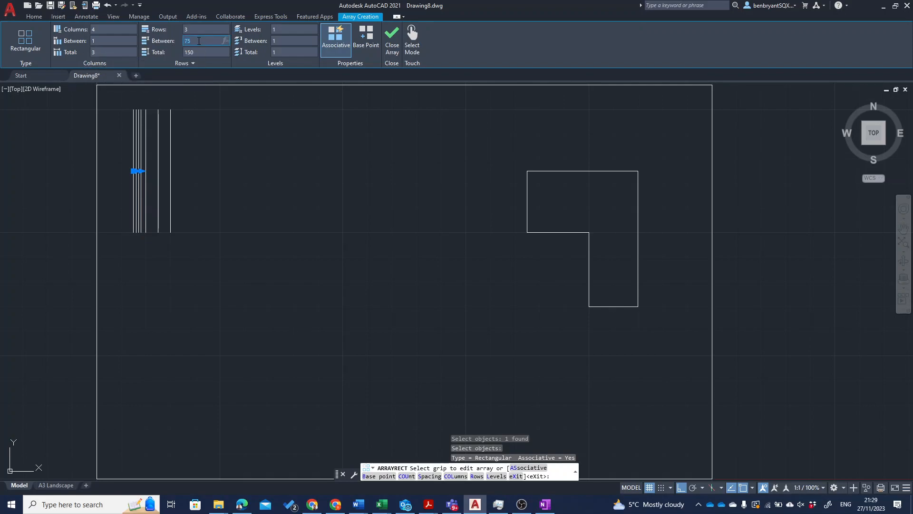
{"action": "type", "text": "5"}
{"action": "key", "text": "Return"}
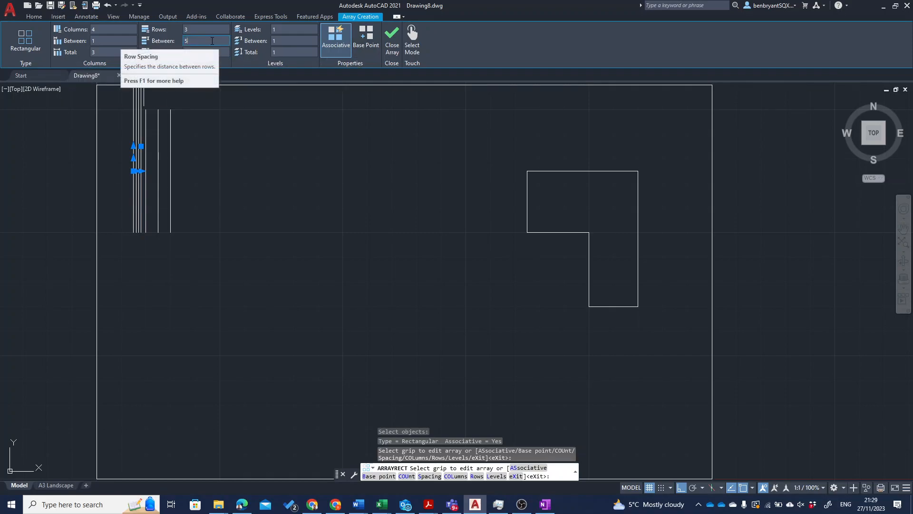
{"action": "key", "text": "Return"}
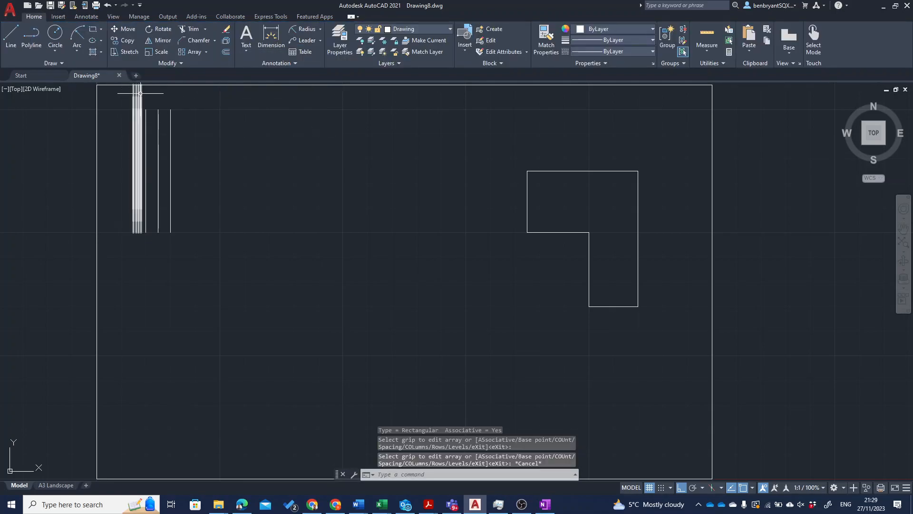
- Erase the trial line array, and undo both the erasure and the array to restore the original leftmost line
{"action": "left_click", "coordinate": [140, 94]}
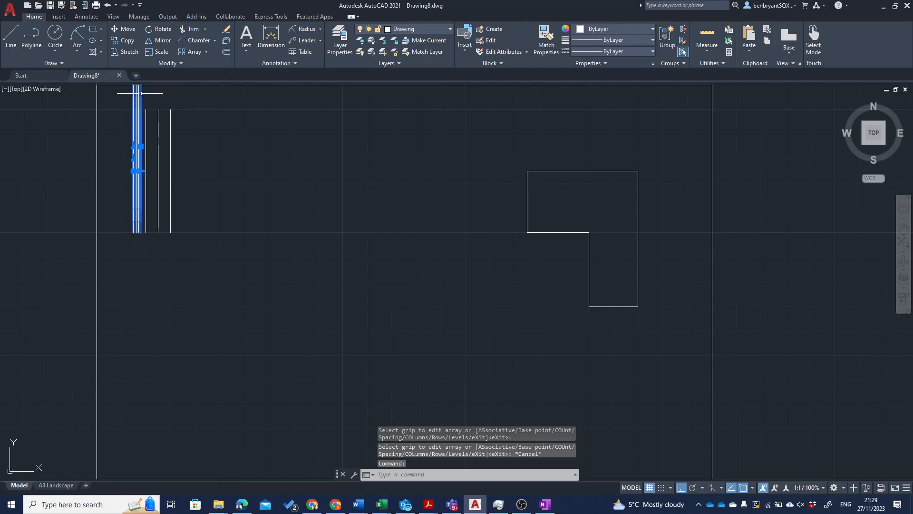
{"action": "key", "text": "Delete"}
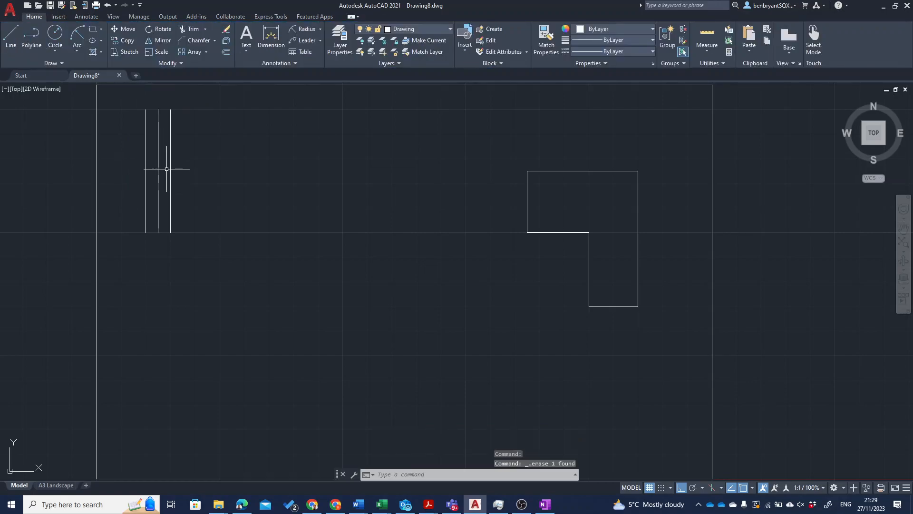
{"action": "key", "text": "ctrl+z"}
{"action": "key", "text": "ctrl+z"}
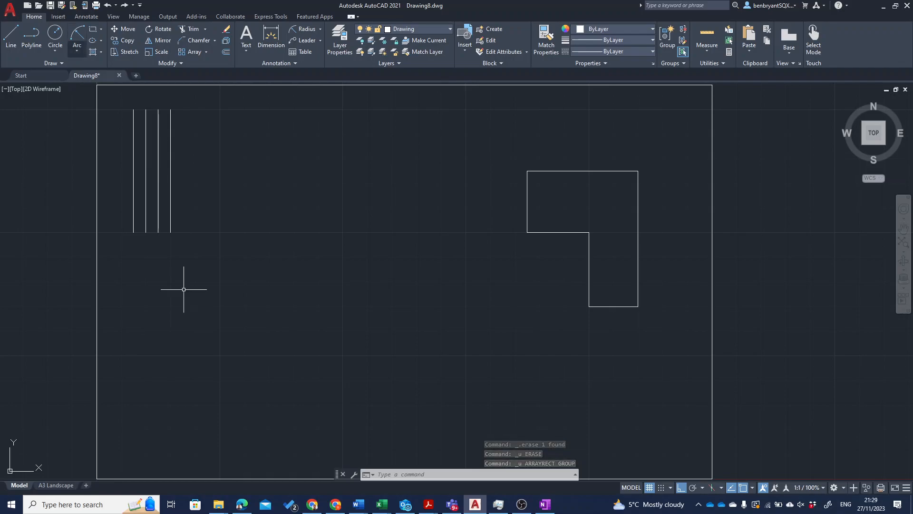
- Draw a vertical line 15 long directly below the leftmost line and move it about 12.5 straight down
{"action": "left_click", "coordinate": [18, 37]}
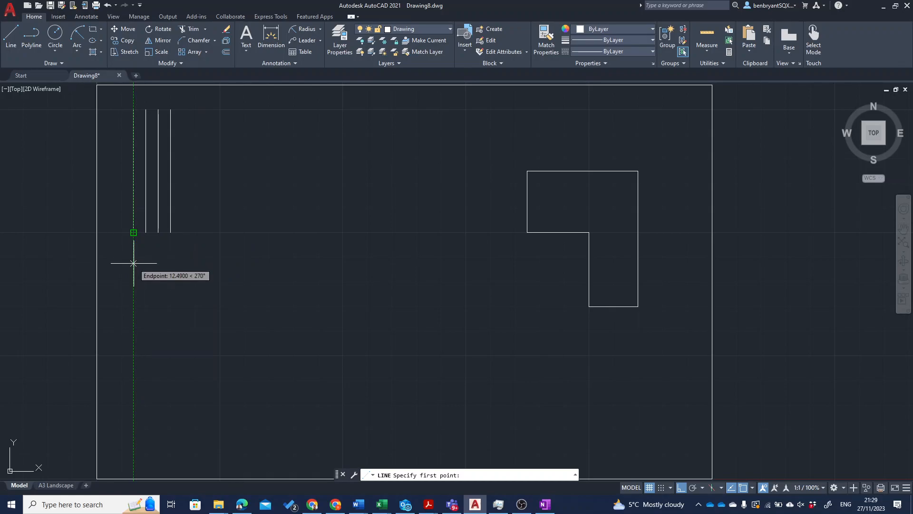
{"action": "type", "text": "15"}
{"action": "key", "text": "Return"}
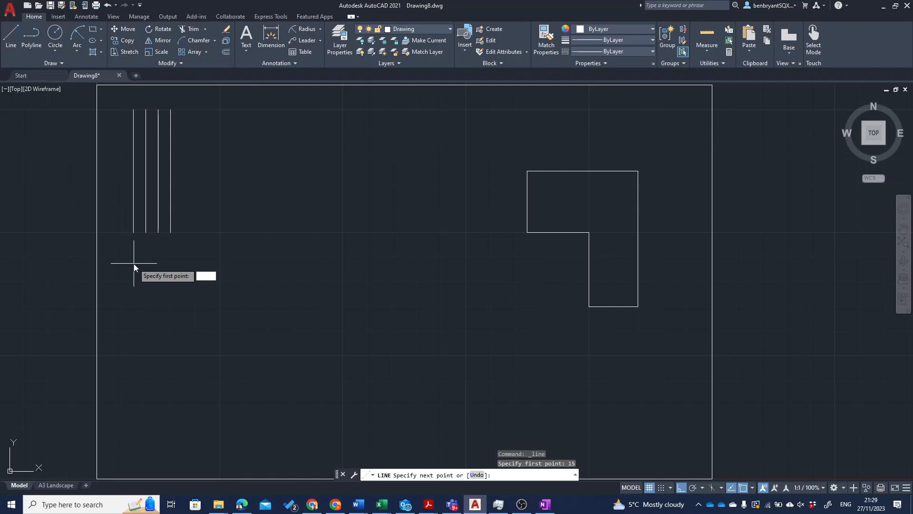
{"action": "type", "text": "15"}
{"action": "key", "text": "Return"}
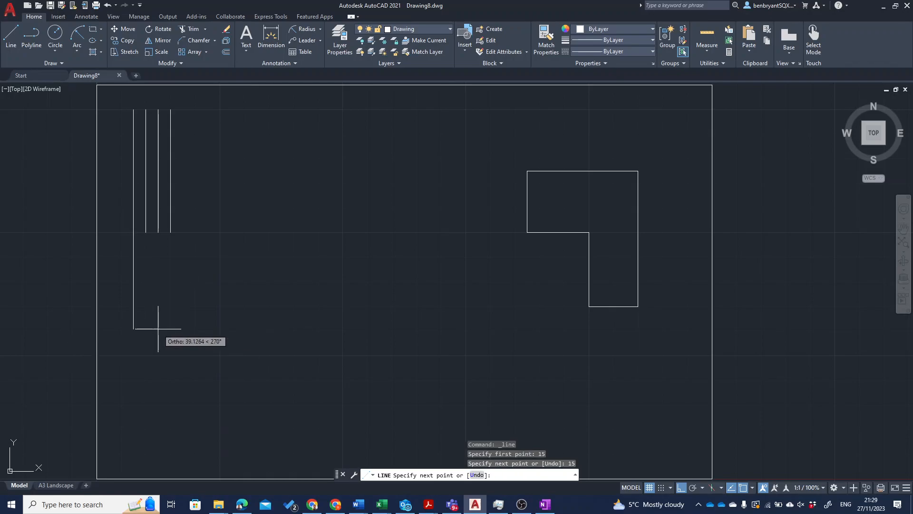
{"action": "key", "text": "Escape"}
{"action": "left_click", "coordinate": [133, 255]}
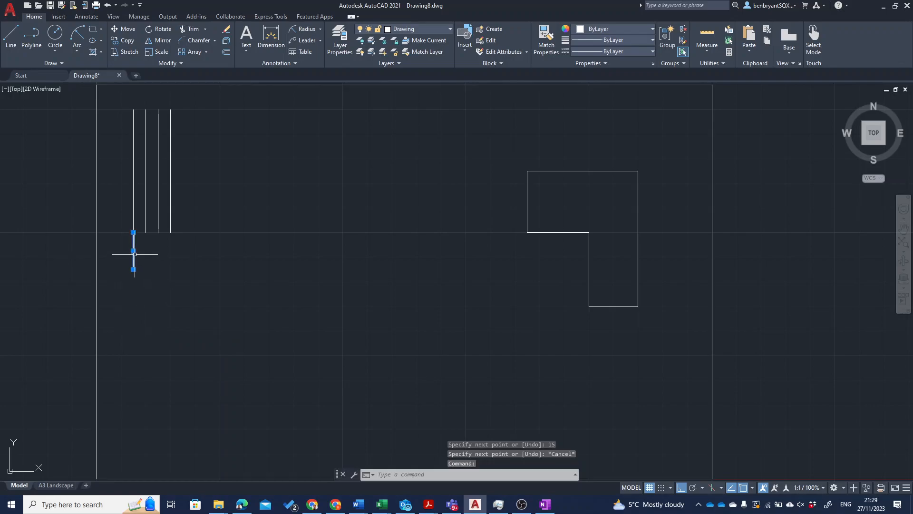
{"action": "left_click", "coordinate": [133, 251]}
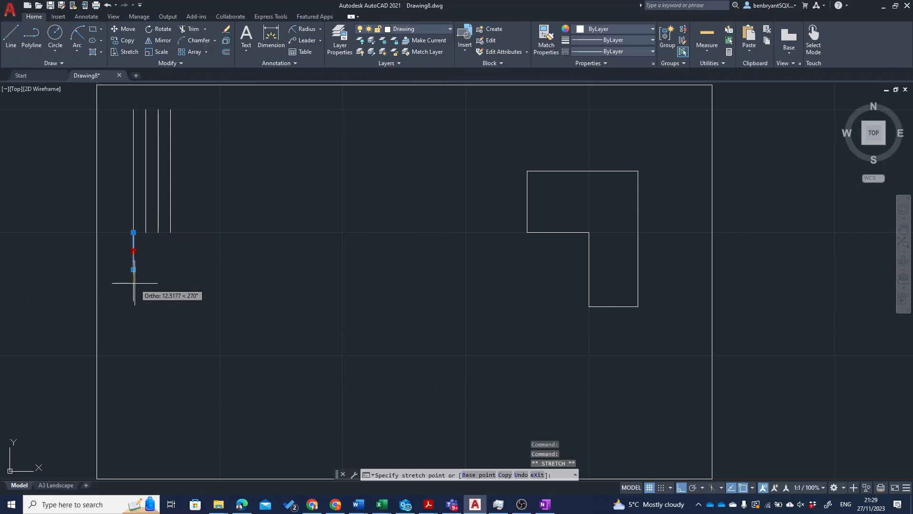
{"action": "left_click", "coordinate": [133, 283]}
{"action": "key", "text": "Escape"}
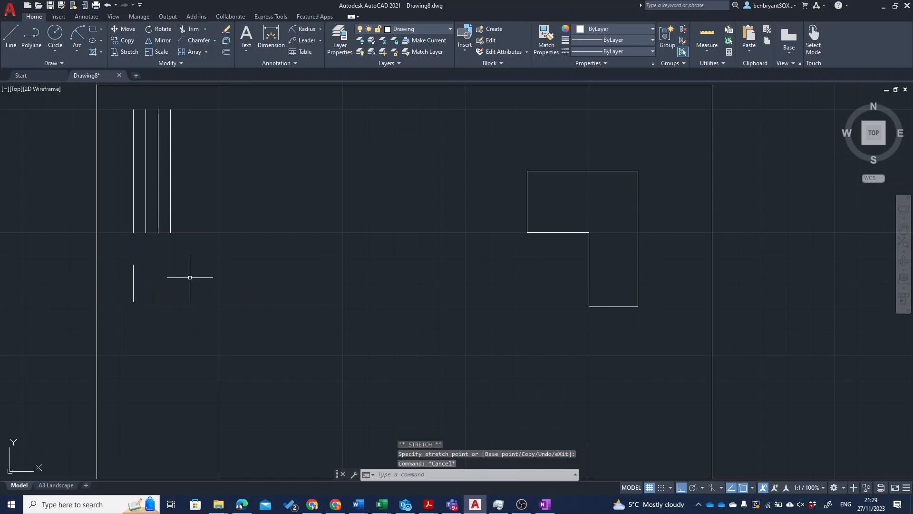
- Create a rectangular array of the short line with 1 row and 4 columns spaced 5 apart, and erase the finished array
{"action": "left_click", "coordinate": [134, 278]}
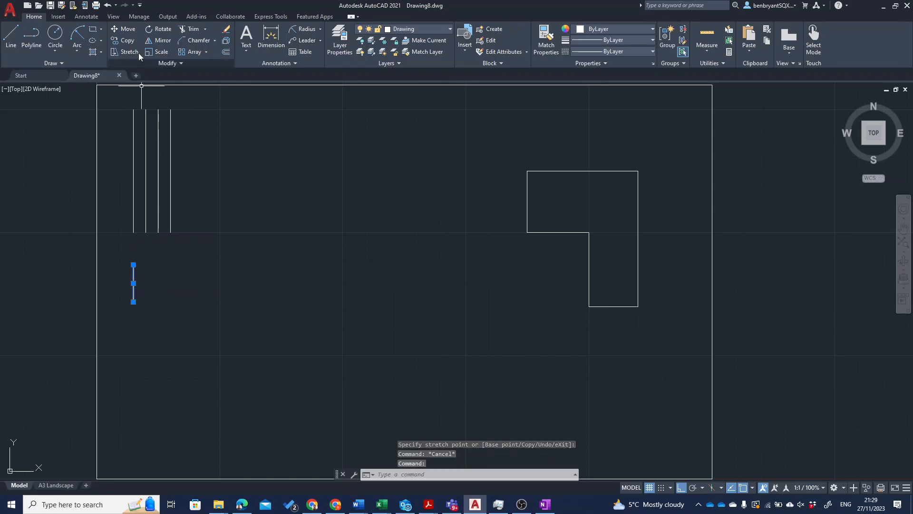
{"action": "left_click", "coordinate": [183, 50]}
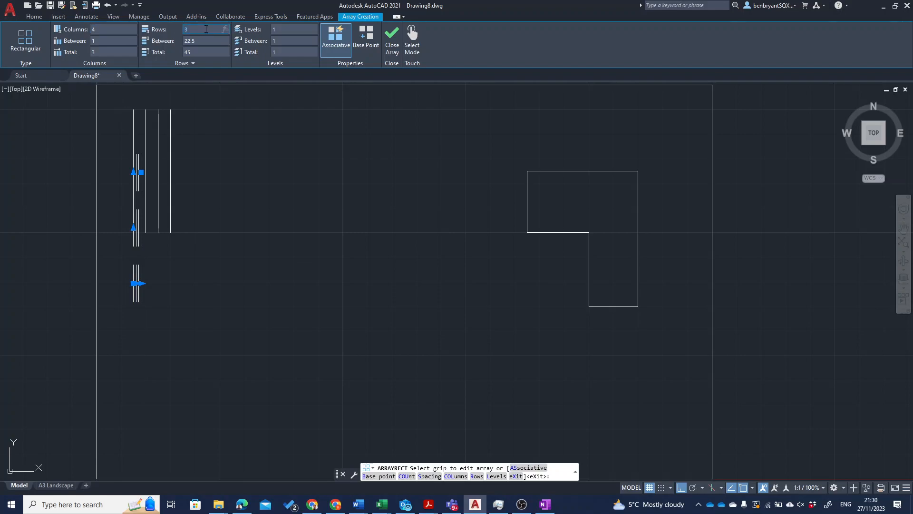
{"action": "type", "text": "1"}
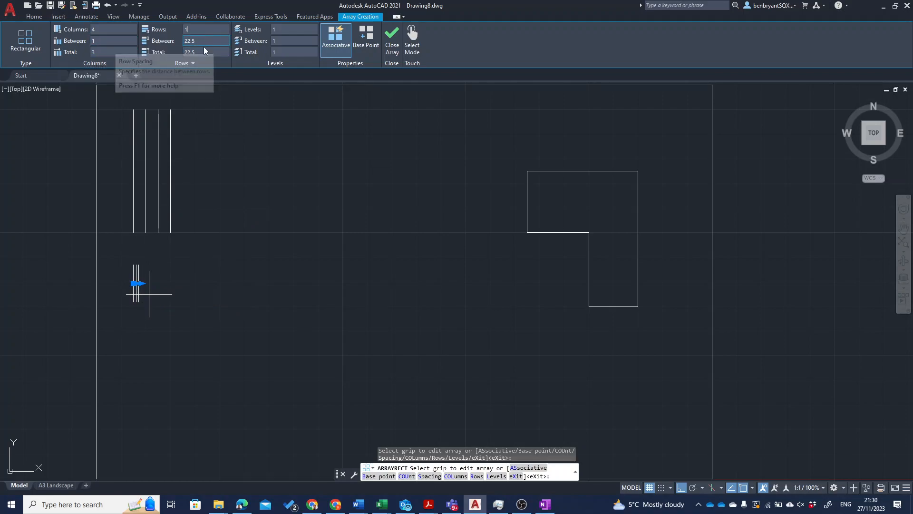
{"action": "left_click", "coordinate": [104, 40]}
{"action": "type", "text": "5"}
{"action": "key", "text": "Return"}
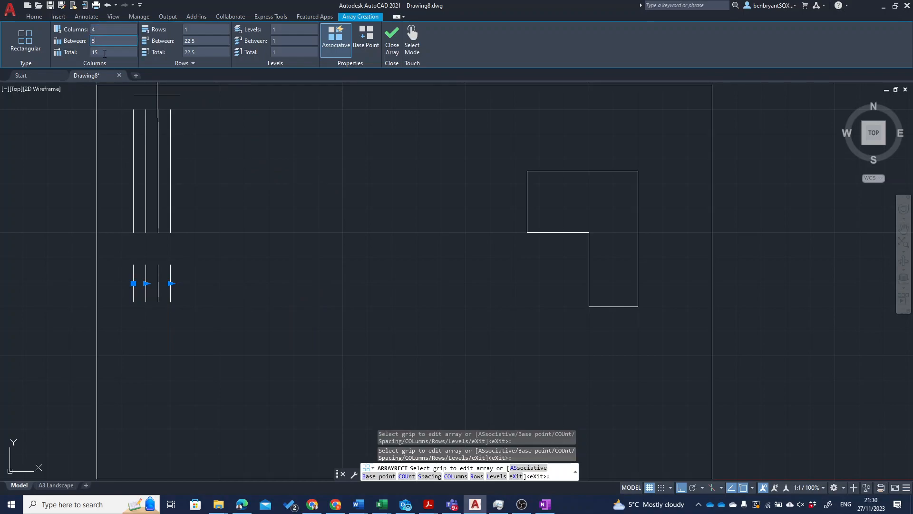
{"action": "left_click", "coordinate": [388, 43]}
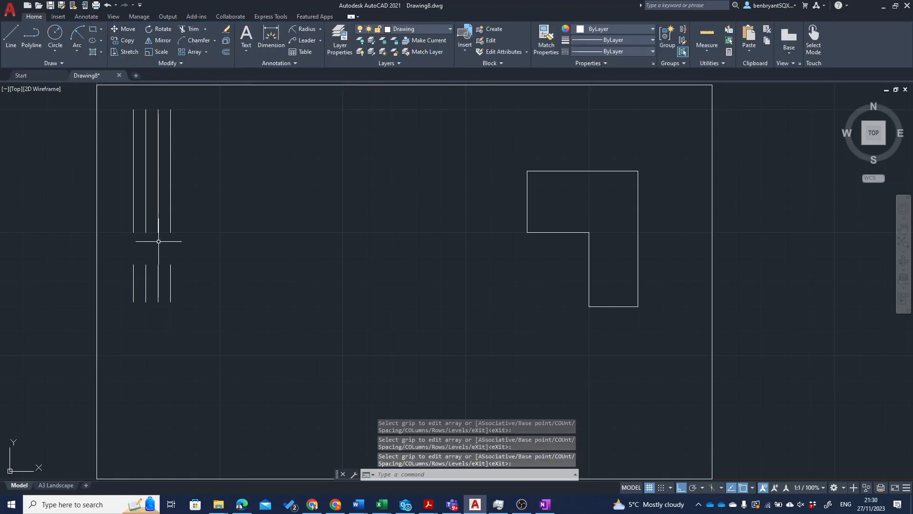
{"action": "left_click", "coordinate": [145, 272]}
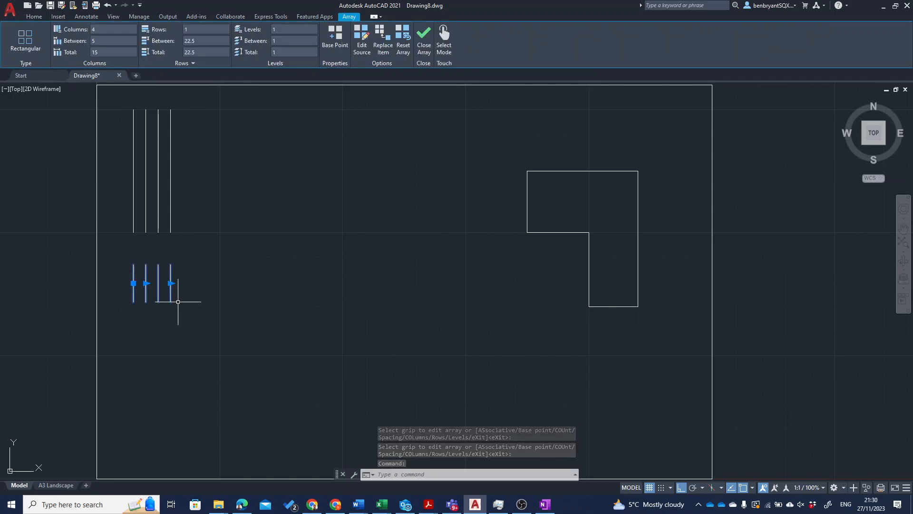
{"action": "key", "text": "Delete"}
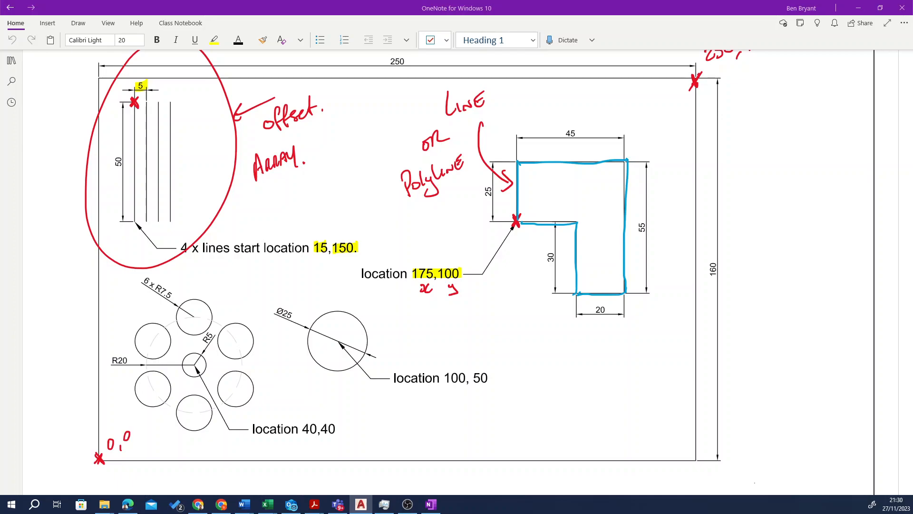
- Mark the 40,40 centre and R5 label on the OneNote reference, and draw a radius 5 circle at 40,40 in AutoCAD
{"action": "left_click_drag", "start_coordinate": [192, 358], "coordinate": [191, 370]}
{"action": "left_click_drag", "start_coordinate": [210, 329], "coordinate": [206, 346]}
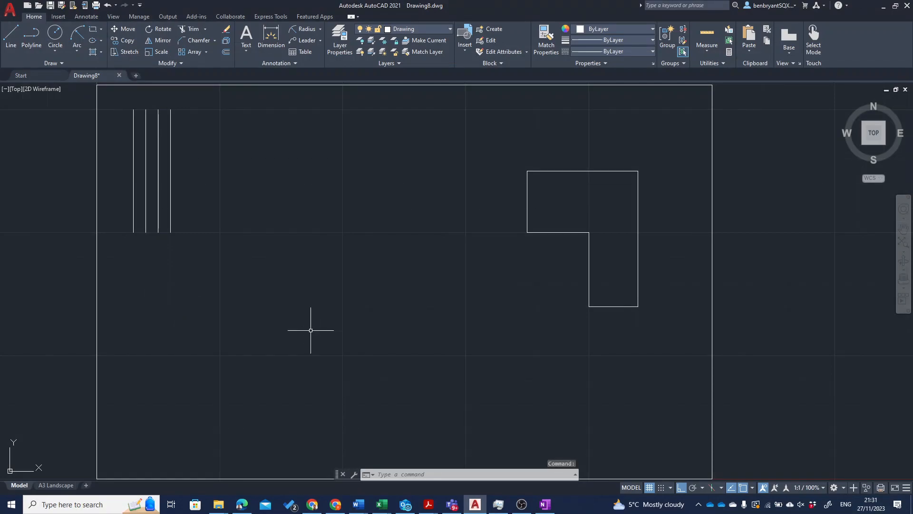
{"action": "type", "text": "ci"}
{"action": "key", "text": "Return"}
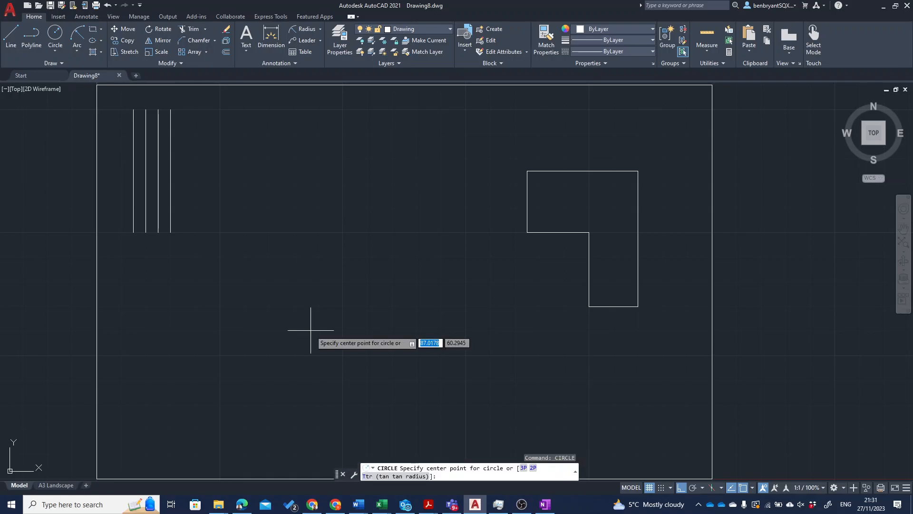
{"action": "type", "text": "40,40"}
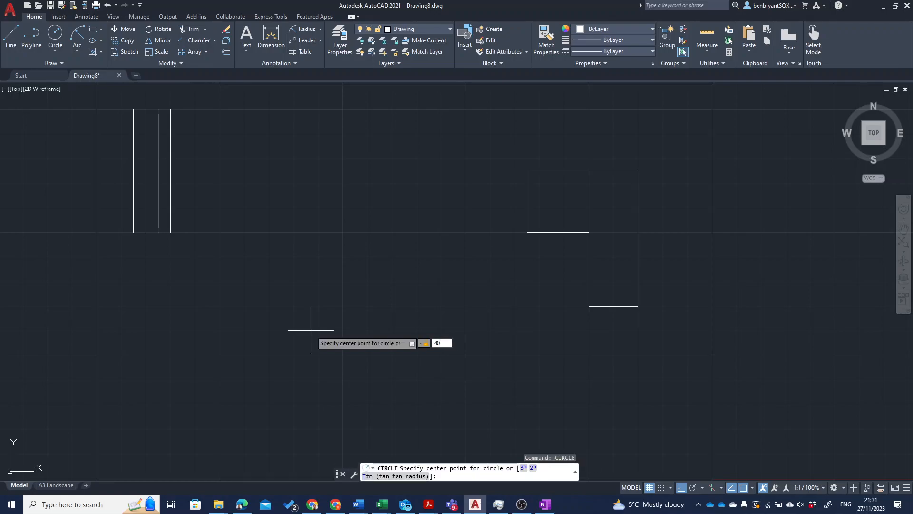
{"action": "key", "text": "Return"}
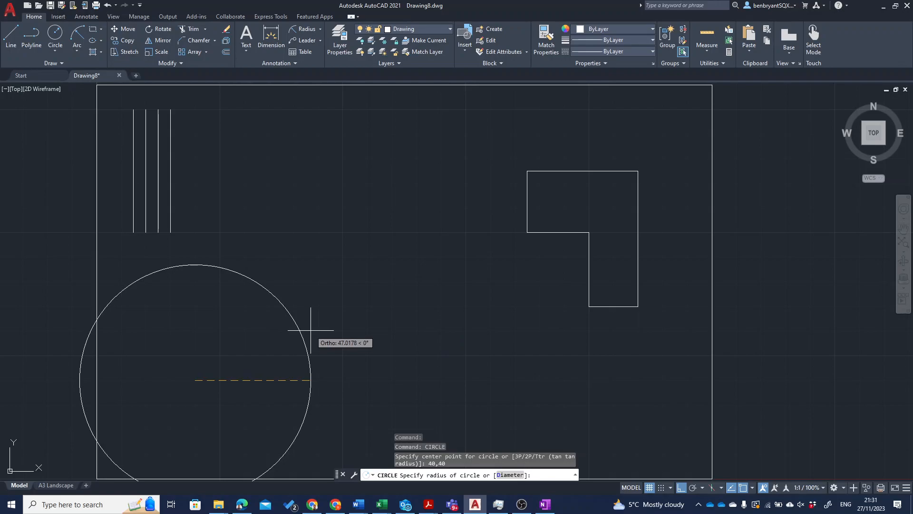
{"action": "type", "text": "5"}
{"action": "key", "text": "Return"}
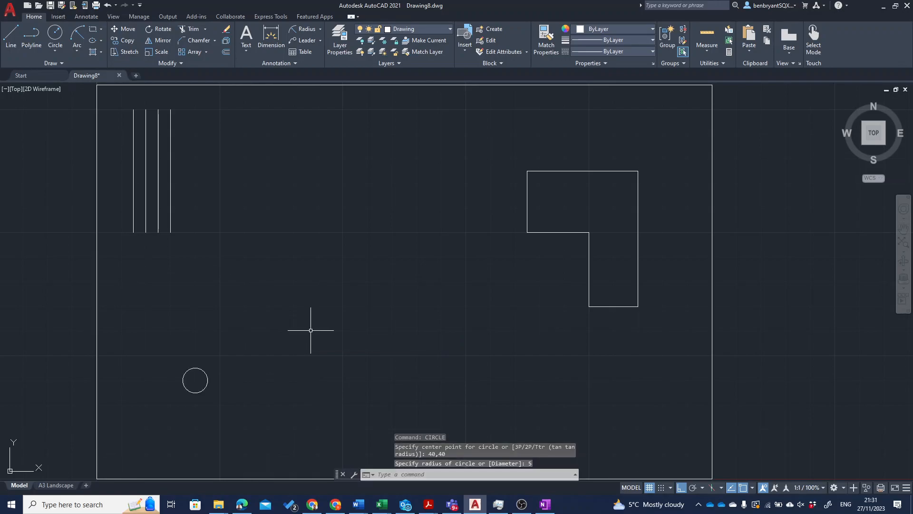
- Draw a concentric circle of radius 20 at 40,40, and trace the R20 circle in red on the OneNote reference
{"action": "key", "text": "Return"}
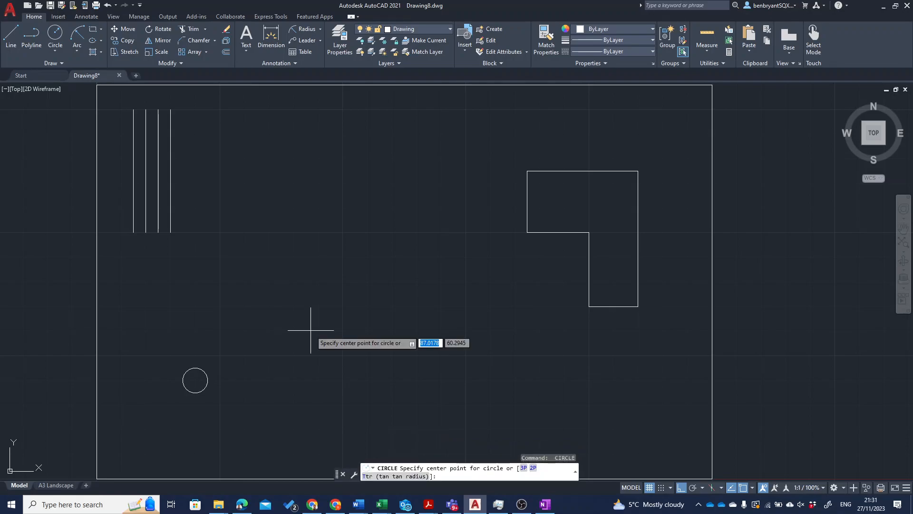
{"action": "type", "text": "40,40"}
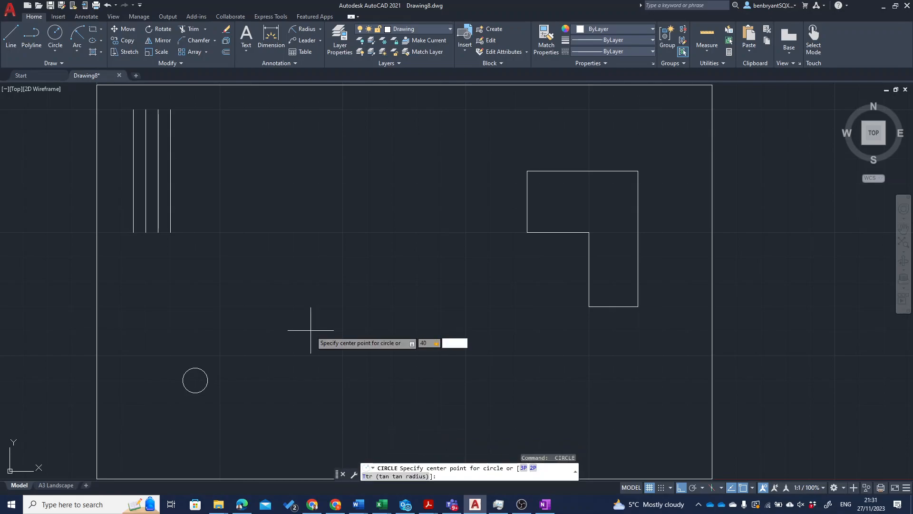
{"action": "key", "text": "Return"}
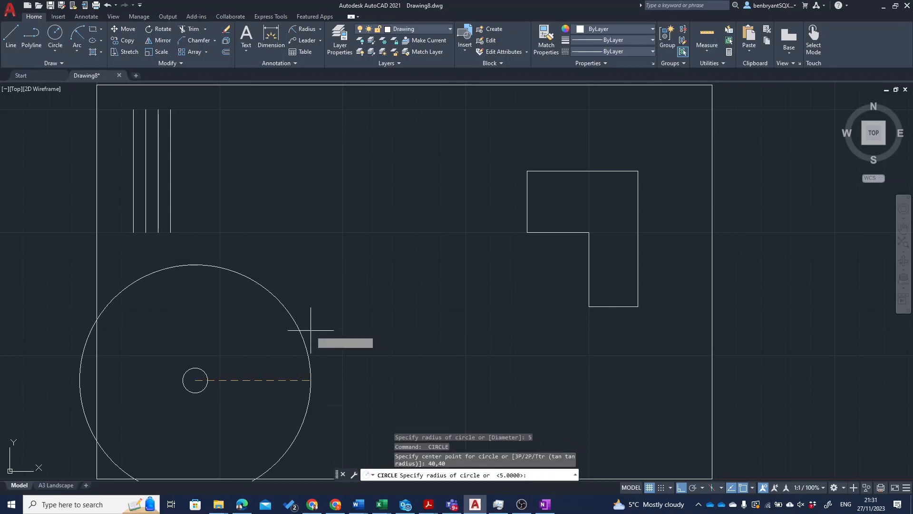
{"action": "type", "text": "20"}
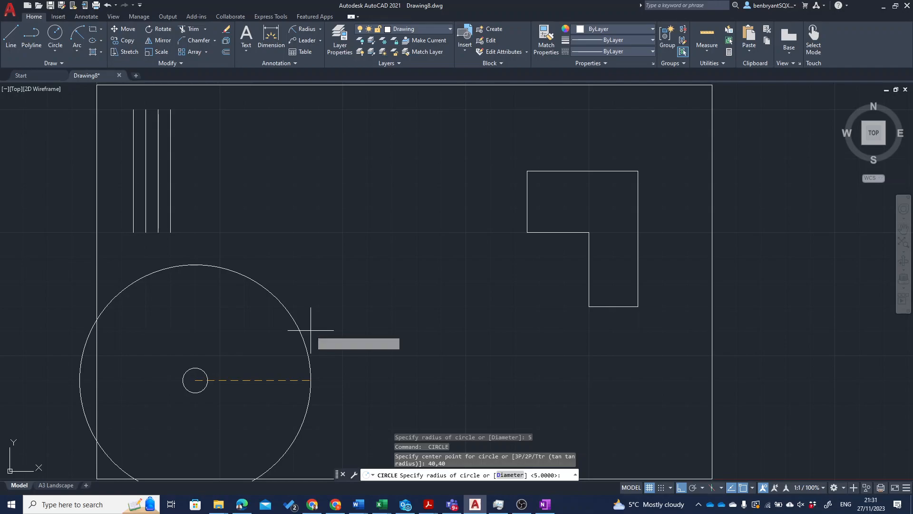
{"action": "key", "text": "Return"}
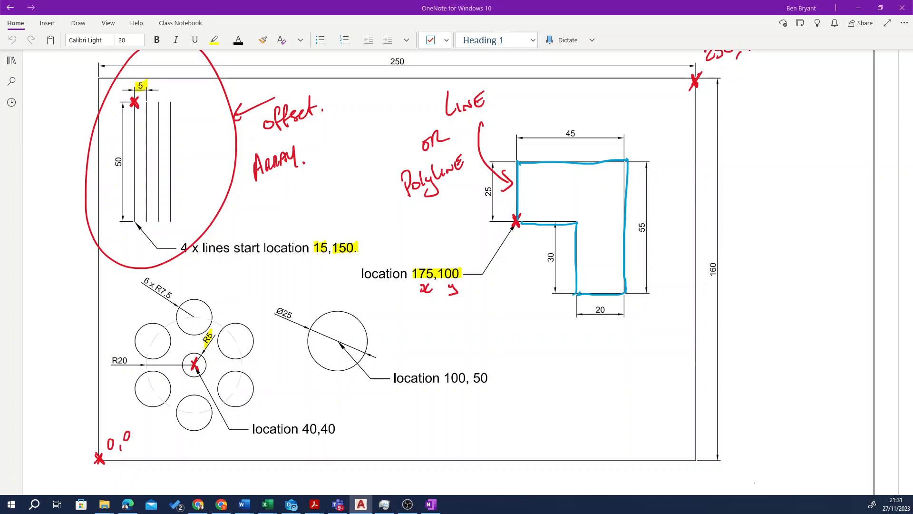
{"action": "left_click_drag", "start_coordinate": [192, 317], "coordinate": [196, 318]}
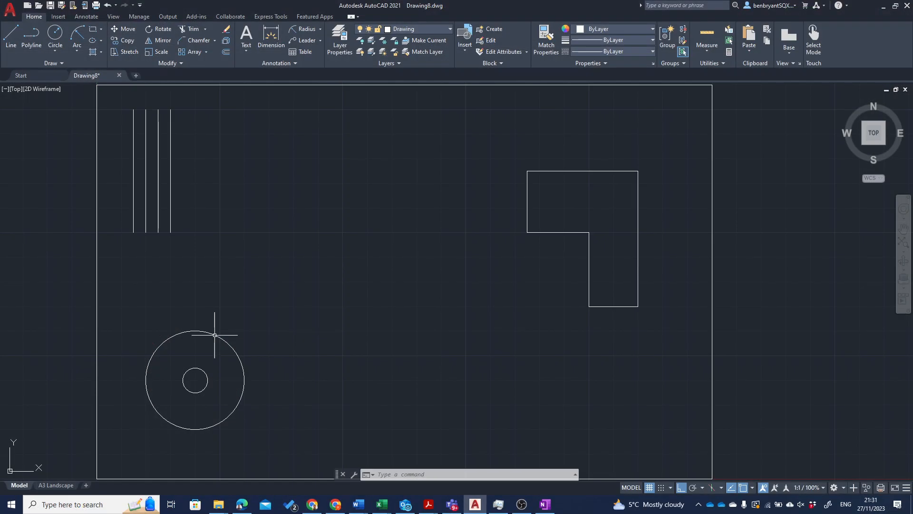
- Put the radius 20 circle in AutoCAD on the Construction layer
{"action": "left_click", "coordinate": [191, 331]}
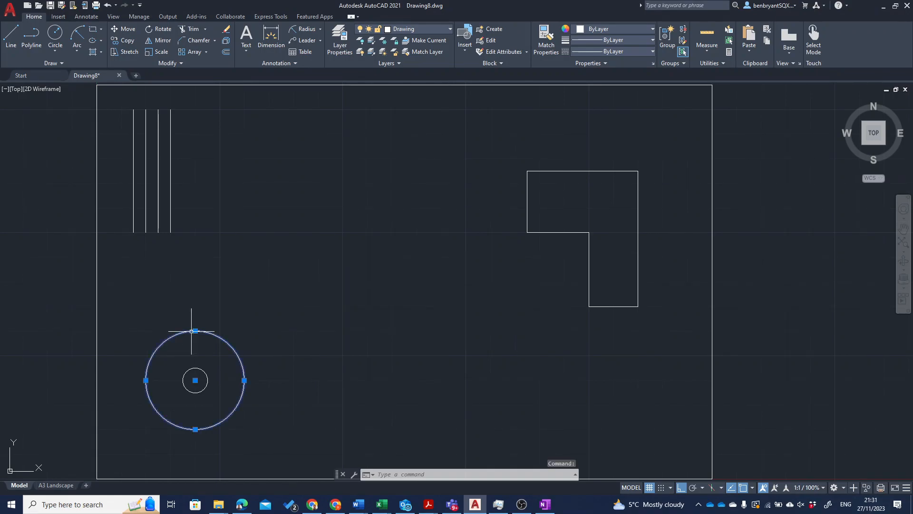
{"action": "left_click", "coordinate": [435, 29]}
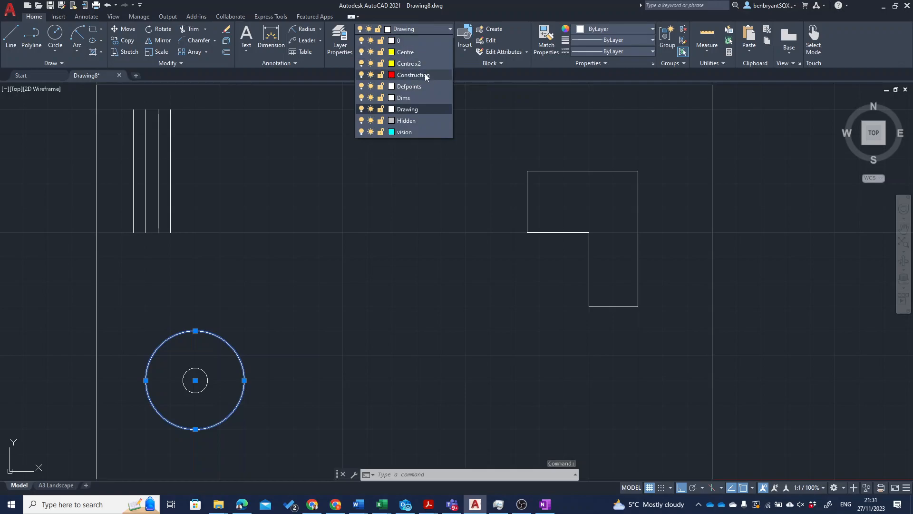
{"action": "left_click", "coordinate": [425, 76]}
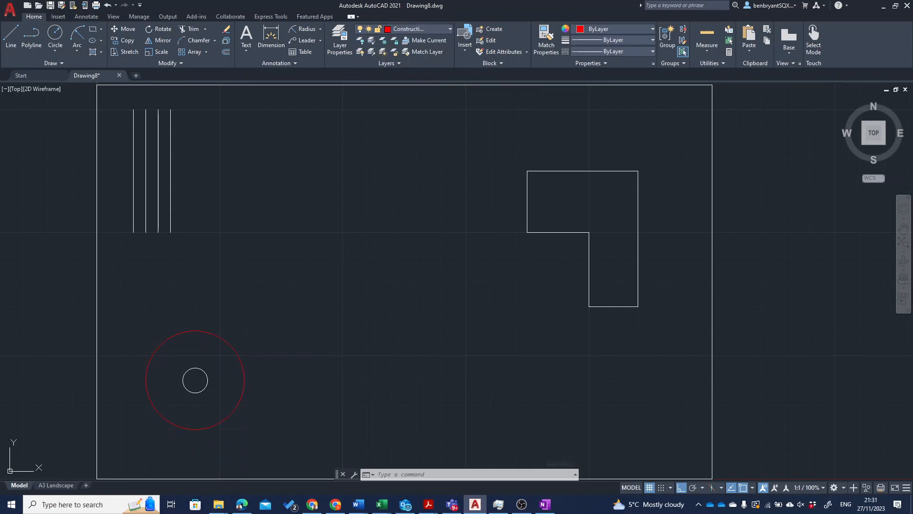
{"action": "key", "text": "Escape"}
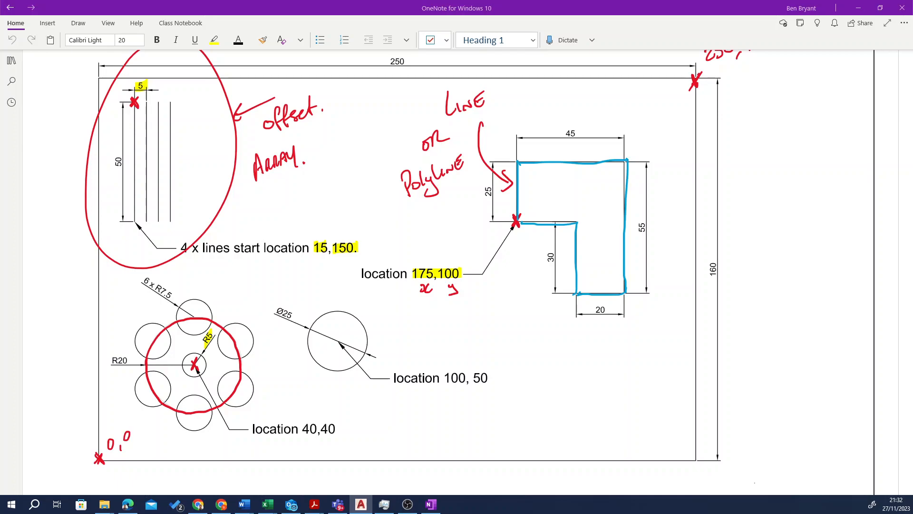
- Mark the top of the R20 circle on the OneNote reference, and check the Quadrant object snap setting in AutoCAD
{"action": "mouse_move", "coordinate": [177, 312]}
{"action": "left_mouse_down"}
{"action": "mouse_move", "coordinate": [182, 328]}
{"action": "mouse_move", "coordinate": [194, 324]}
{"action": "left_mouse_up"}
{"action": "left_click_drag", "start_coordinate": [189, 319], "coordinate": [200, 318]}
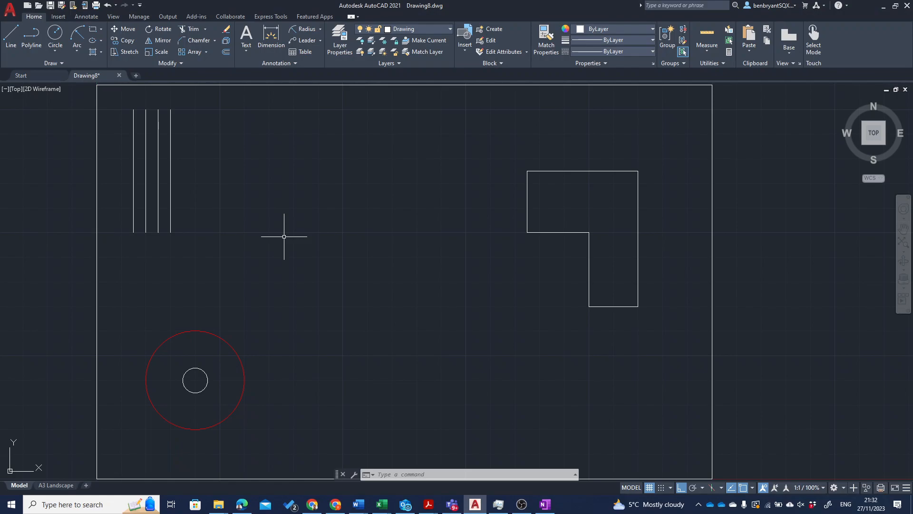
{"action": "left_click", "coordinate": [752, 488]}
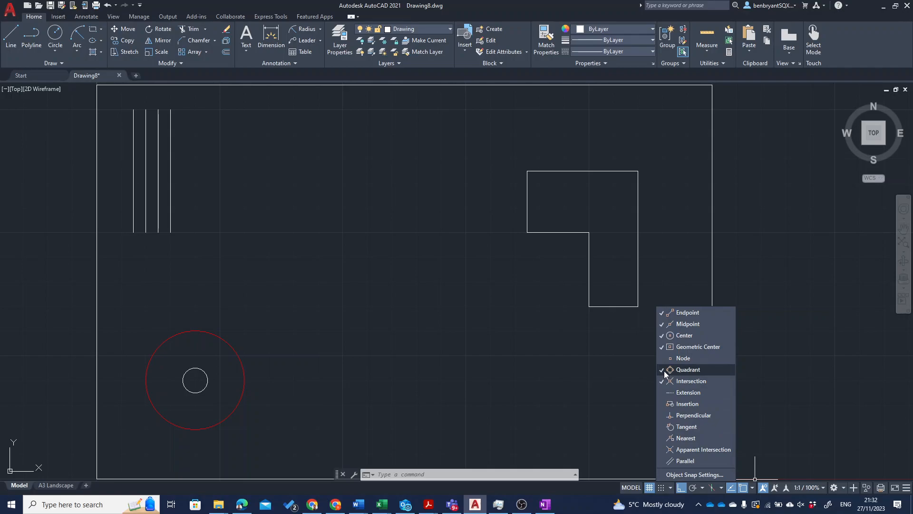
{"action": "left_click", "coordinate": [344, 286]}
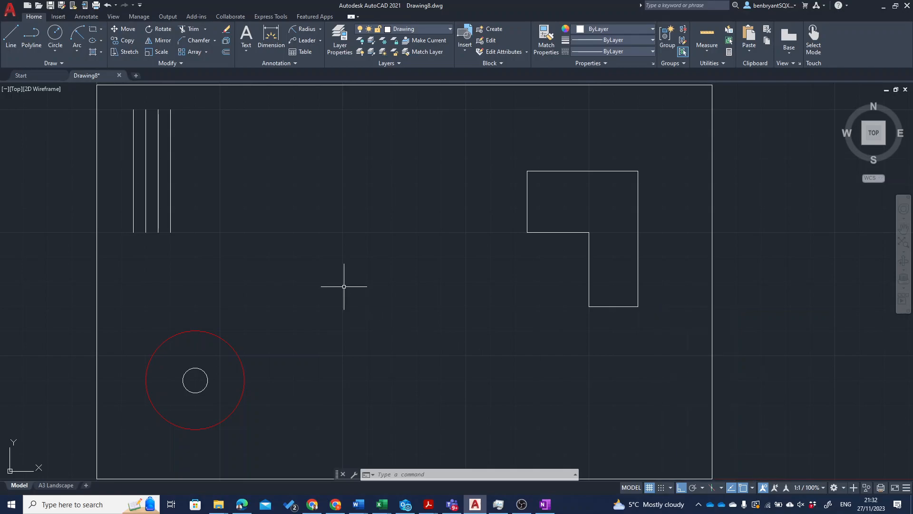
- Draw a circle of radius 7.5 centred on the top quadrant of the red construction circle
{"action": "type", "text": "pol"}
{"action": "key", "text": "Return"}
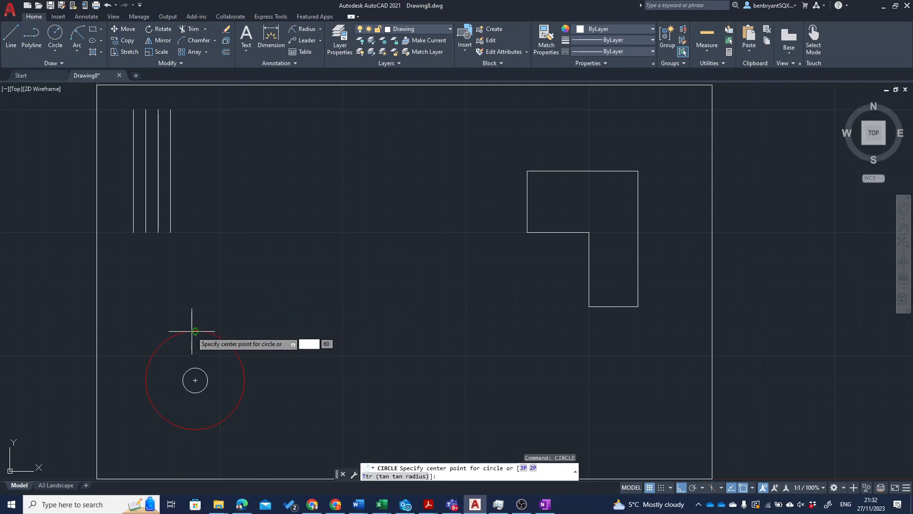
{"action": "left_click", "coordinate": [195, 330]}
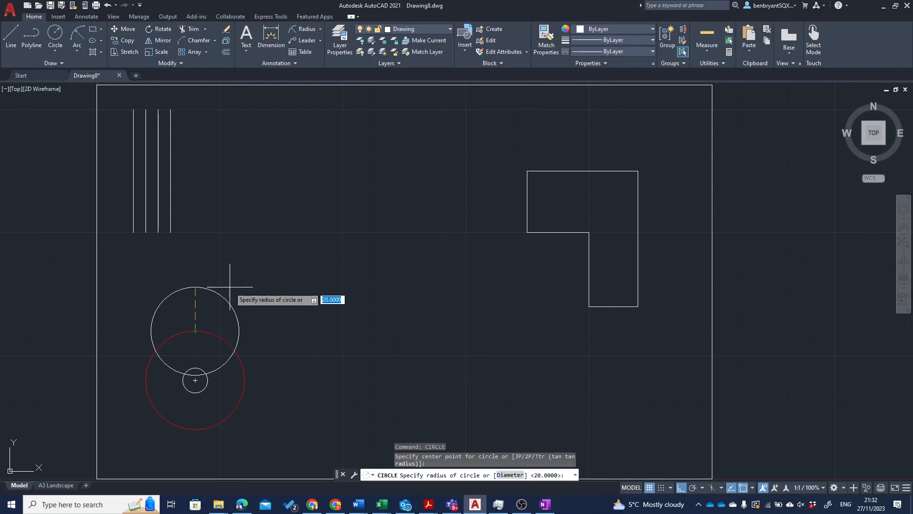
{"action": "type", "text": "7.5"}
{"action": "key", "text": "Return"}
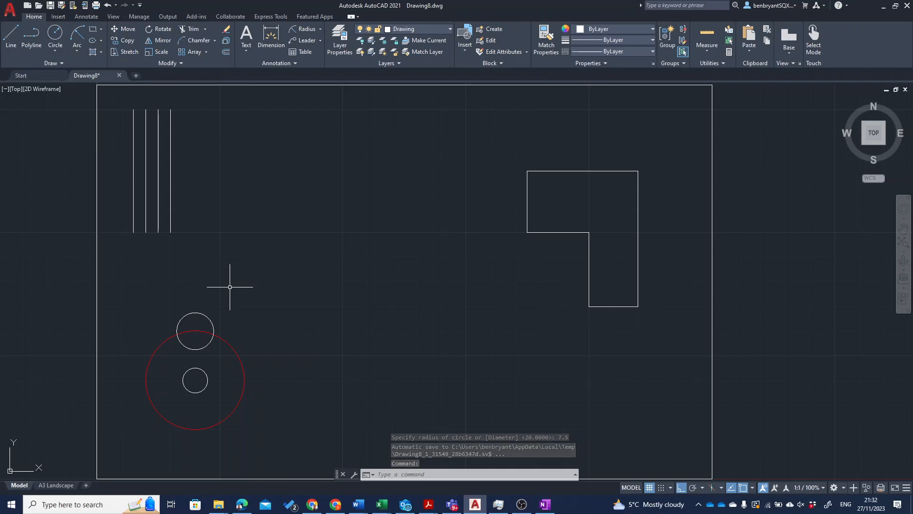
- Create a polar array of the radius 7.5 circle around the centre point 40,40
{"action": "left_click", "coordinate": [206, 52]}
{"action": "left_click", "coordinate": [188, 104]}
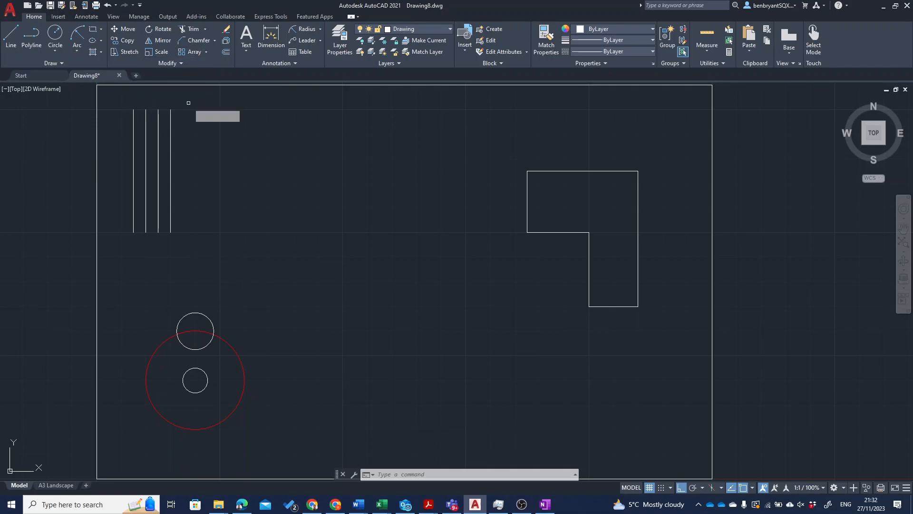
{"action": "left_click", "coordinate": [195, 313]}
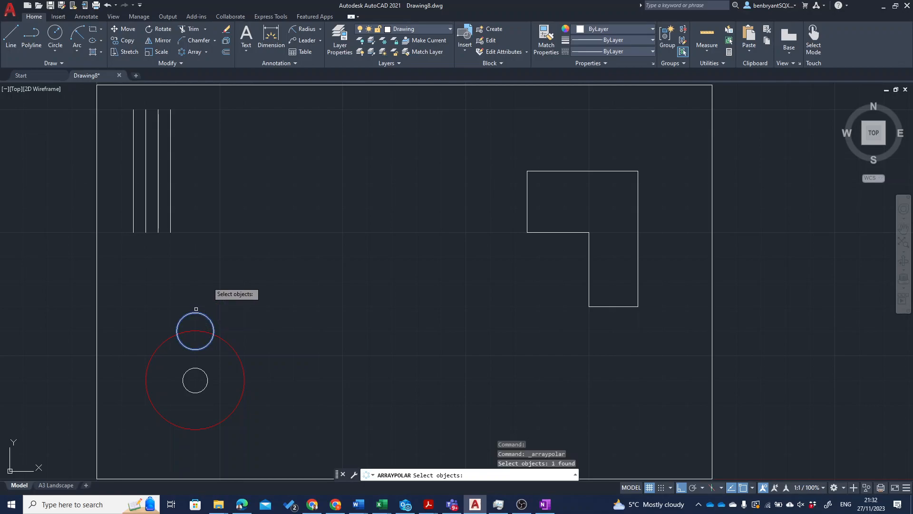
{"action": "key", "text": "Return"}
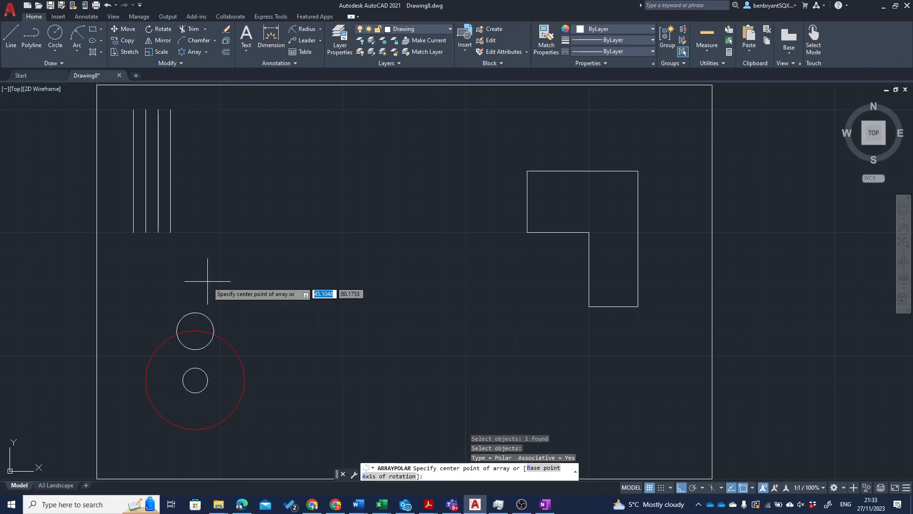
{"action": "type", "text": "40"}
{"action": "key", "text": "Tab"}
{"action": "type", "text": "40"}
{"action": "key", "text": "Return"}
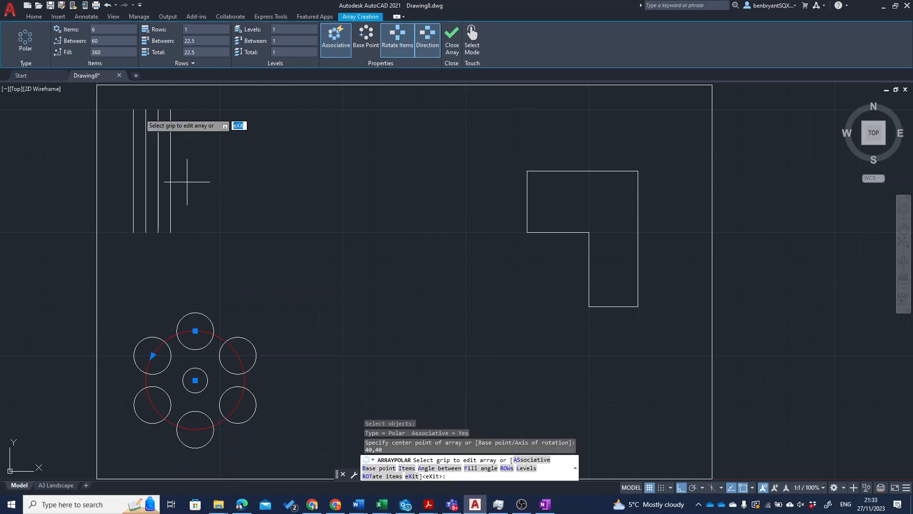
- Try the polar array with 4, 8 and 20 items
{"action": "left_click", "coordinate": [100, 32]}
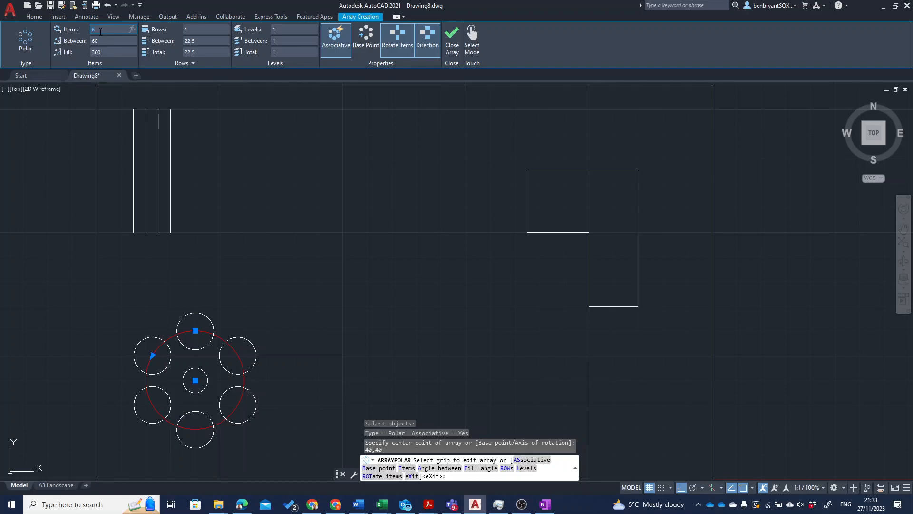
{"action": "key", "text": "Return"}
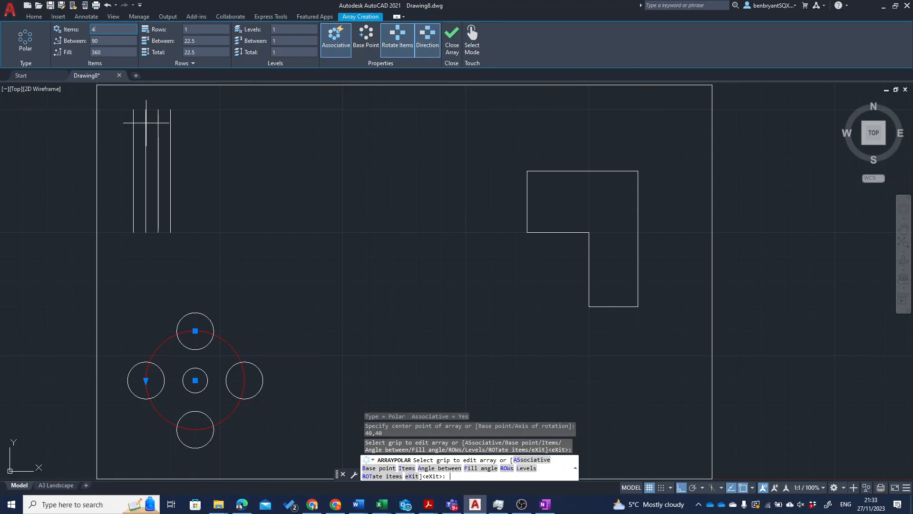
{"action": "double_click", "coordinate": [95, 31]}
{"action": "type", "text": "8"}
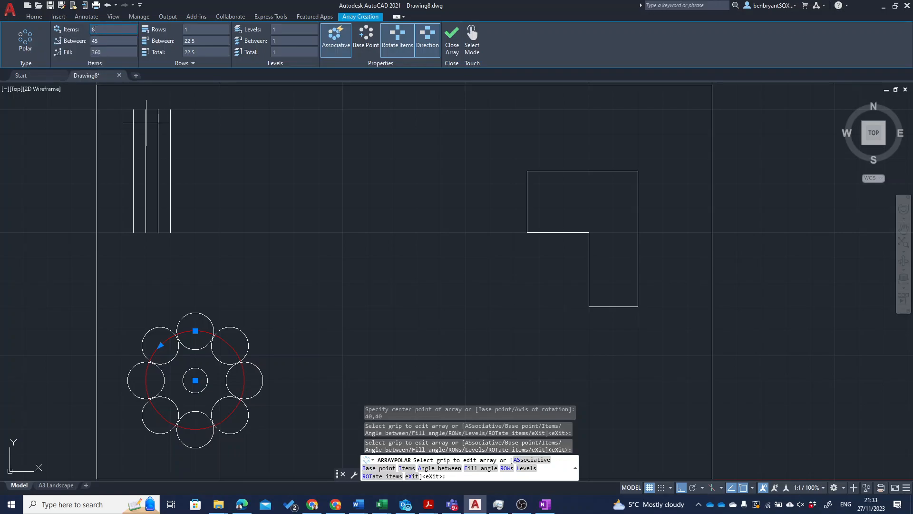
{"action": "left_click_drag", "start_coordinate": [98, 29], "coordinate": [90, 29]}
{"action": "type", "text": "20"}
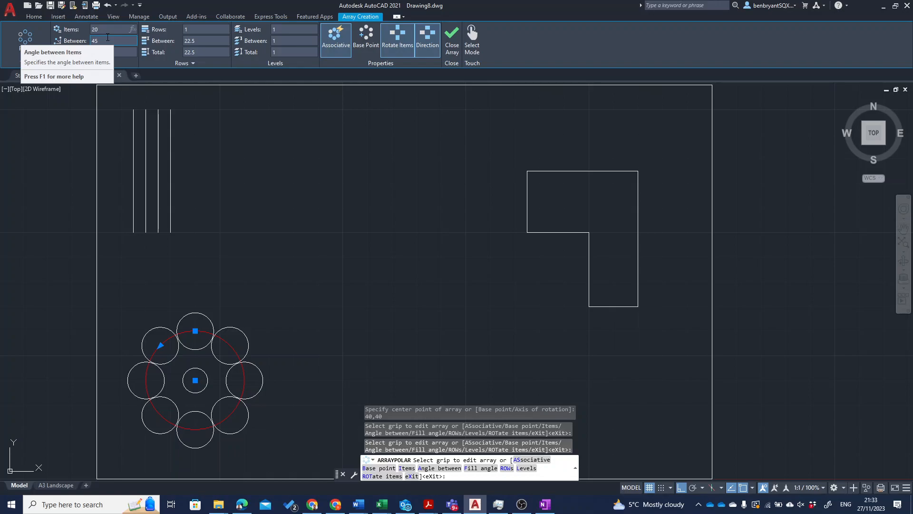
{"action": "key", "text": "Return"}
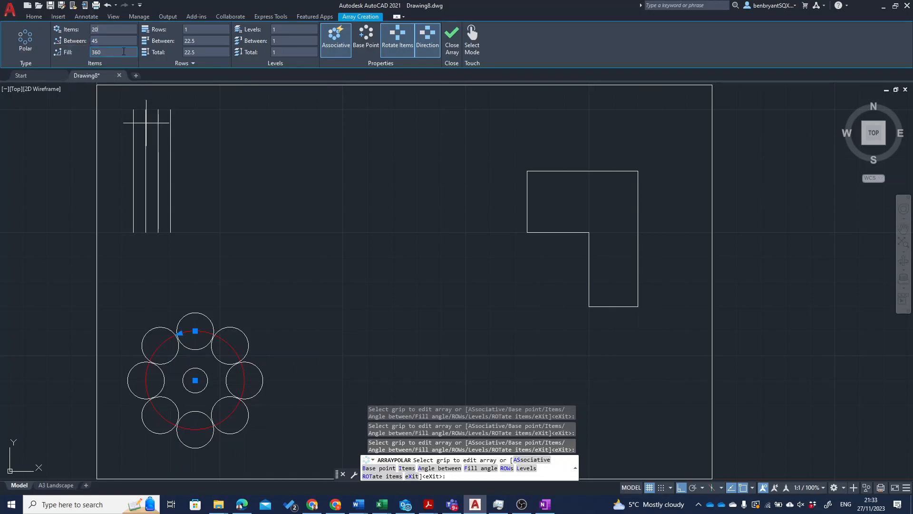
- Finish the polar array with 6 items, and reopen the finished array to review its settings
{"action": "left_click", "coordinate": [107, 29]}
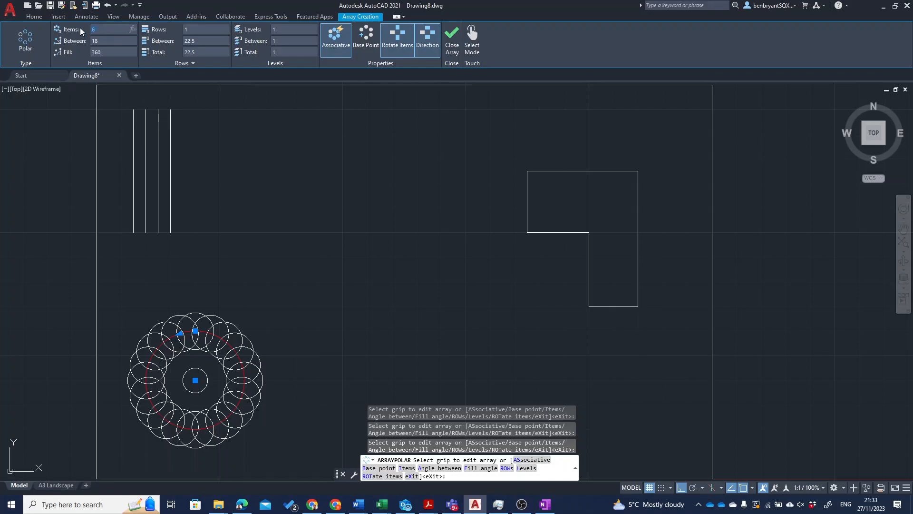
{"action": "left_click", "coordinate": [118, 51]}
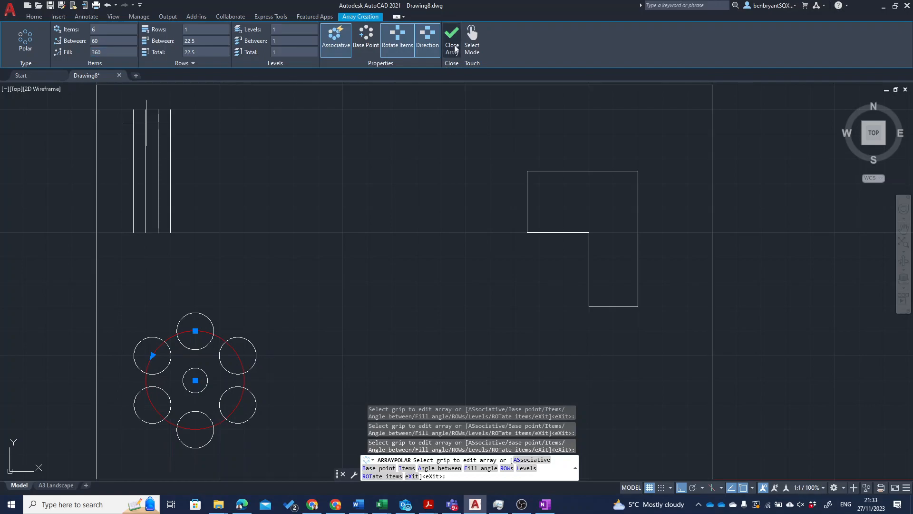
{"action": "left_click", "coordinate": [452, 45]}
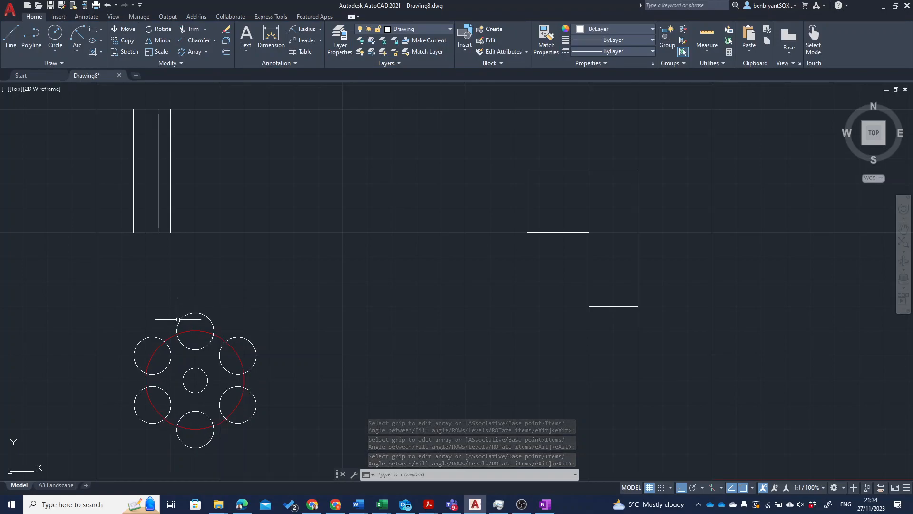
{"action": "left_click", "coordinate": [213, 324]}
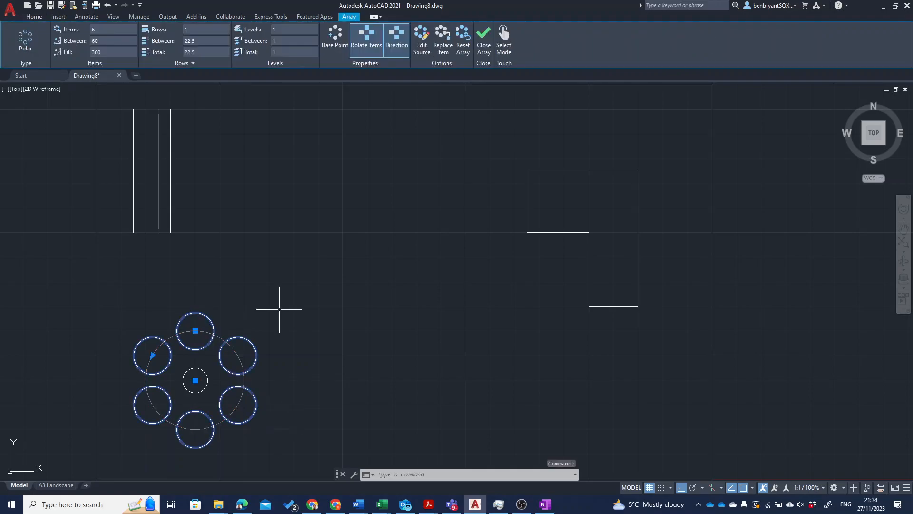
{"action": "left_click", "coordinate": [484, 39]}
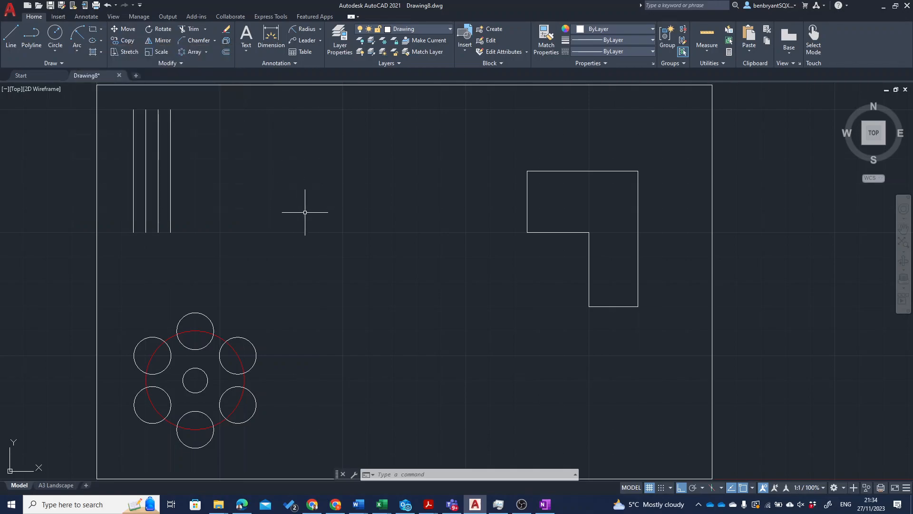
- Switch to the OneNote exercise sheet, ring the Ø25 circle and its callouts in red, and highlight its location 100, 50
{"action": "left_click", "coordinate": [311, 226]}
{"action": "key", "text": "Escape"}
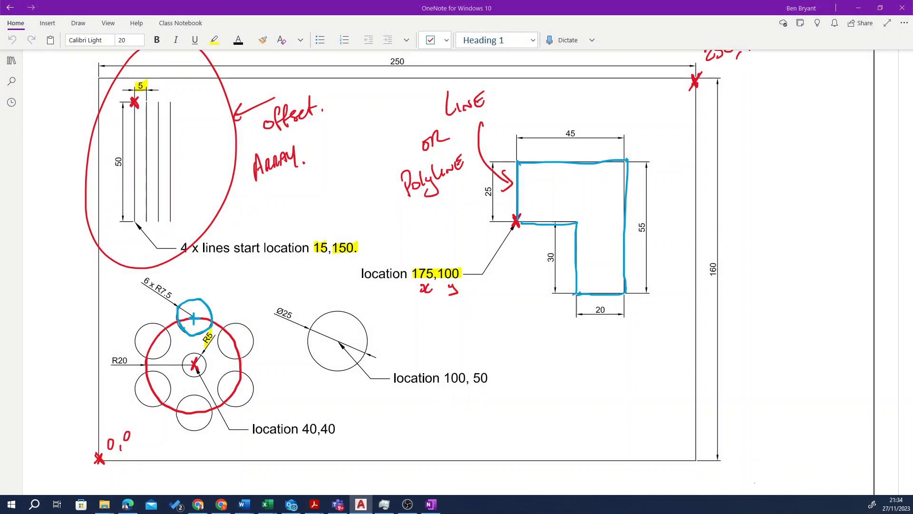
{"action": "left_click_drag", "start_coordinate": [335, 296], "coordinate": [318, 294]}
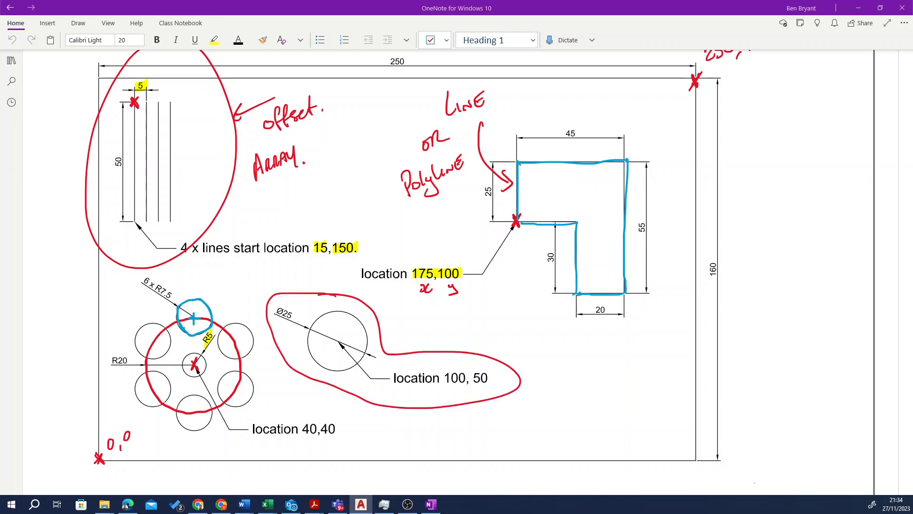
{"action": "left_click_drag", "start_coordinate": [444, 378], "coordinate": [492, 378]}
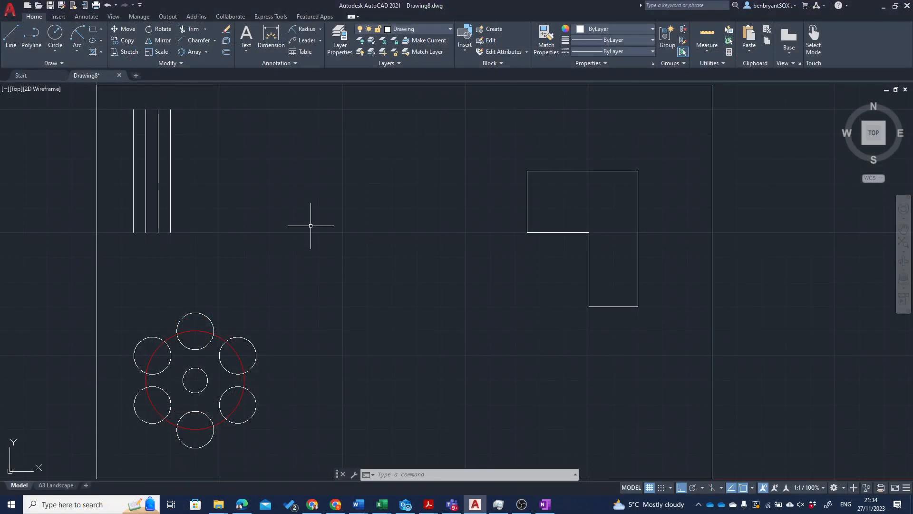
- In AutoCAD, draw a circle centred at 100,50 with a diameter of 25, highlighting the Ø25 callout on the OneNote sheet
{"action": "type", "text": "ci"}
{"action": "key", "text": "Return"}
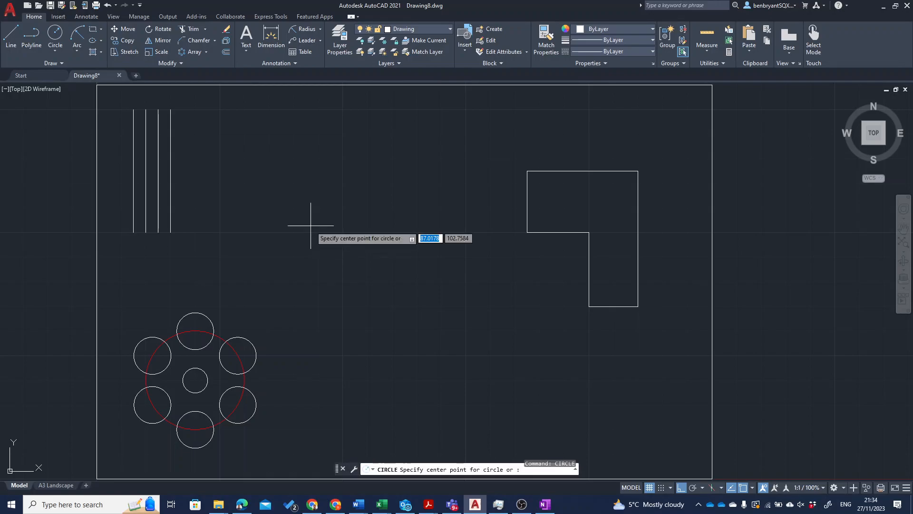
{"action": "type", "text": "100"}
{"action": "key", "text": "Tab"}
{"action": "type", "text": "50"}
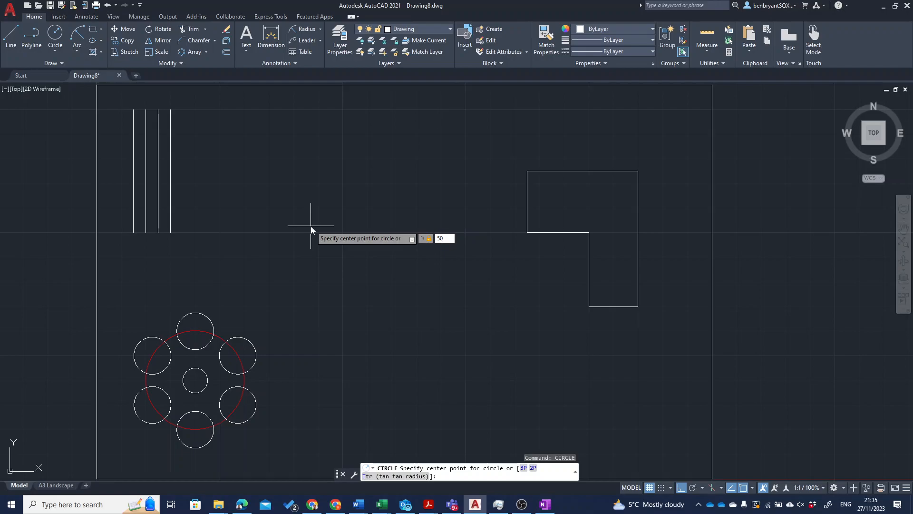
{"action": "key", "text": "Return"}
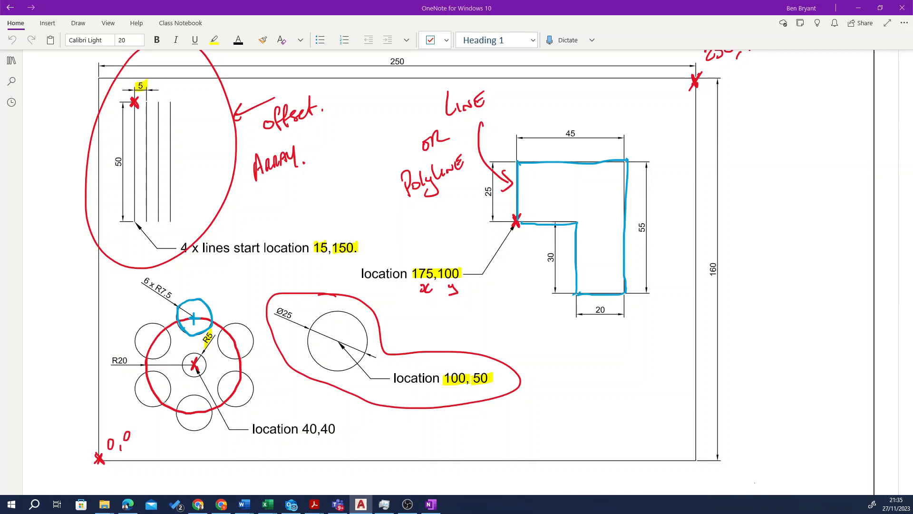
{"action": "left_click_drag", "start_coordinate": [278, 309], "coordinate": [292, 317]}
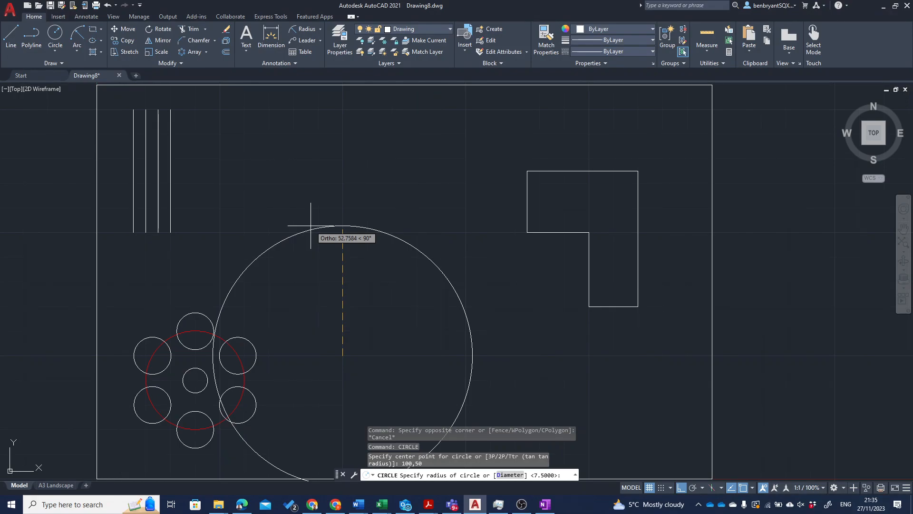
{"action": "type", "text": "d"}
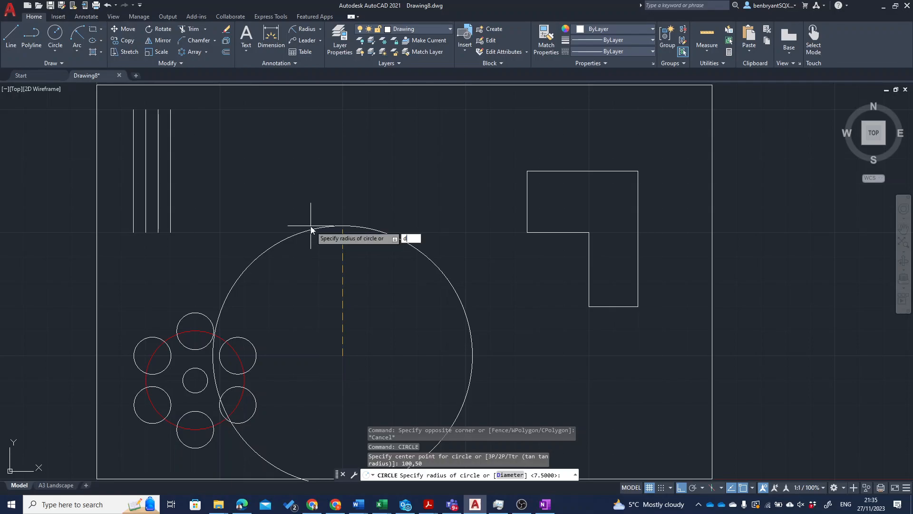
{"action": "key", "text": "Return"}
{"action": "type", "text": "25"}
{"action": "key", "text": "Return"}
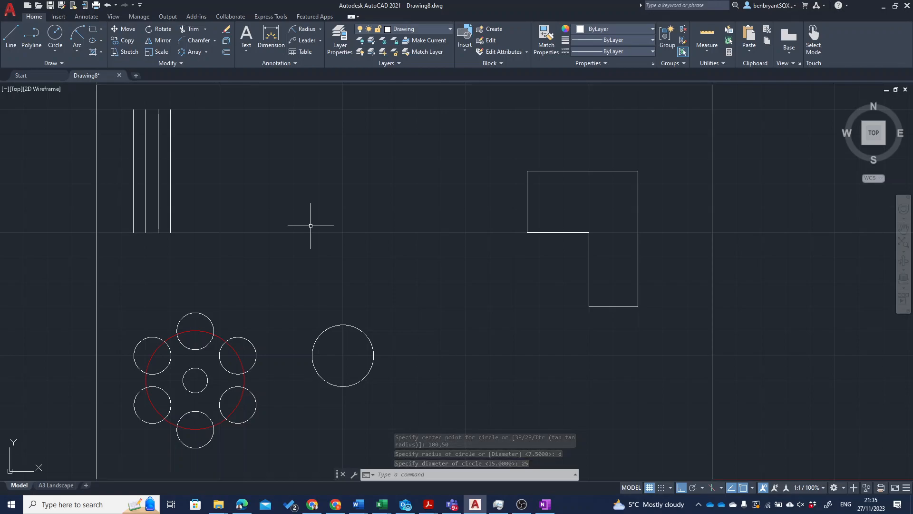
- Draw a circle of radius 25 centred at 150,50
{"action": "key", "text": "Return"}
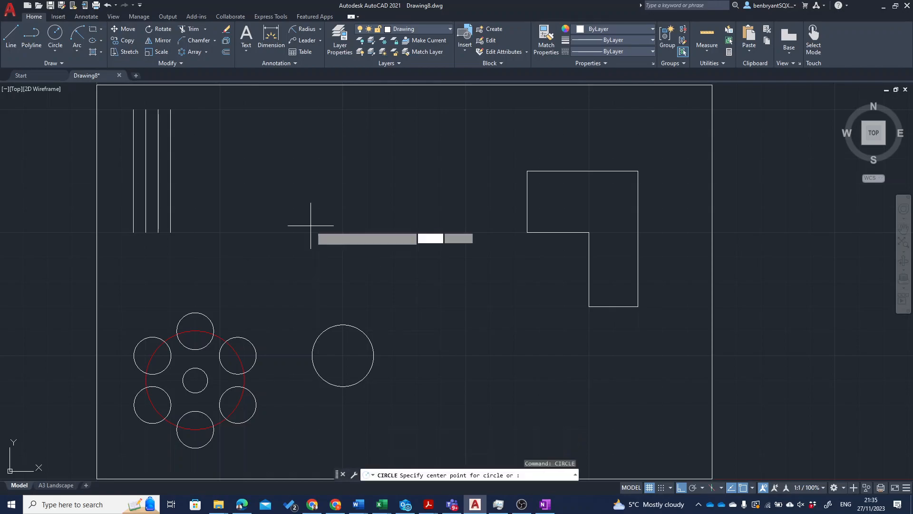
{"action": "type", "text": "150"}
{"action": "key", "text": "Tab"}
{"action": "type", "text": "50"}
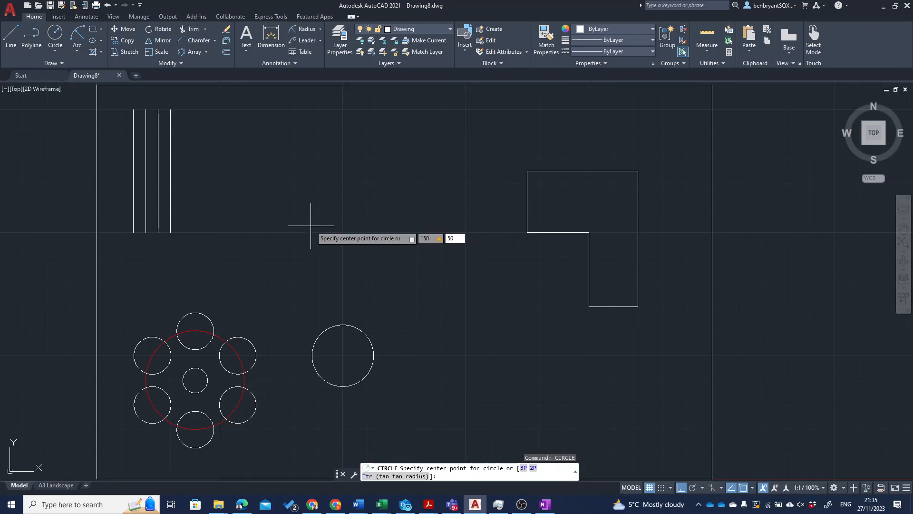
{"action": "key", "text": "Return"}
{"action": "type", "text": "25"}
{"action": "key", "text": "Return"}
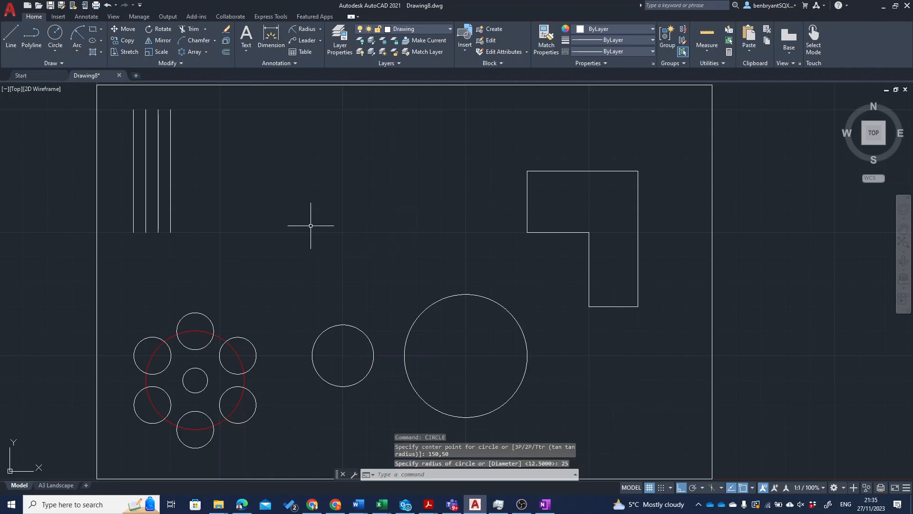
- Set the diameter of the circle at 150,50 to 25 in its properties, and erase that circle
{"action": "left_click", "coordinate": [461, 294]}
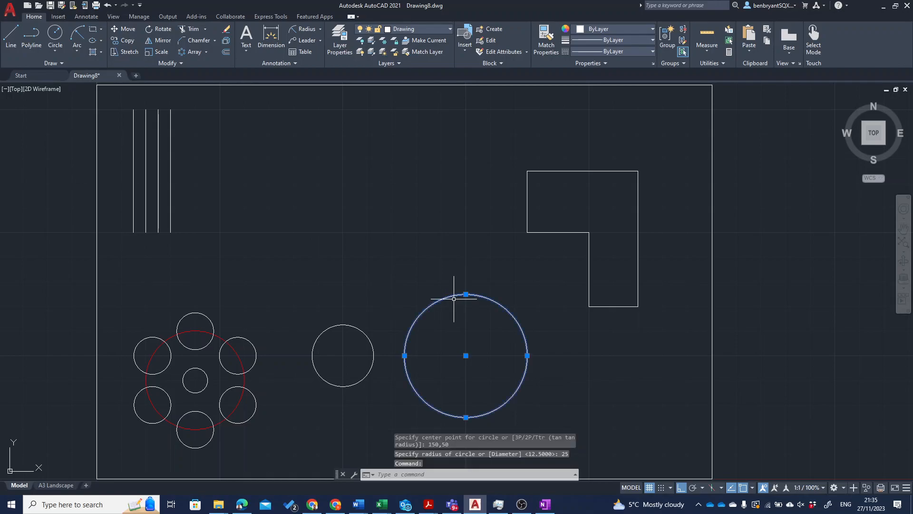
{"action": "right_click", "coordinate": [438, 300]}
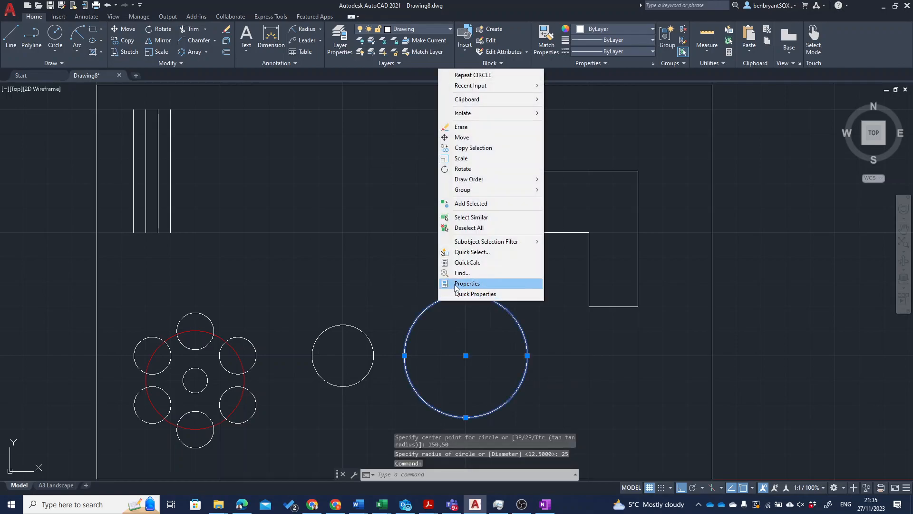
{"action": "left_click", "coordinate": [454, 283]}
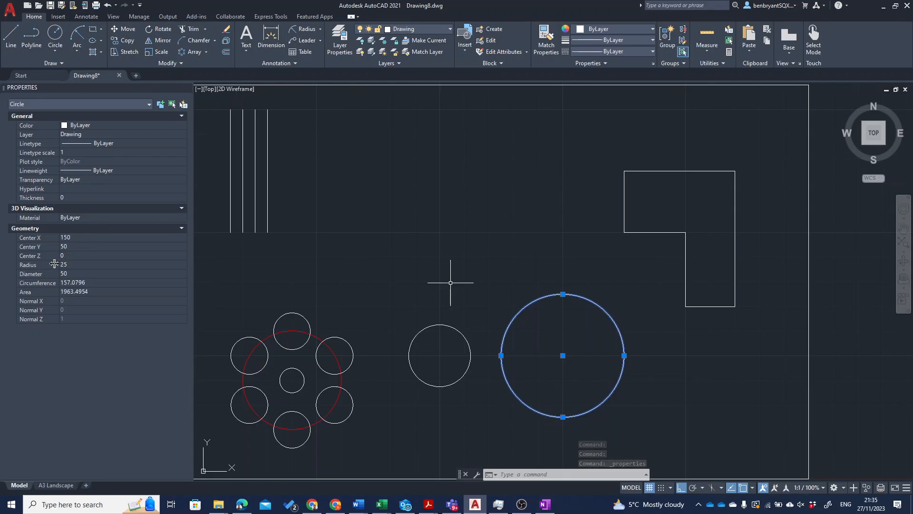
{"action": "left_click", "coordinate": [69, 273]}
{"action": "type", "text": "2"}
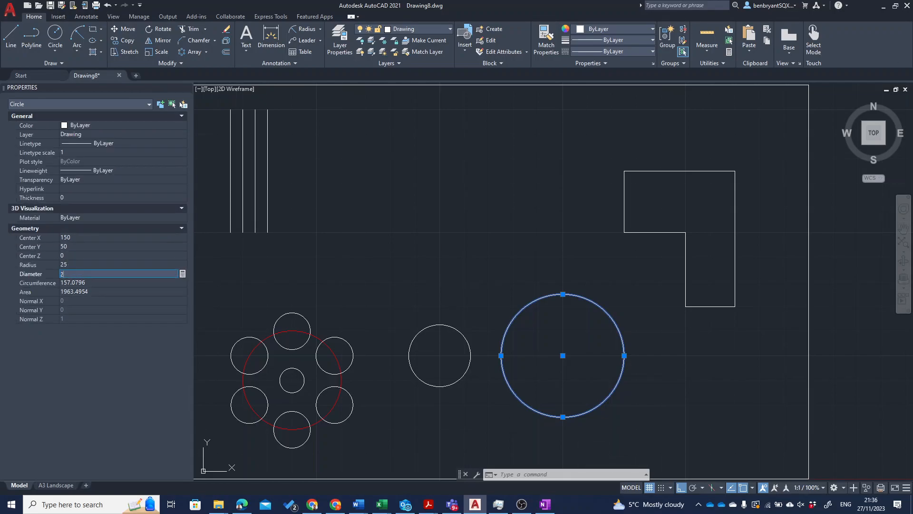
{"action": "type", "text": "5"}
{"action": "left_click", "coordinate": [84, 261]}
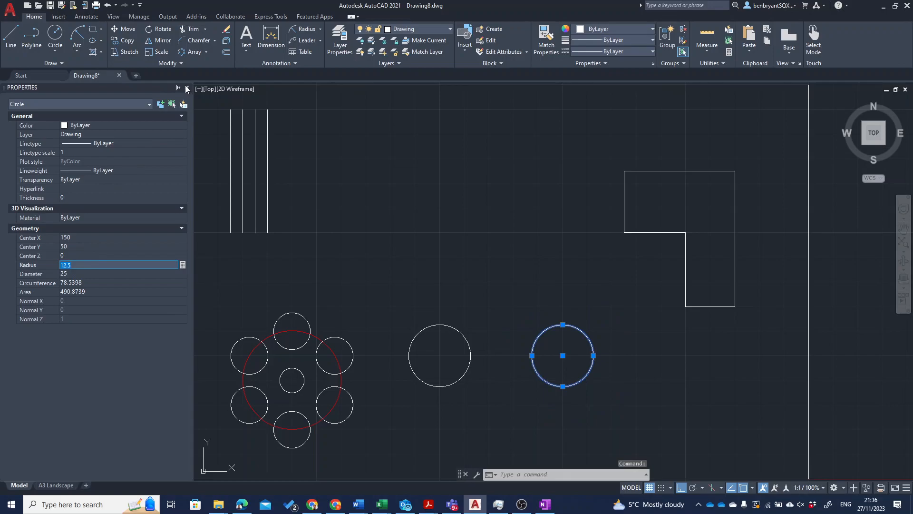
{"action": "key", "text": "ctrl+1"}
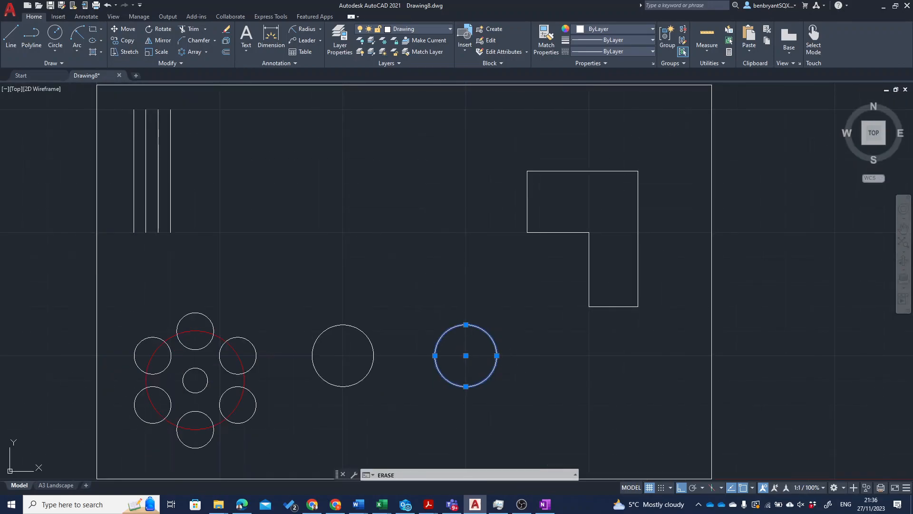
{"action": "key", "text": "Delete"}
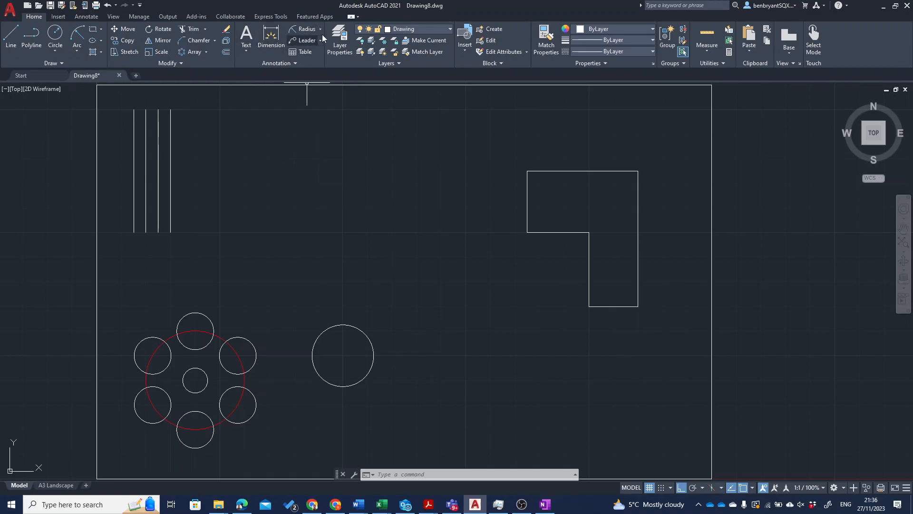
- Add a vertical linear dimension to the leftmost of the four lines, placed 5 outside the line
{"action": "left_click", "coordinate": [322, 30]}
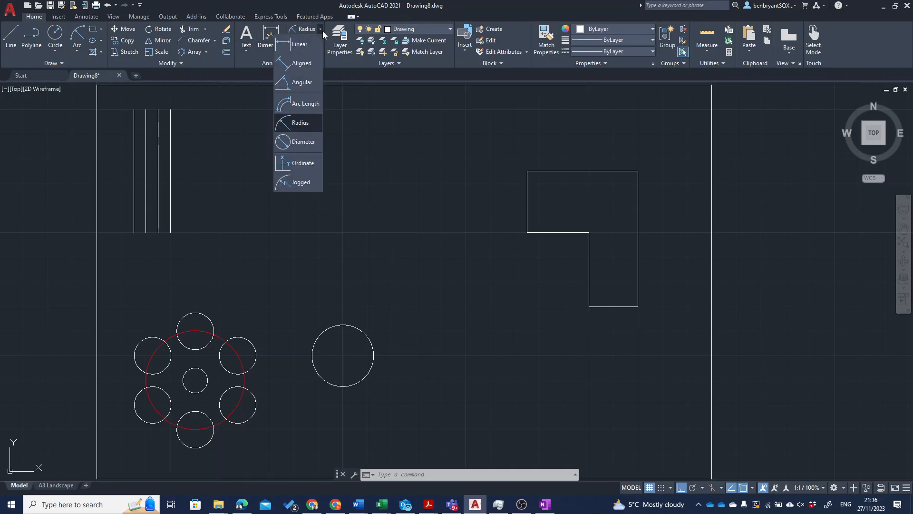
{"action": "left_click", "coordinate": [295, 46]}
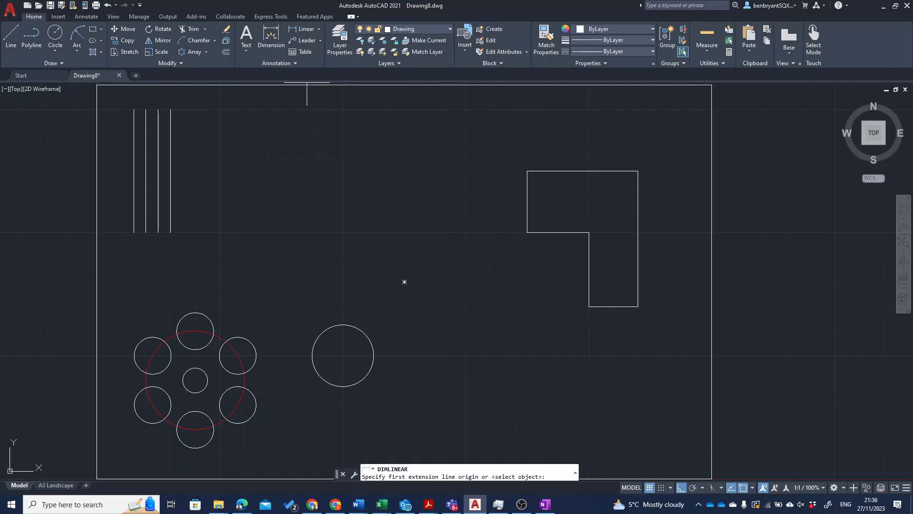
{"action": "left_click", "coordinate": [133, 109]}
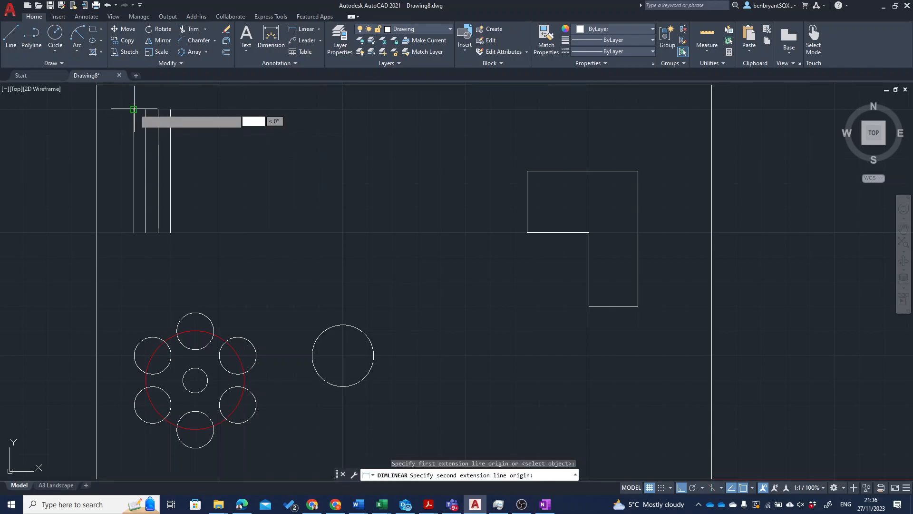
{"action": "left_click", "coordinate": [134, 232]}
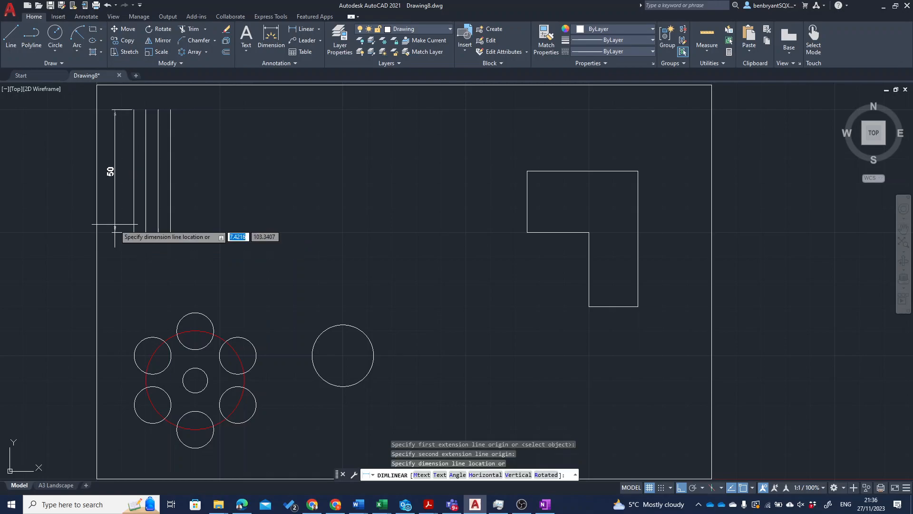
{"action": "type", "text": "5"}
{"action": "key", "text": "Return"}
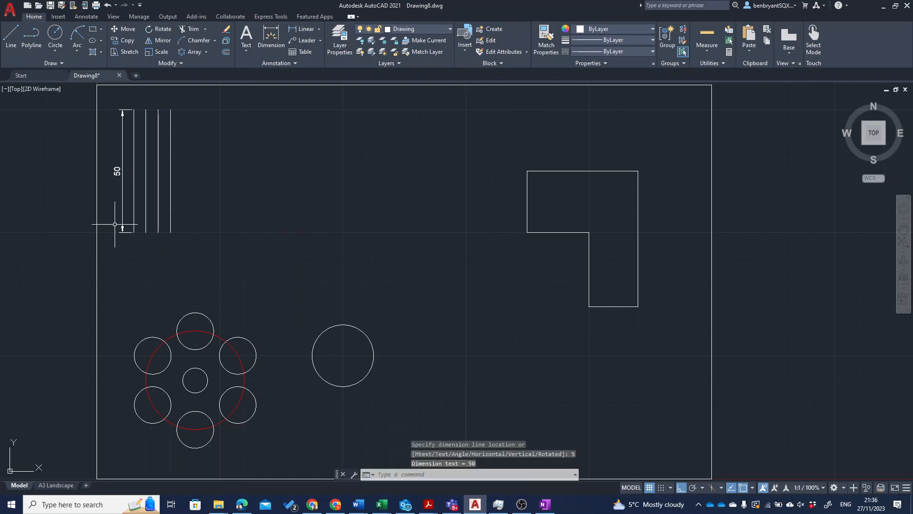
- Add a linear dimension for the spacing between the upper ends of the first two vertical lines, placed 5 above them
{"action": "key", "text": "Return"}
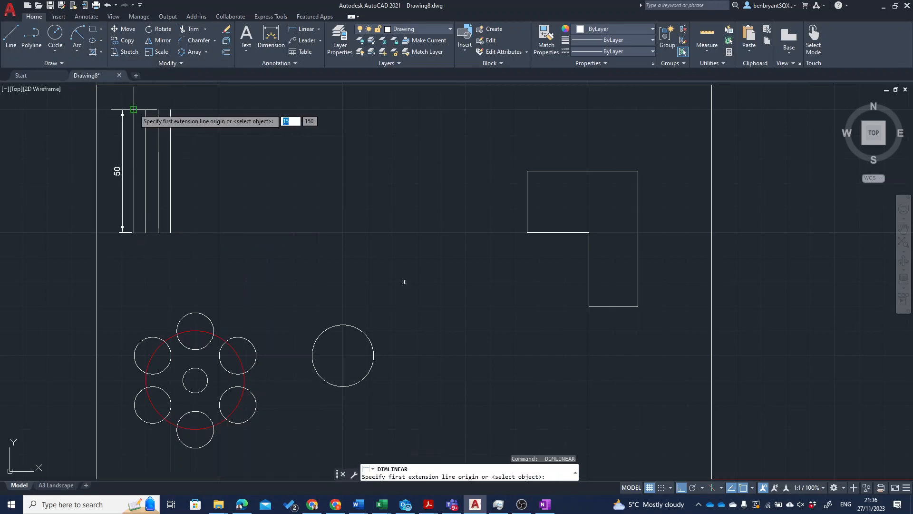
{"action": "left_click", "coordinate": [134, 109]}
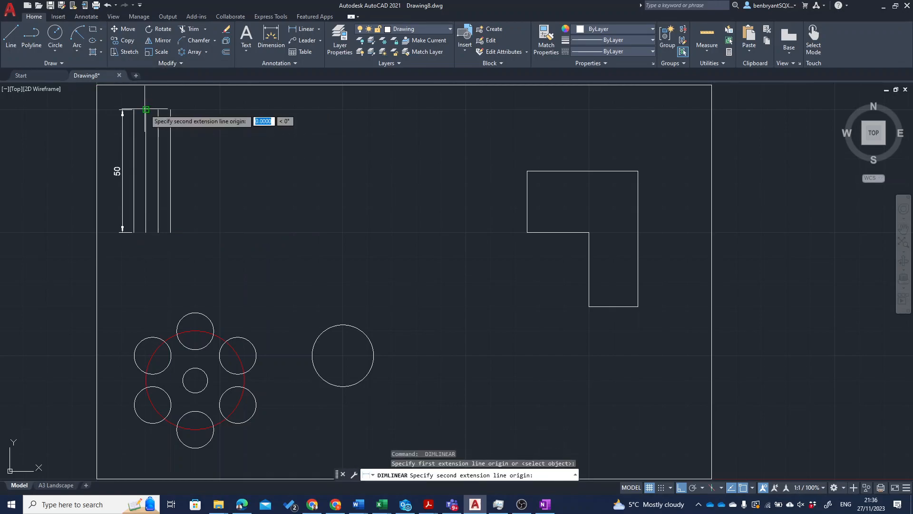
{"action": "left_click", "coordinate": [146, 110]}
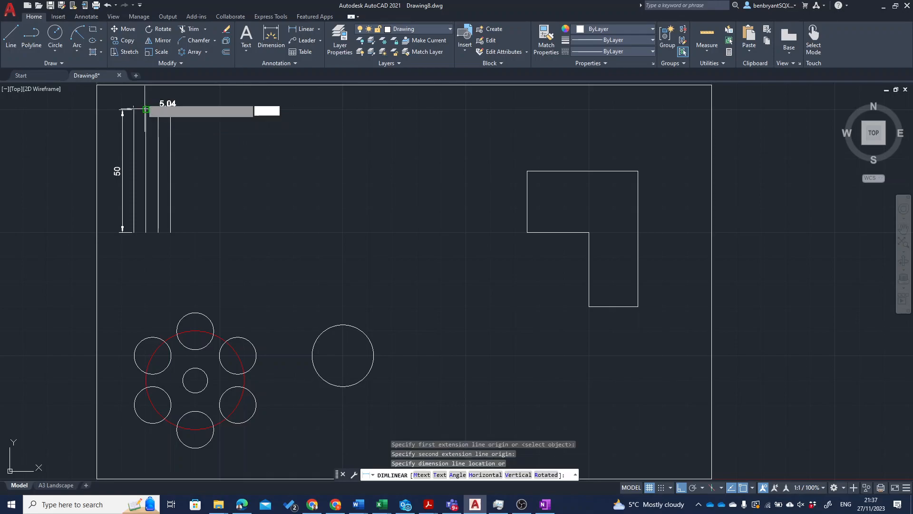
{"action": "type", "text": "5"}
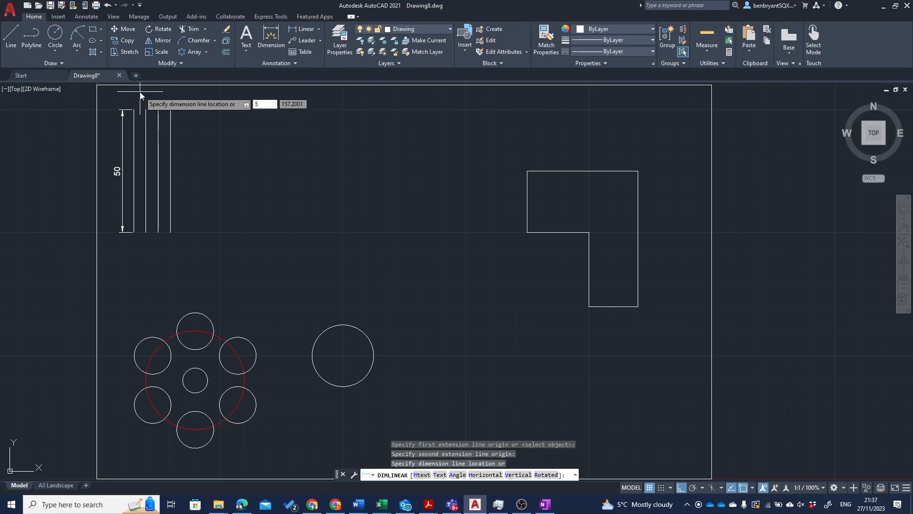
{"action": "key", "text": "Return"}
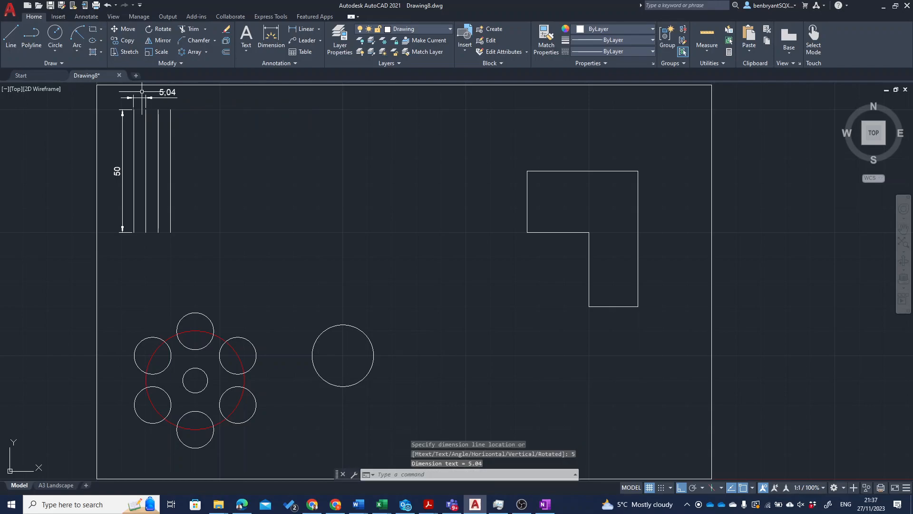
- Stretch the spacing dimension's first extension origin onto the upper endpoint of the leftmost vertical line
{"action": "scroll", "coordinate": [119, 117], "scroll_direction": "up", "scroll_amount": 10}
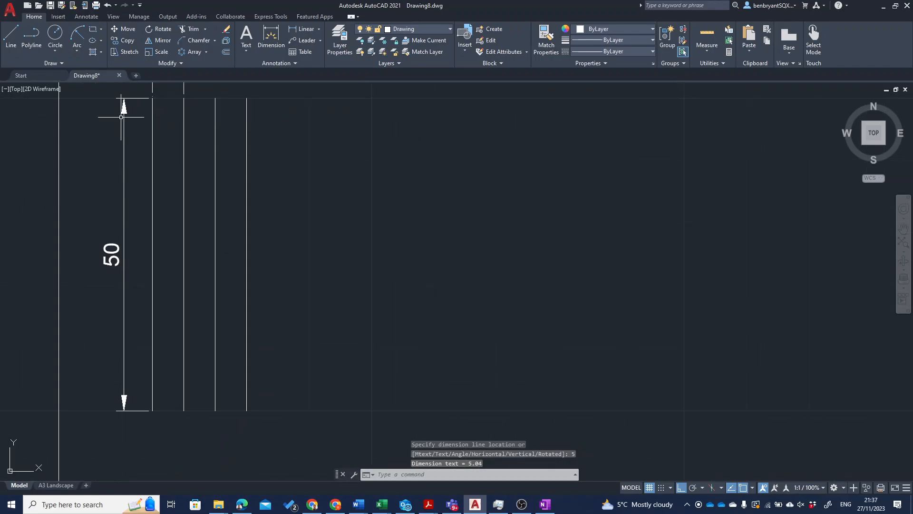
{"action": "middle_click_drag", "start_coordinate": [193, 225], "coordinate": [235, 335]}
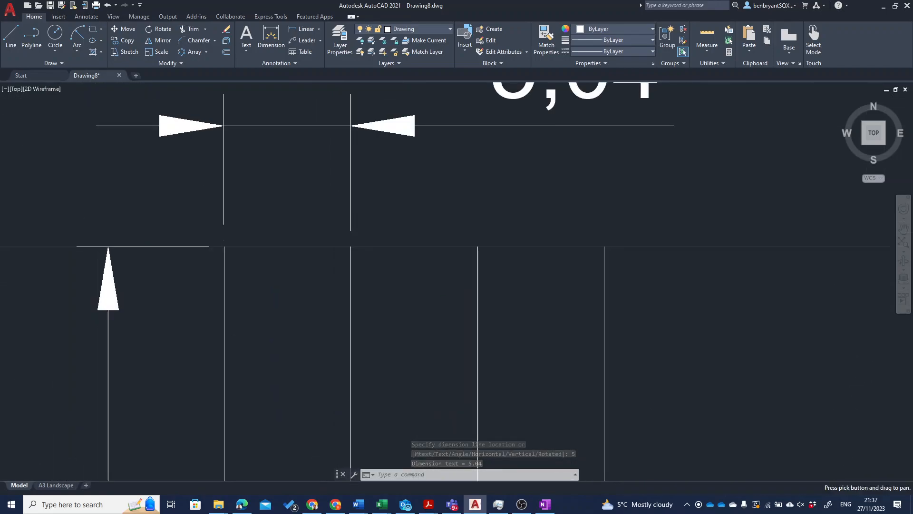
{"action": "middle_click_drag", "start_coordinate": [276, 190], "coordinate": [271, 251]}
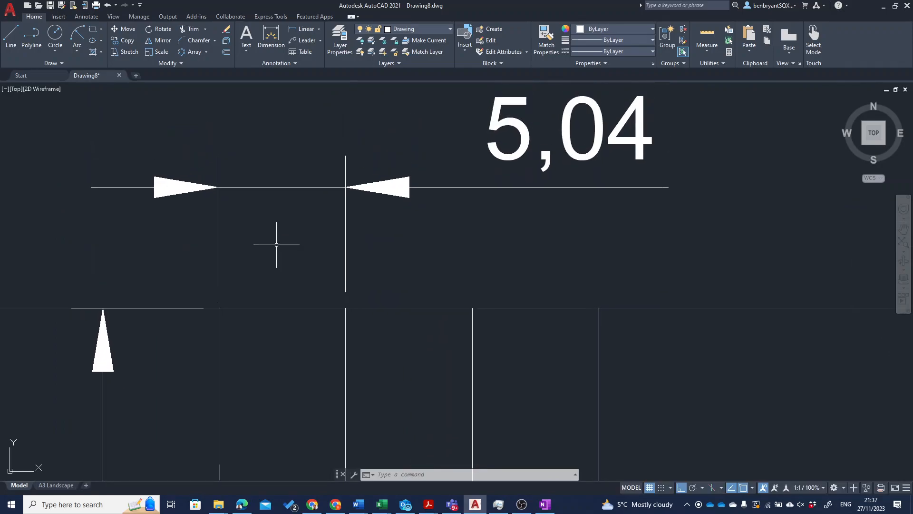
{"action": "left_click", "coordinate": [218, 243]}
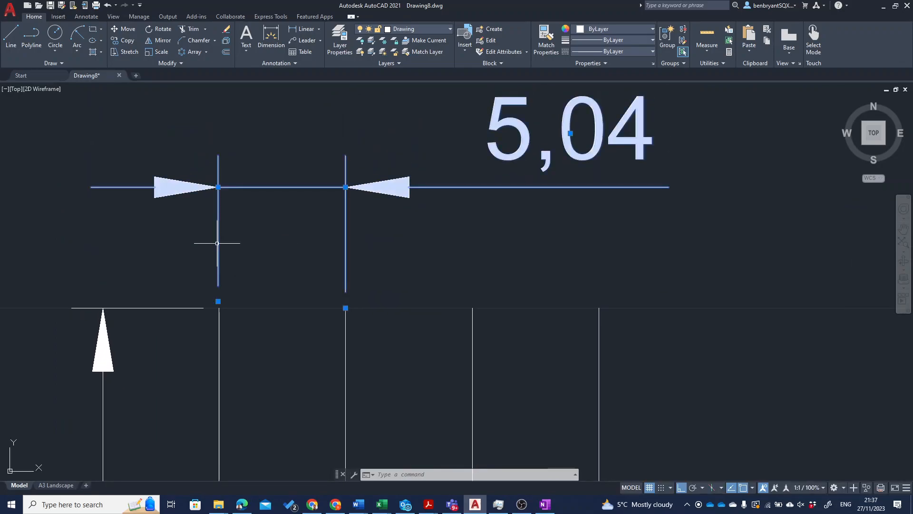
{"action": "left_click", "coordinate": [215, 299]}
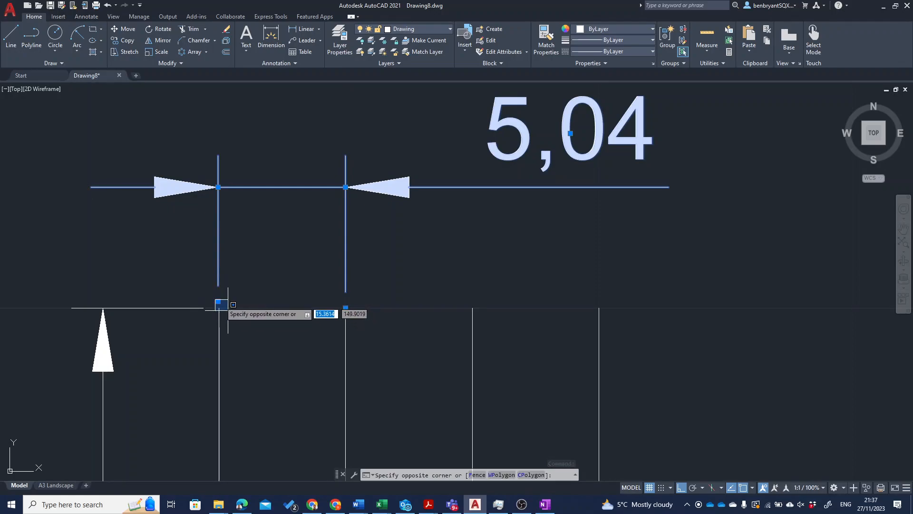
{"action": "left_click", "coordinate": [215, 301]}
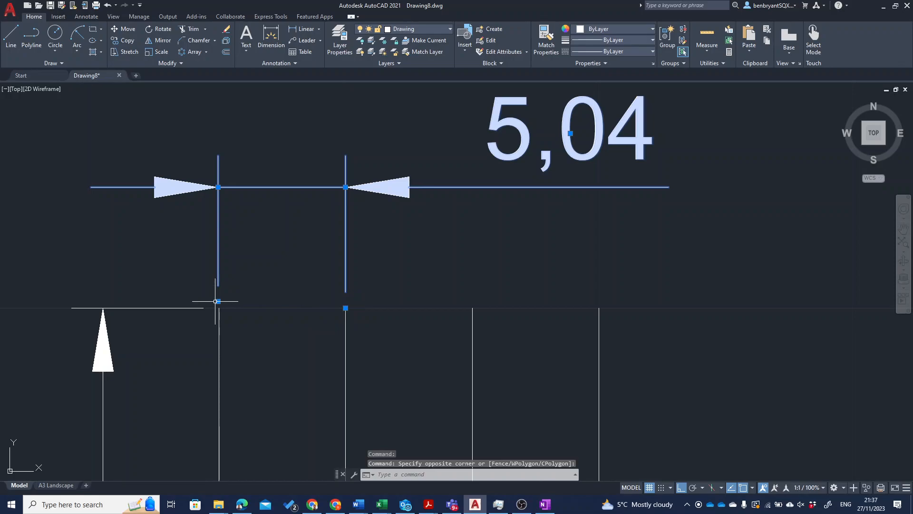
{"action": "left_click", "coordinate": [218, 301]}
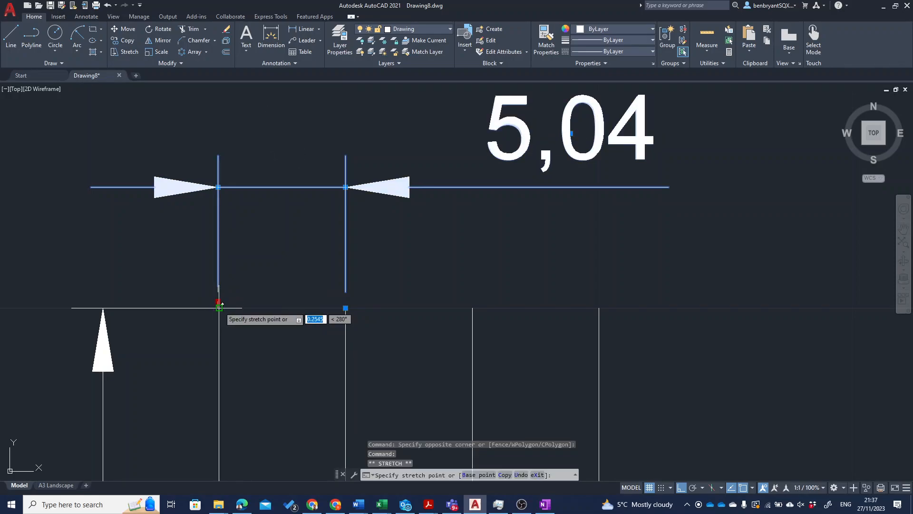
{"action": "left_click", "coordinate": [219, 306]}
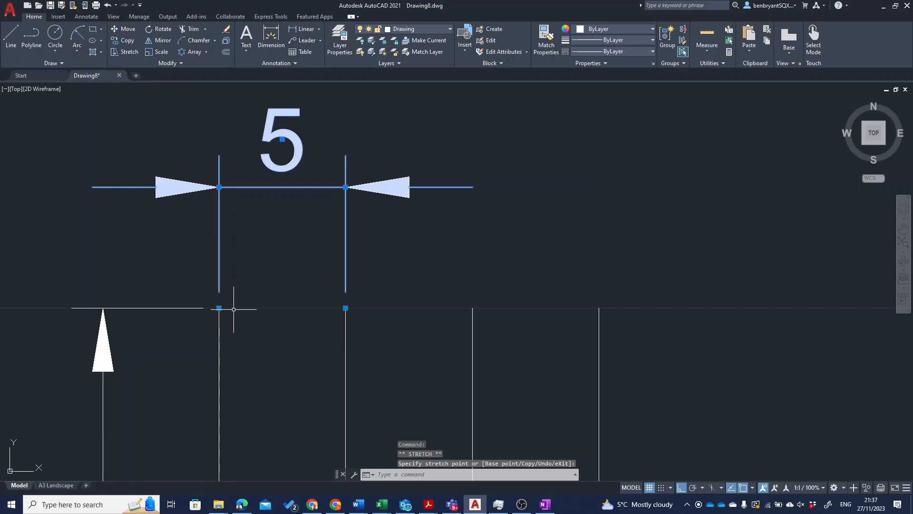
{"action": "key", "text": "Escape"}
- Add a vertical linear dimension to the short left edge of the L-shape, placed 5 outside the edge
{"action": "scroll", "coordinate": [273, 261], "scroll_direction": "down", "scroll_amount": 10}
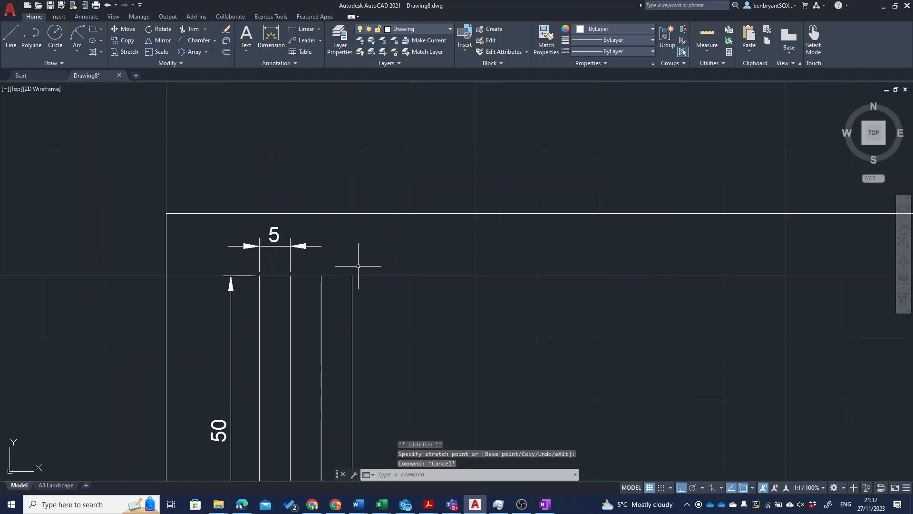
{"action": "scroll", "coordinate": [357, 267], "scroll_direction": "down", "scroll_amount": 2}
{"action": "middle_click_drag", "start_coordinate": [411, 283], "coordinate": [346, 234]}
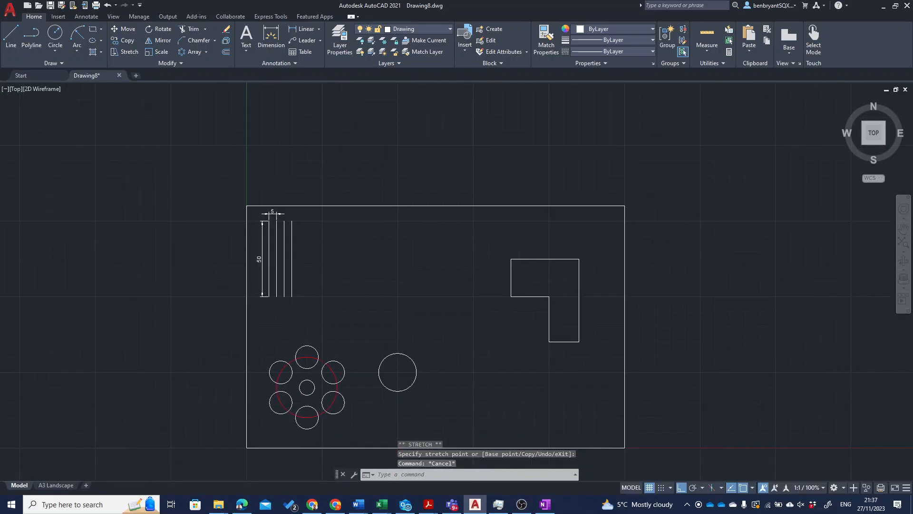
{"action": "scroll", "coordinate": [367, 269], "scroll_direction": "down", "scroll_amount": 2}
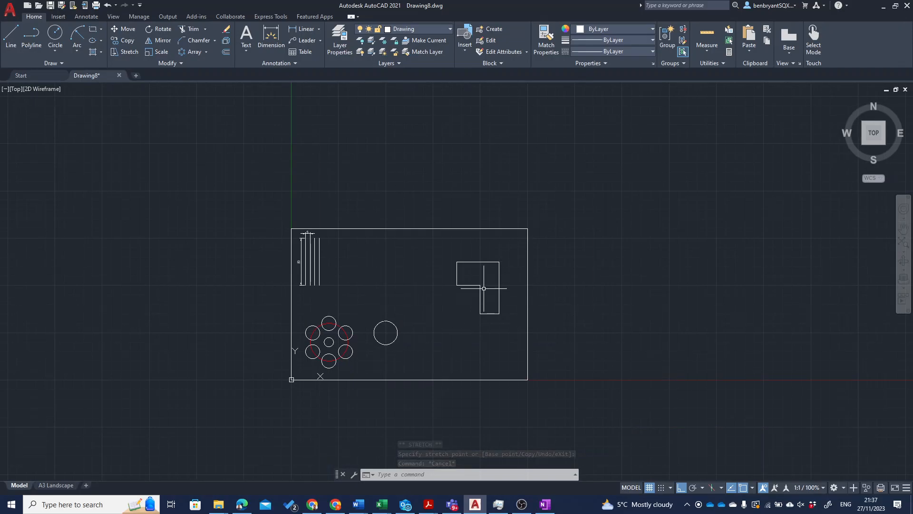
{"action": "scroll", "coordinate": [490, 287], "scroll_direction": "up", "scroll_amount": 5}
{"action": "scroll", "coordinate": [489, 287], "scroll_direction": "up", "scroll_amount": 2}
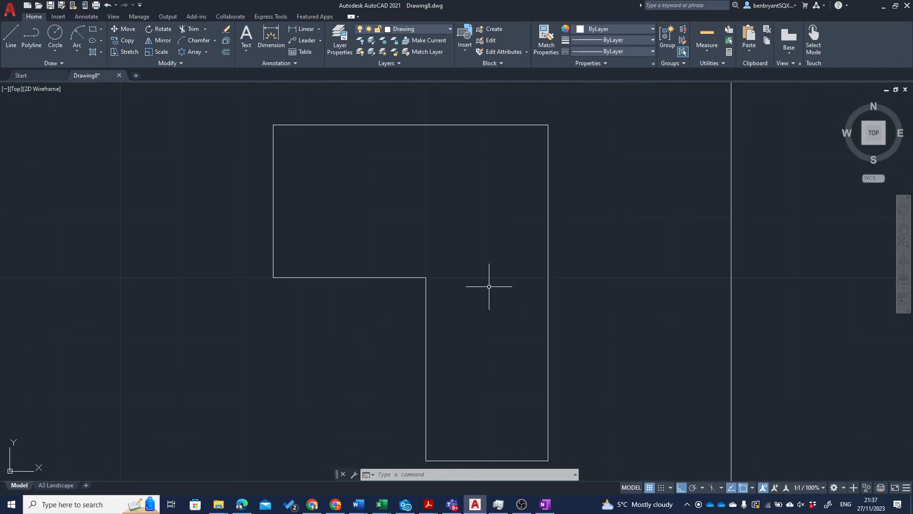
{"action": "type", "text": "dli"}
{"action": "key", "text": "Return"}
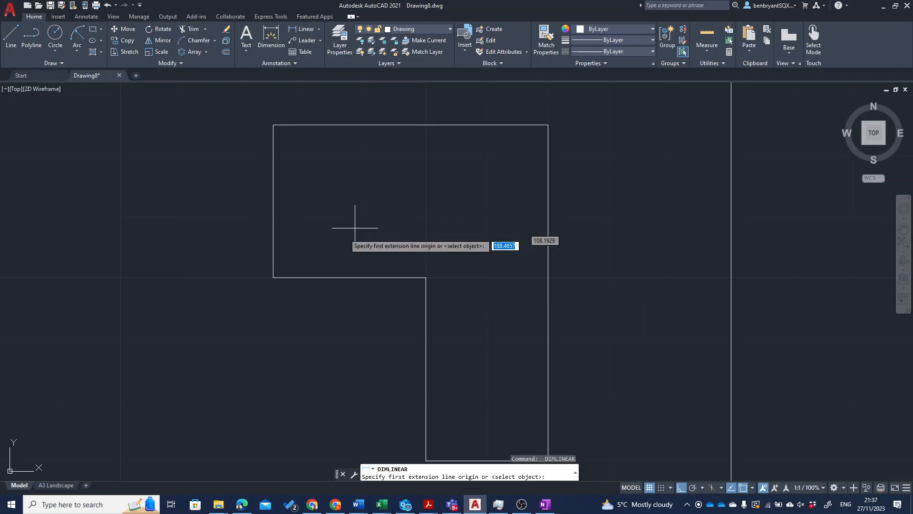
{"action": "left_click", "coordinate": [273, 277]}
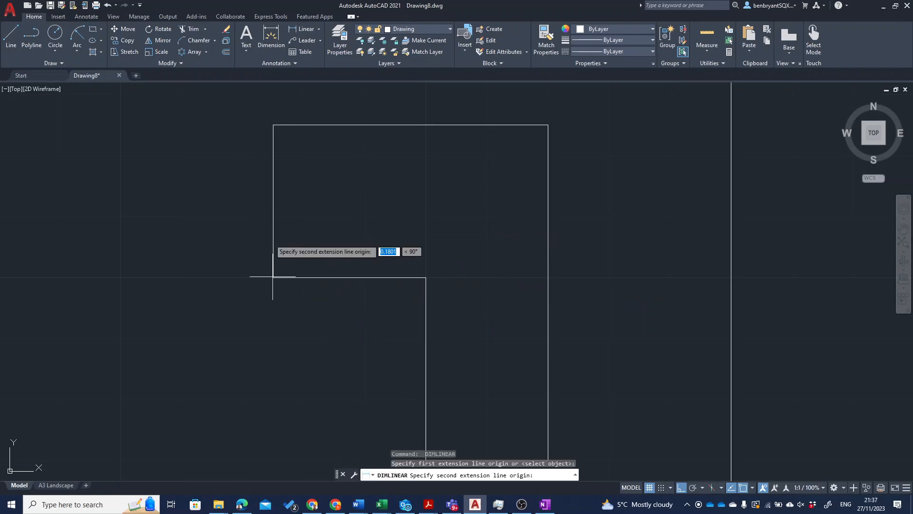
{"action": "left_click", "coordinate": [273, 126]}
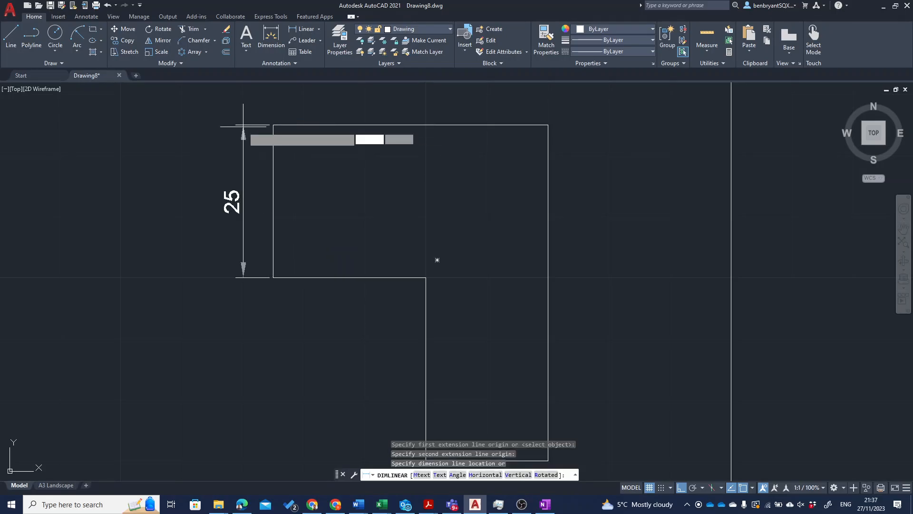
{"action": "type", "text": "5"}
{"action": "key", "text": "Return"}
{"action": "scroll", "coordinate": [214, 180], "scroll_direction": "down", "scroll_amount": 6}
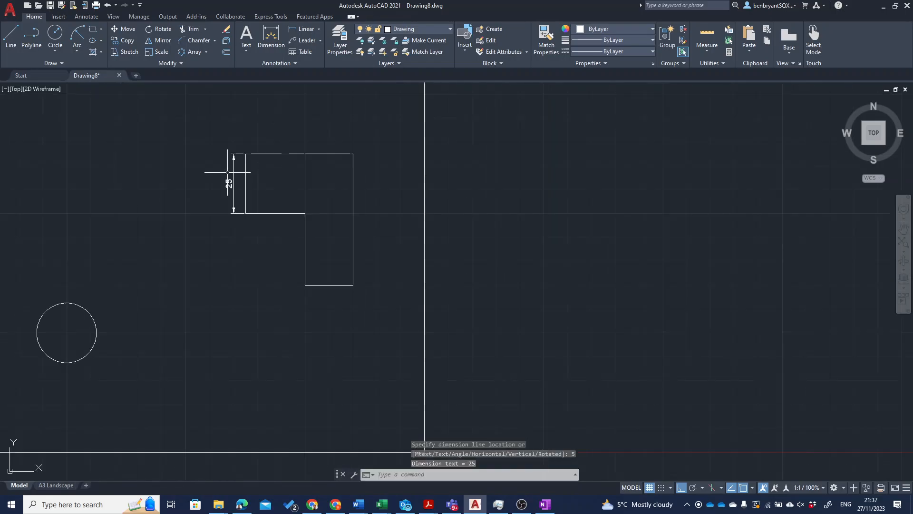
- Add a radius dimension to the red pitch circle, with its text outside the array at the upper right
{"action": "middle_click_drag", "start_coordinate": [220, 184], "coordinate": [373, 208]}
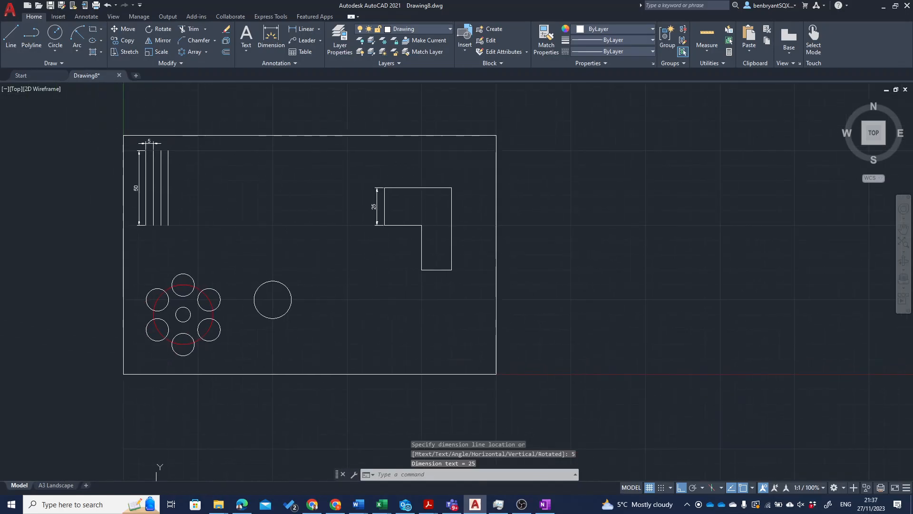
{"action": "left_click", "coordinate": [318, 29]}
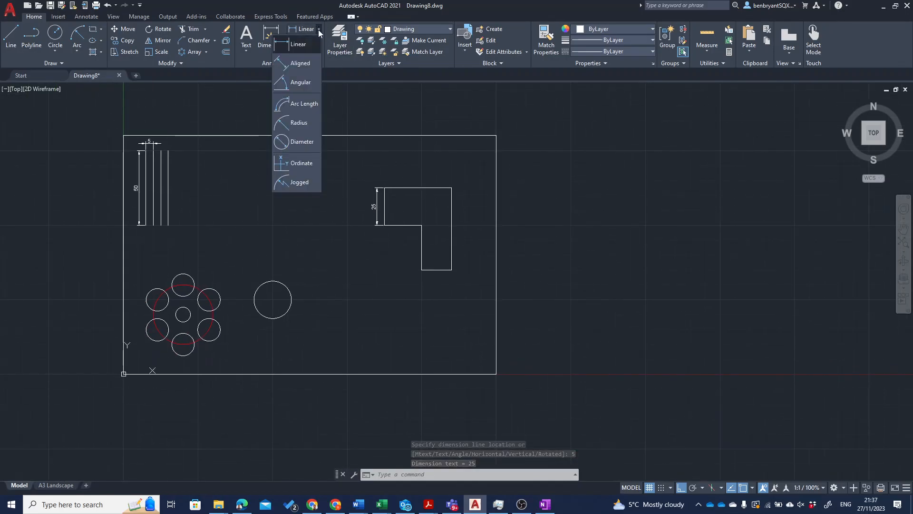
{"action": "left_click", "coordinate": [304, 122]}
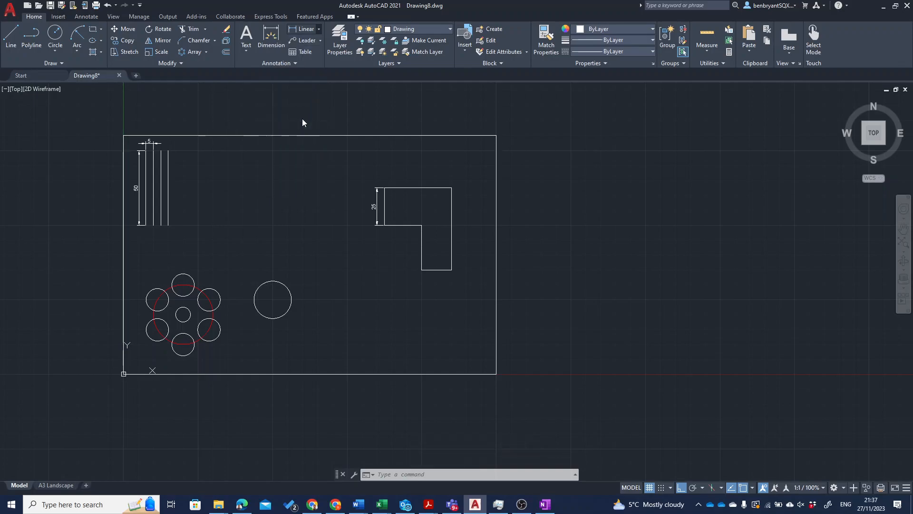
{"action": "scroll", "coordinate": [200, 283], "scroll_direction": "up", "scroll_amount": 4}
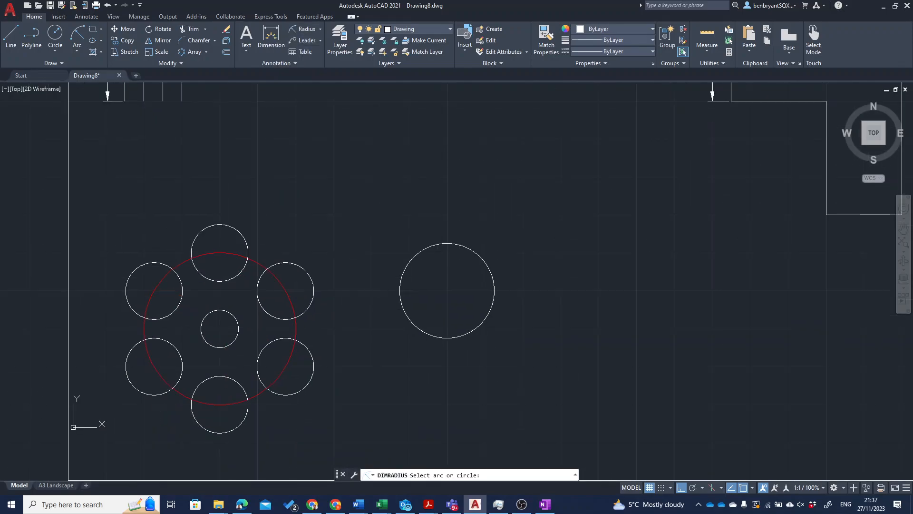
{"action": "left_click", "coordinate": [260, 262]}
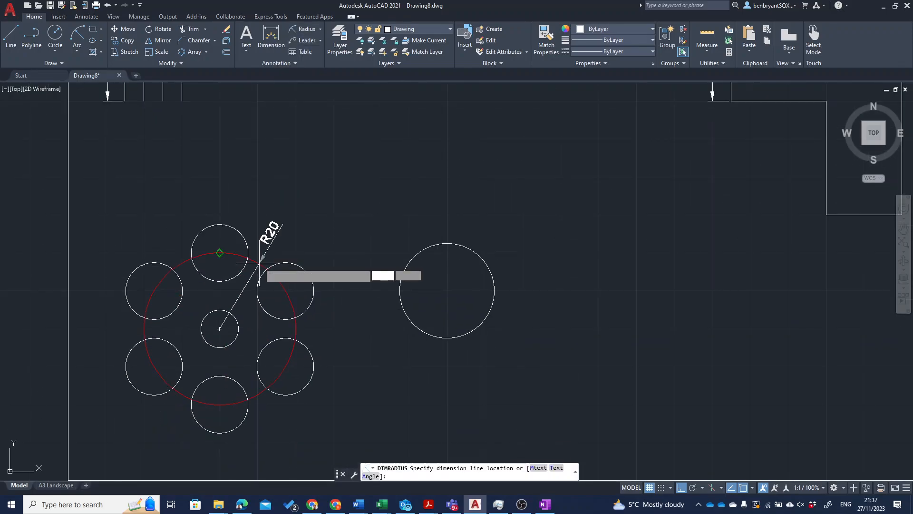
{"action": "left_click", "coordinate": [293, 208]}
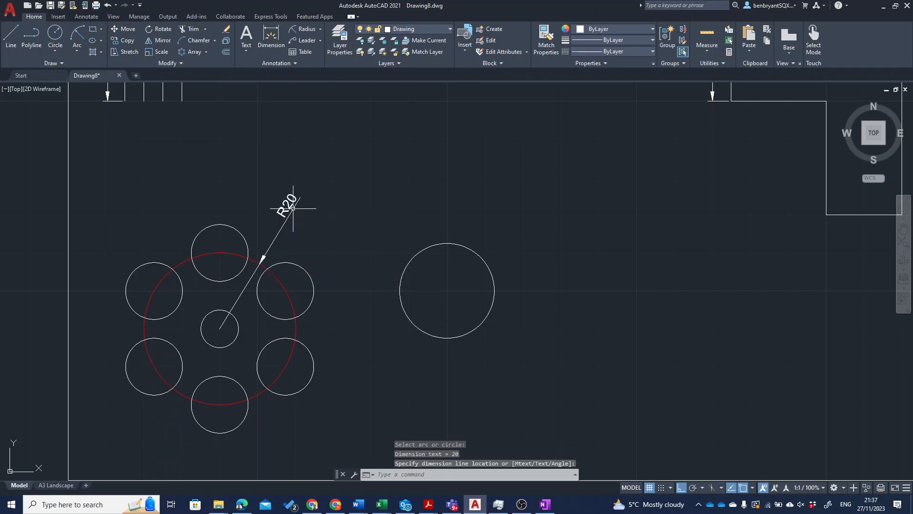
- Add a diameter dimension to the large standalone circle, with its text outside at the upper right
{"action": "left_click", "coordinate": [321, 29]}
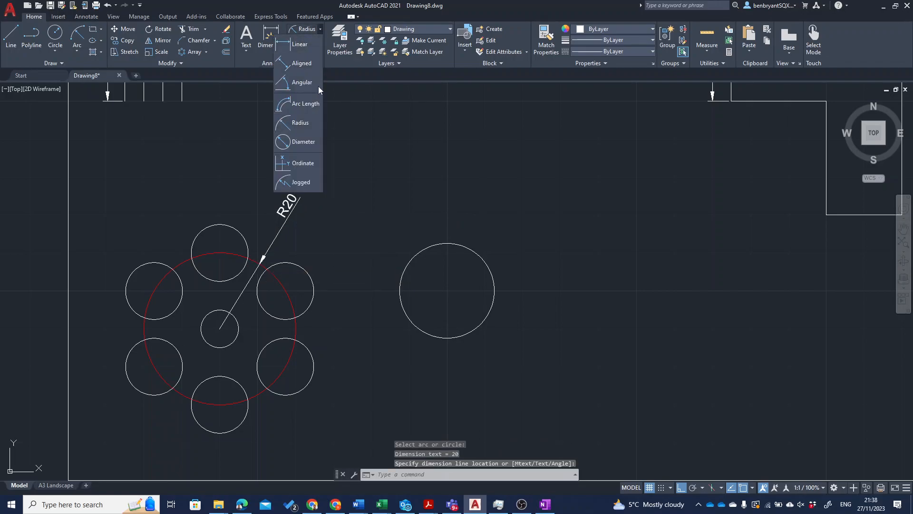
{"action": "left_click", "coordinate": [304, 141]}
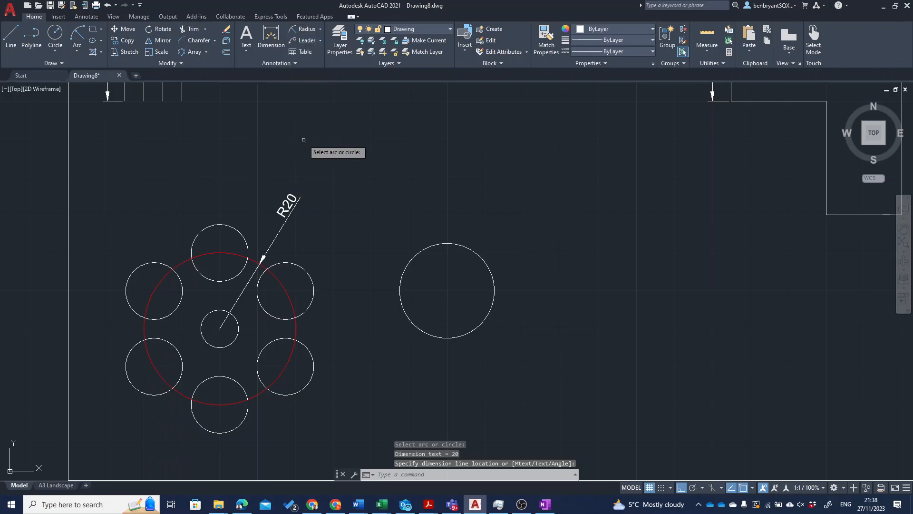
{"action": "left_click", "coordinate": [447, 243]}
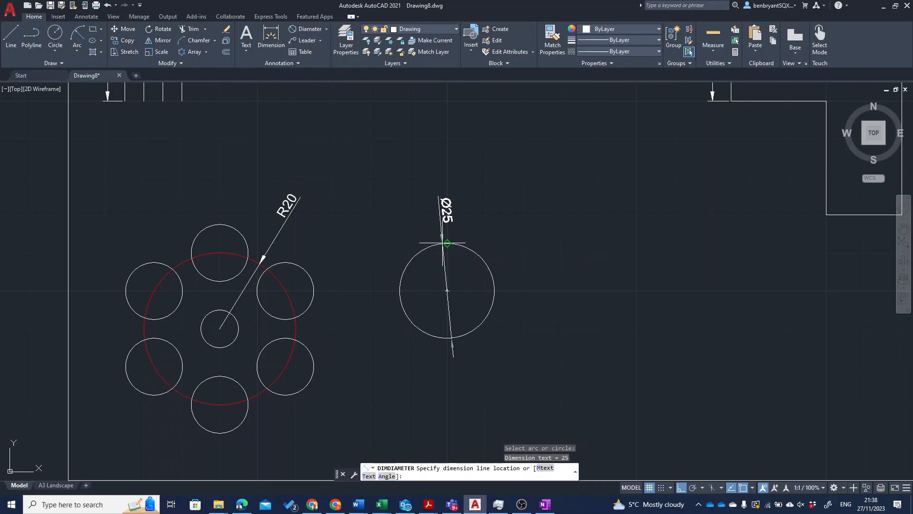
{"action": "left_click", "coordinate": [539, 200]}
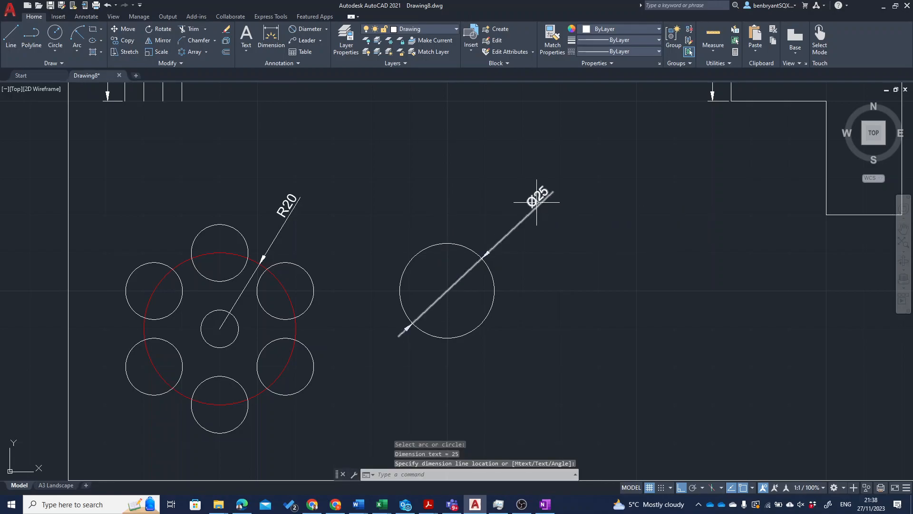
- Add a radius dimension to the top circle of the polar array, with its text outside at the upper left
{"action": "left_click", "coordinate": [327, 31]}
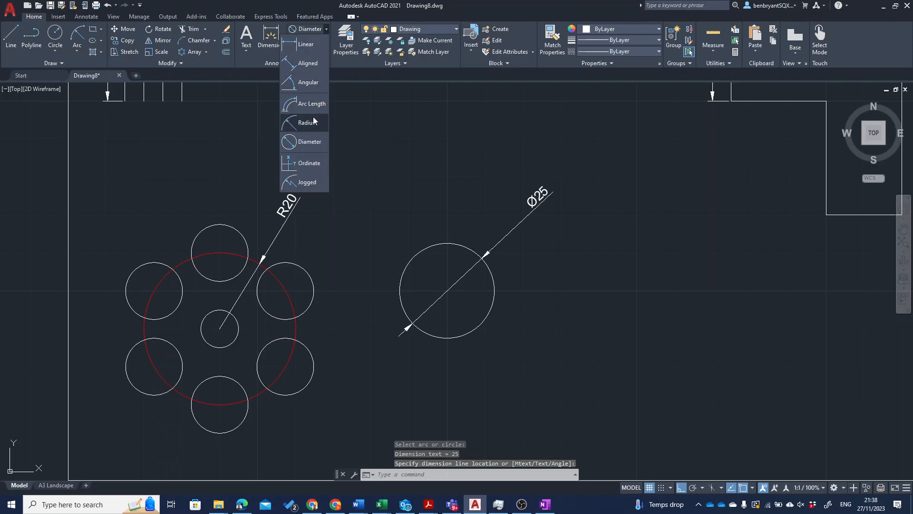
{"action": "left_click", "coordinate": [205, 229]}
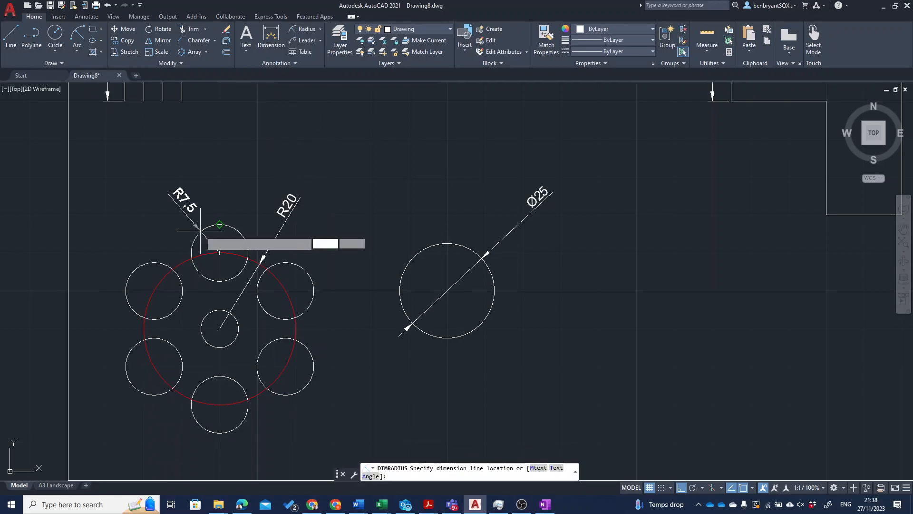
{"action": "left_click", "coordinate": [155, 190]}
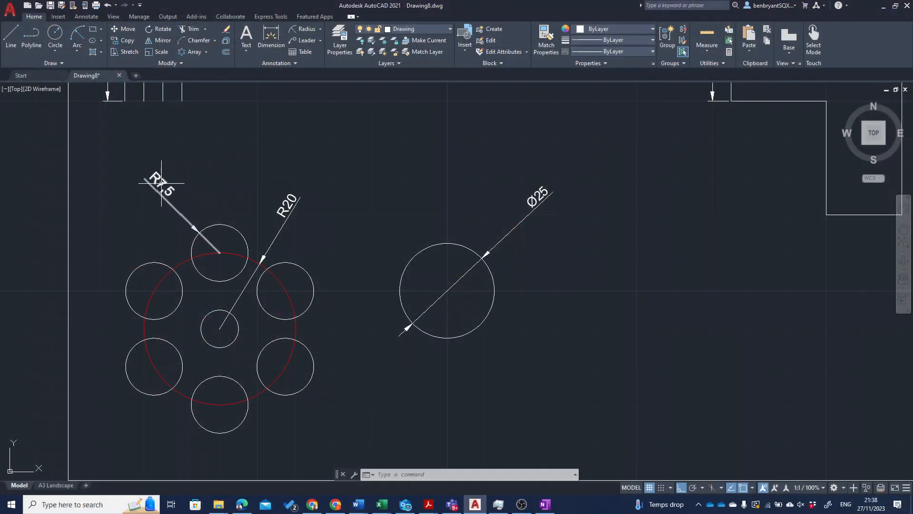
- Edit the text of the top array circle's radius dimension to add the prefix "6 x"
{"action": "left_click", "coordinate": [161, 182]}
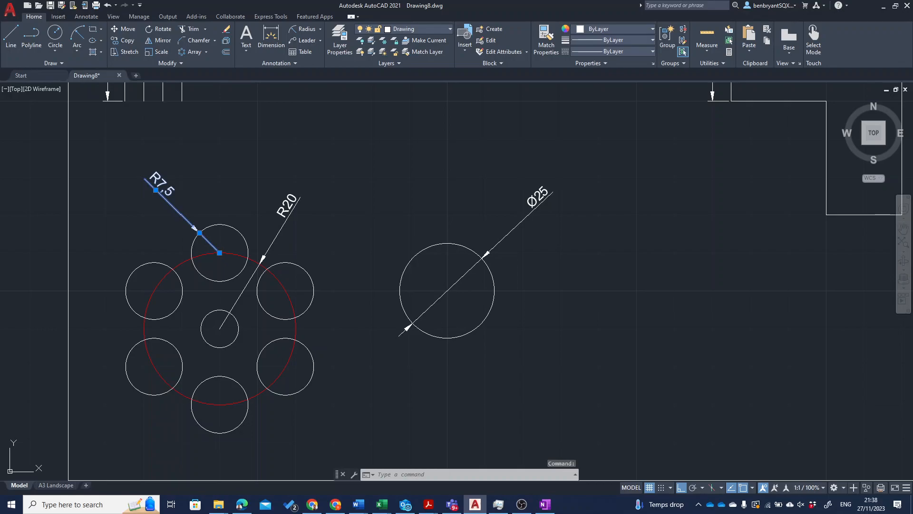
{"action": "double_click", "coordinate": [162, 182]}
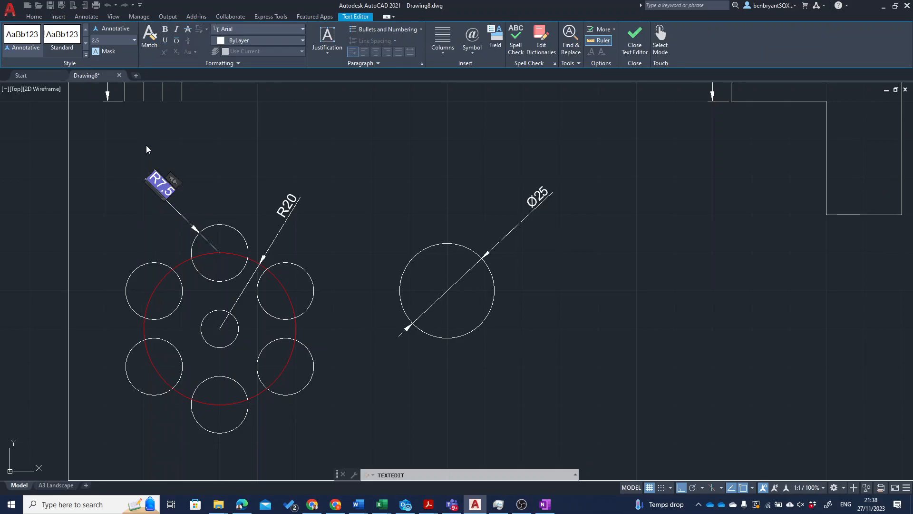
{"action": "type", "text": "6 x"}
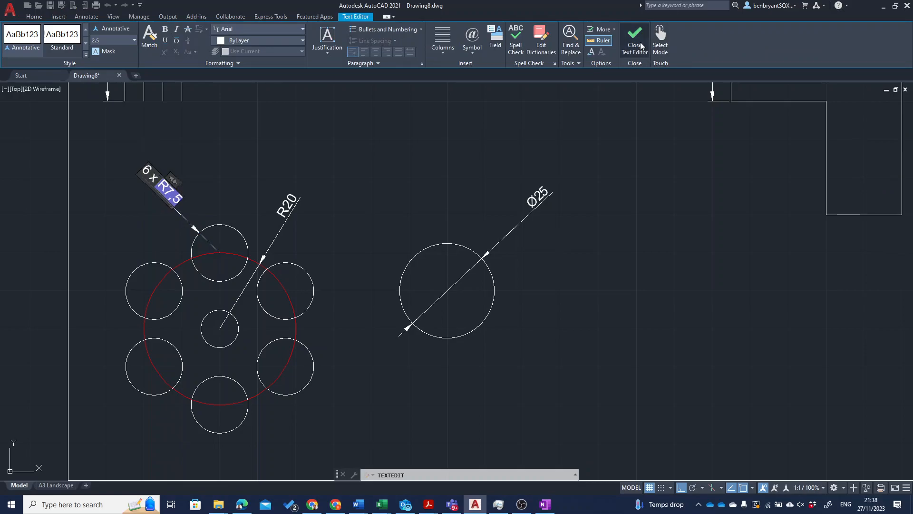
{"action": "left_click", "coordinate": [626, 108]}
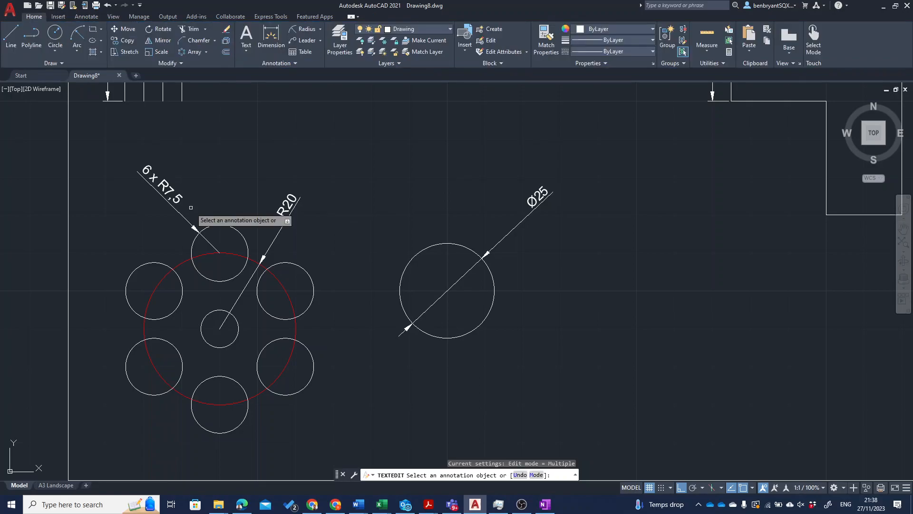
{"action": "scroll", "coordinate": [414, 236], "scroll_direction": "up", "scroll_amount": 4}
{"action": "scroll", "coordinate": [419, 223], "scroll_direction": "down", "scroll_amount": 6}
{"action": "scroll", "coordinate": [421, 233], "scroll_direction": "down", "scroll_amount": 2}
{"action": "middle_click_drag", "start_coordinate": [366, 230], "coordinate": [355, 236]}
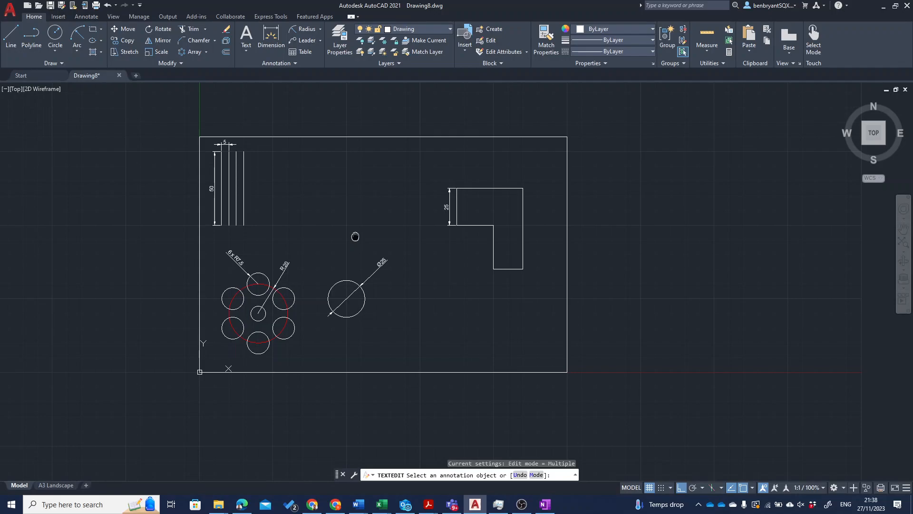